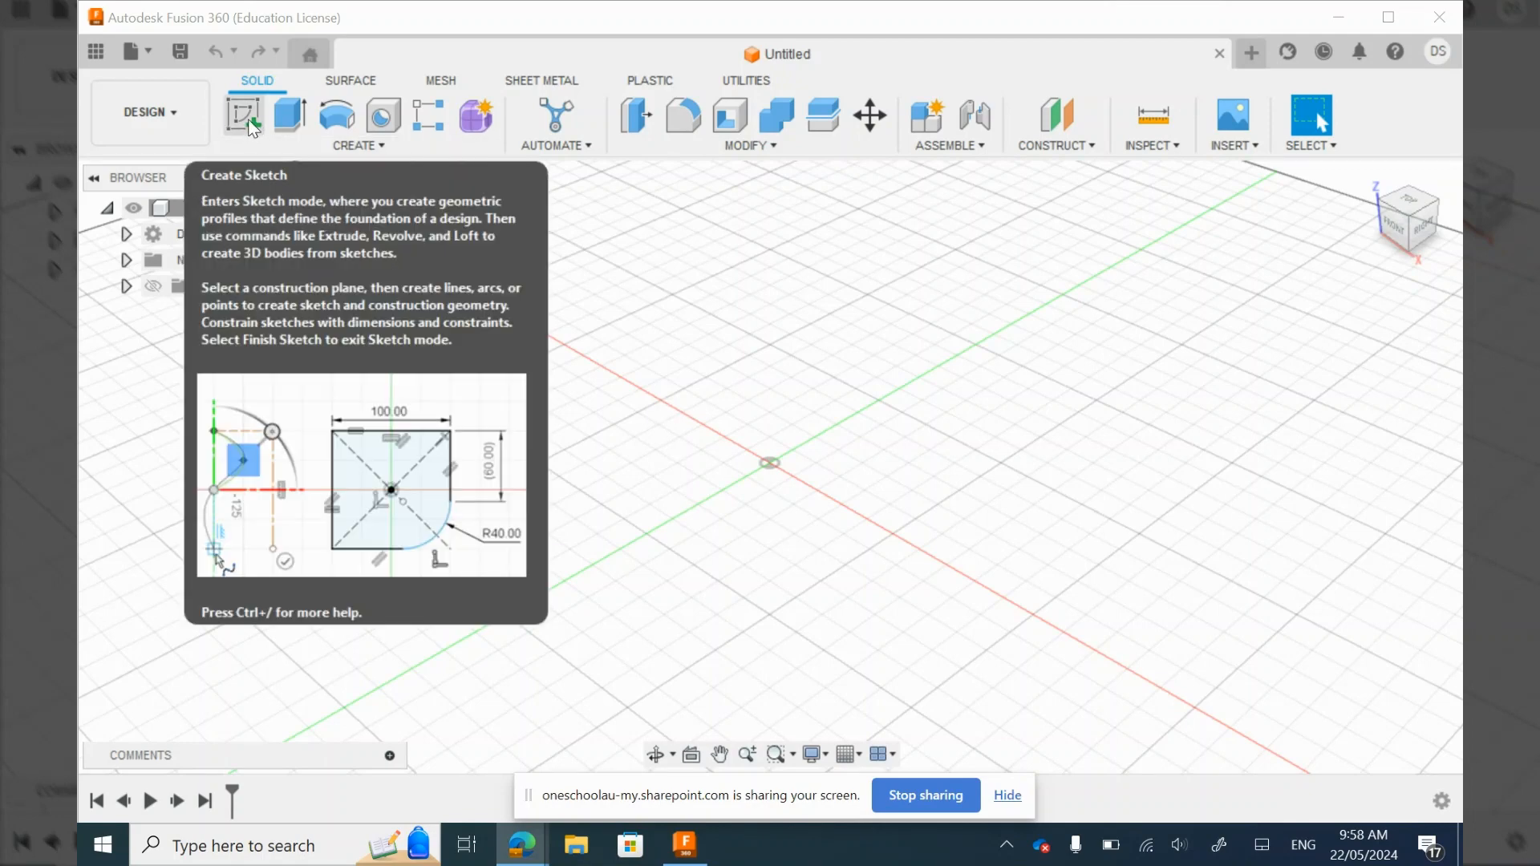
Step: Sketch a six-sided circumscribed polygon with a 10 mm radius, centred on the origin of the horizontal XY plane
left_click(248, 119)
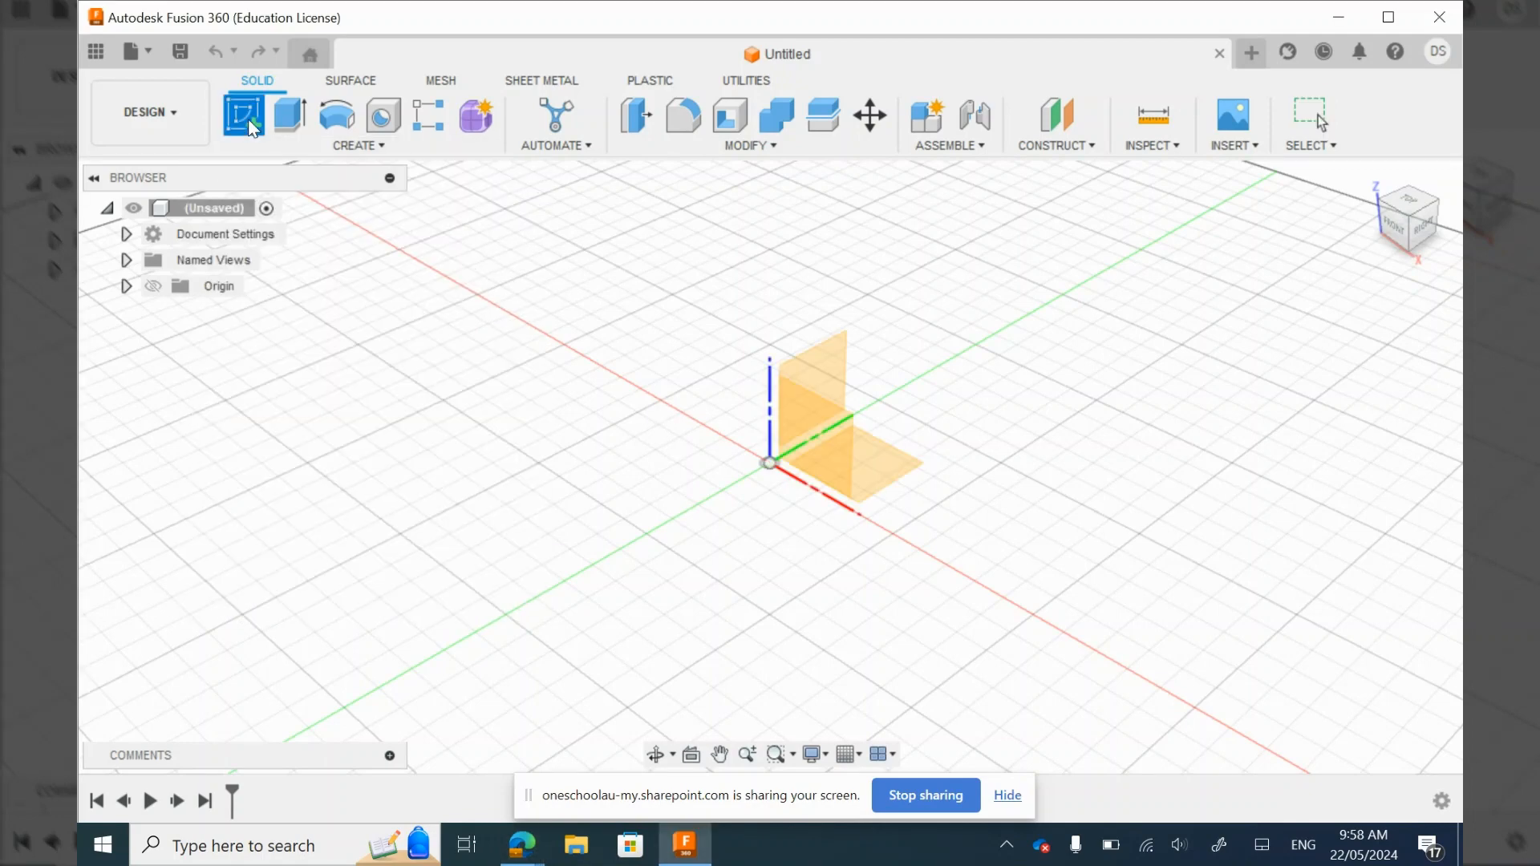
left_click(898, 464)
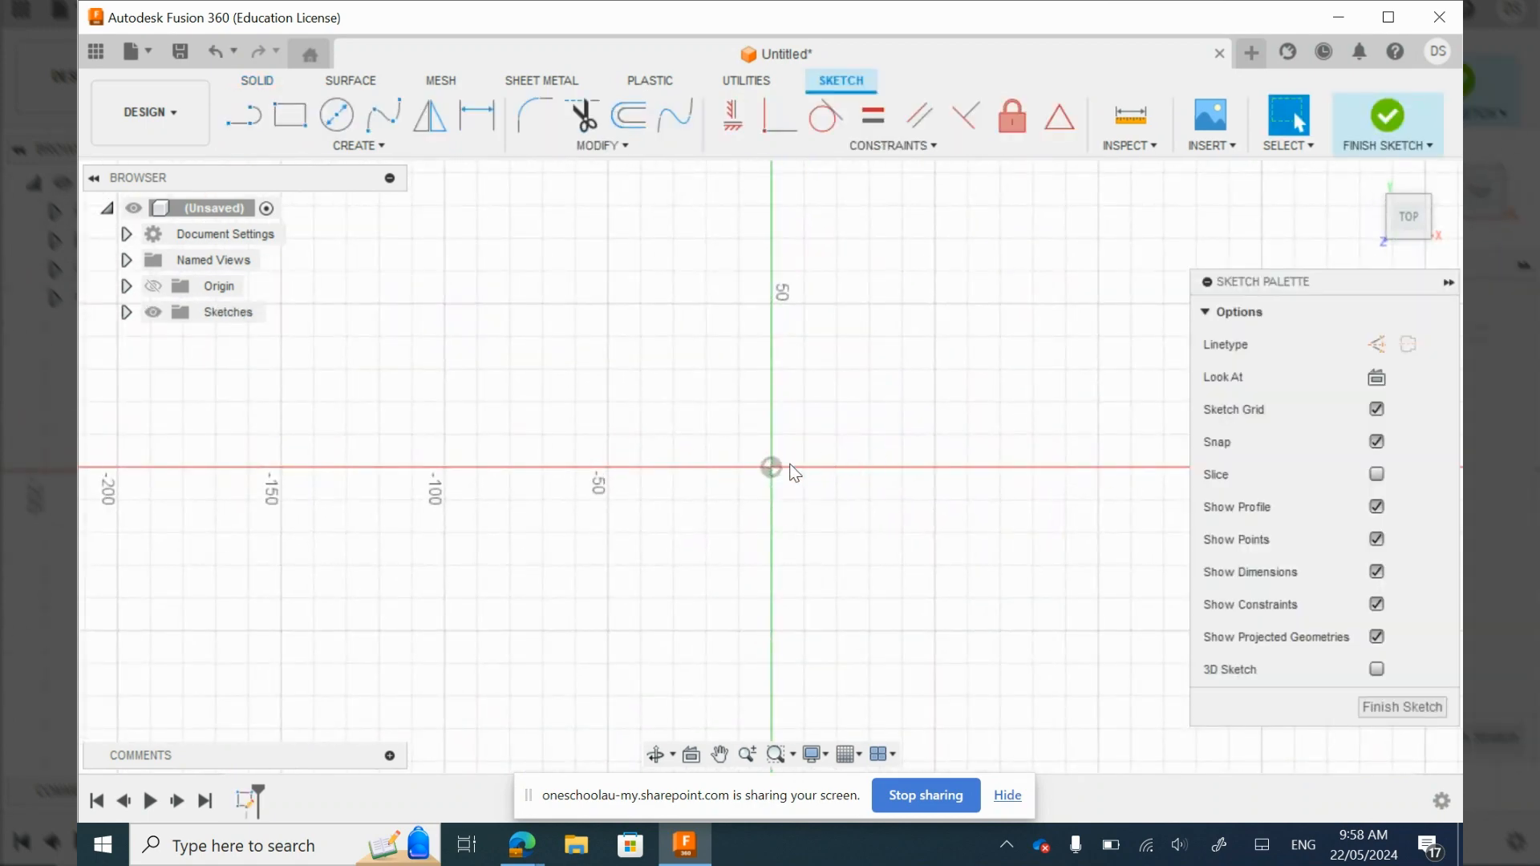
left_click(388, 143)
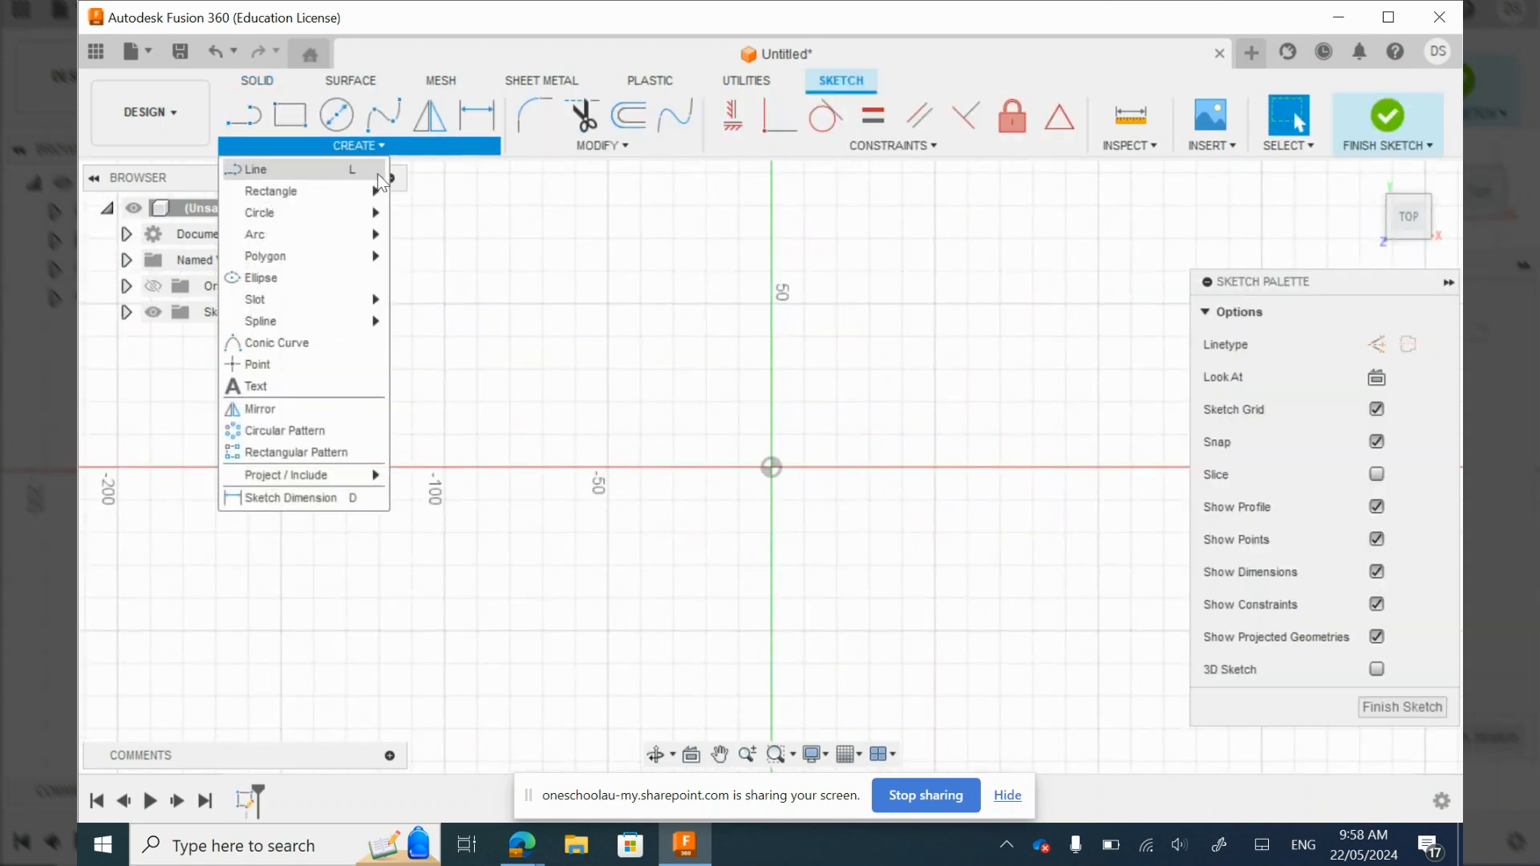
mouse_move(361, 252)
left_click(450, 277)
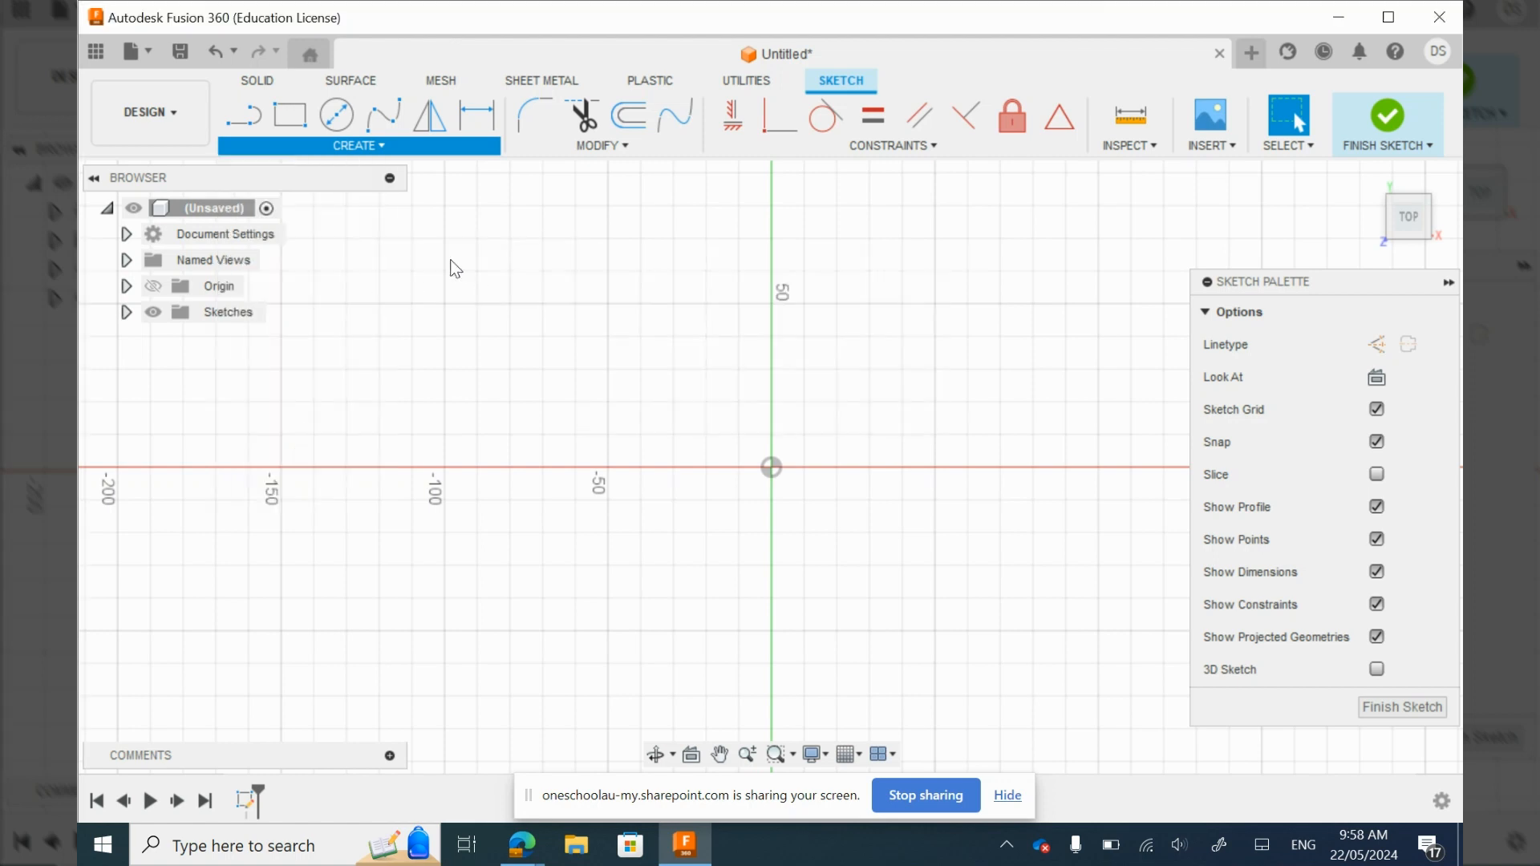
left_click(774, 469)
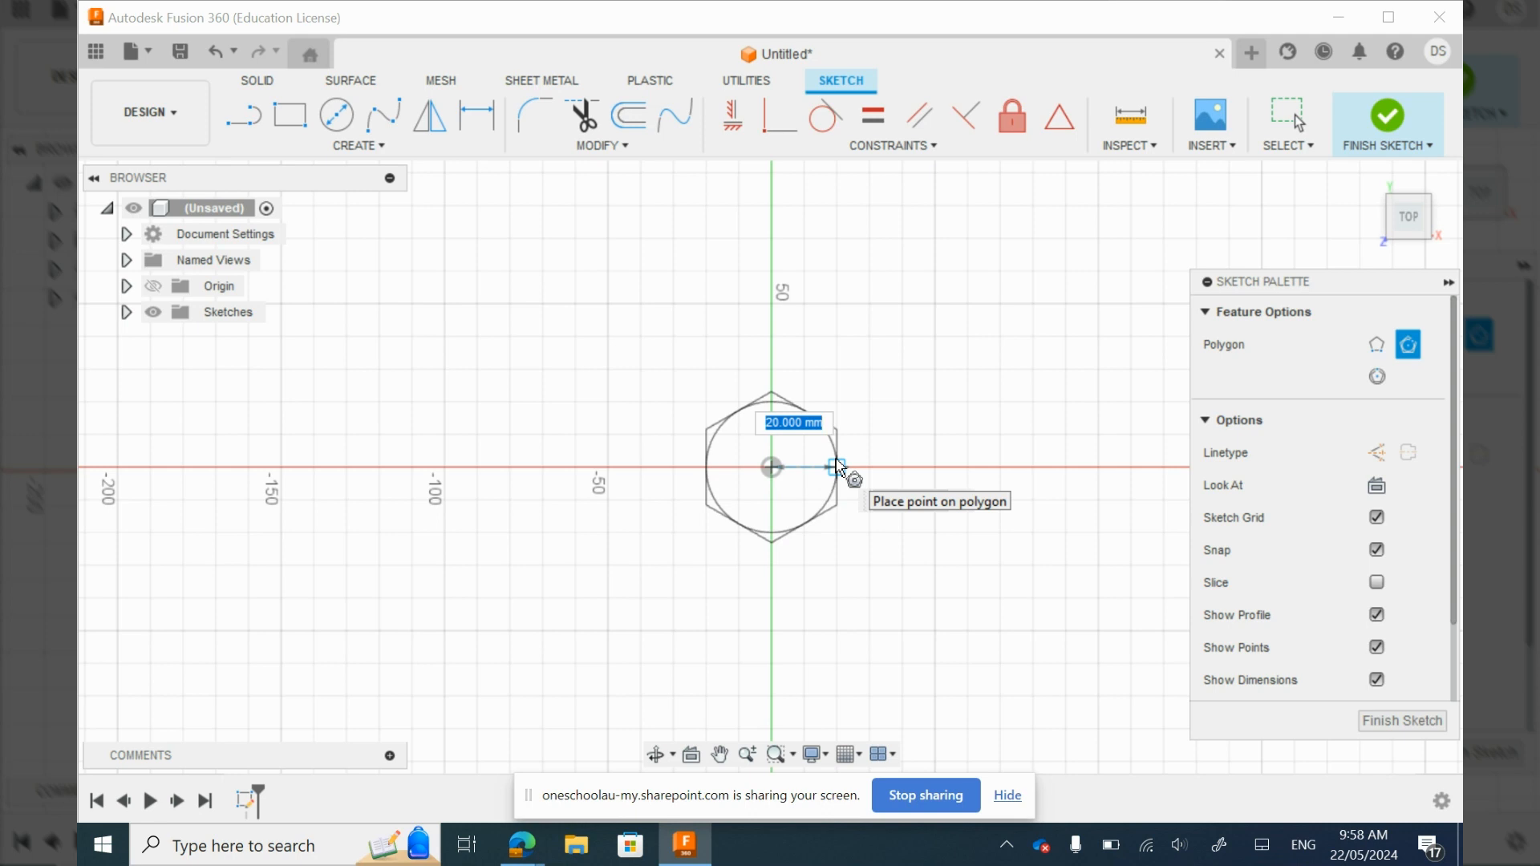
type("10")
key("Tab")
key("Tab")
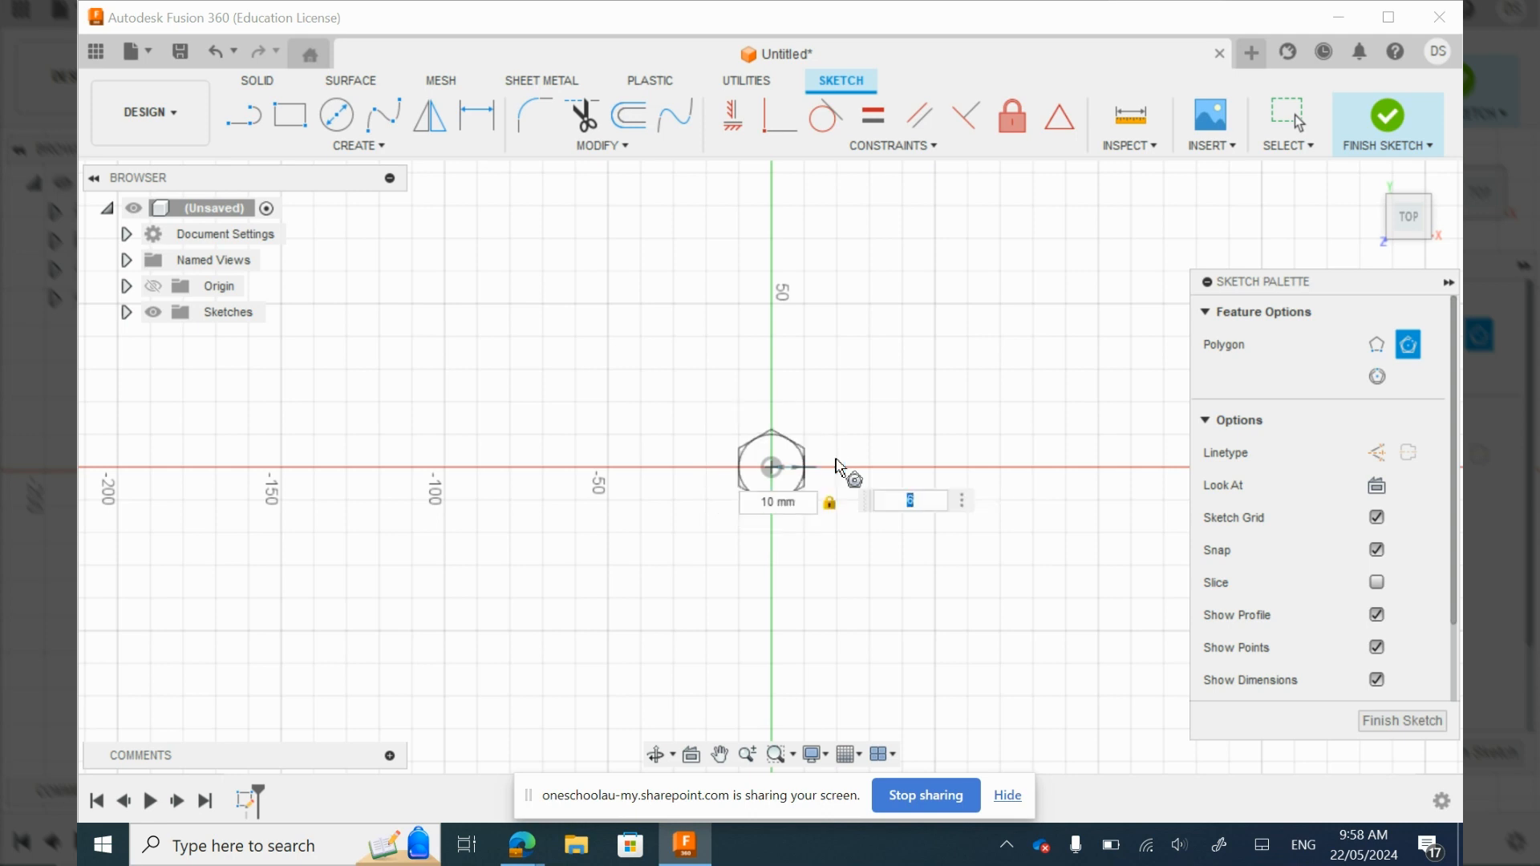
key("Return")
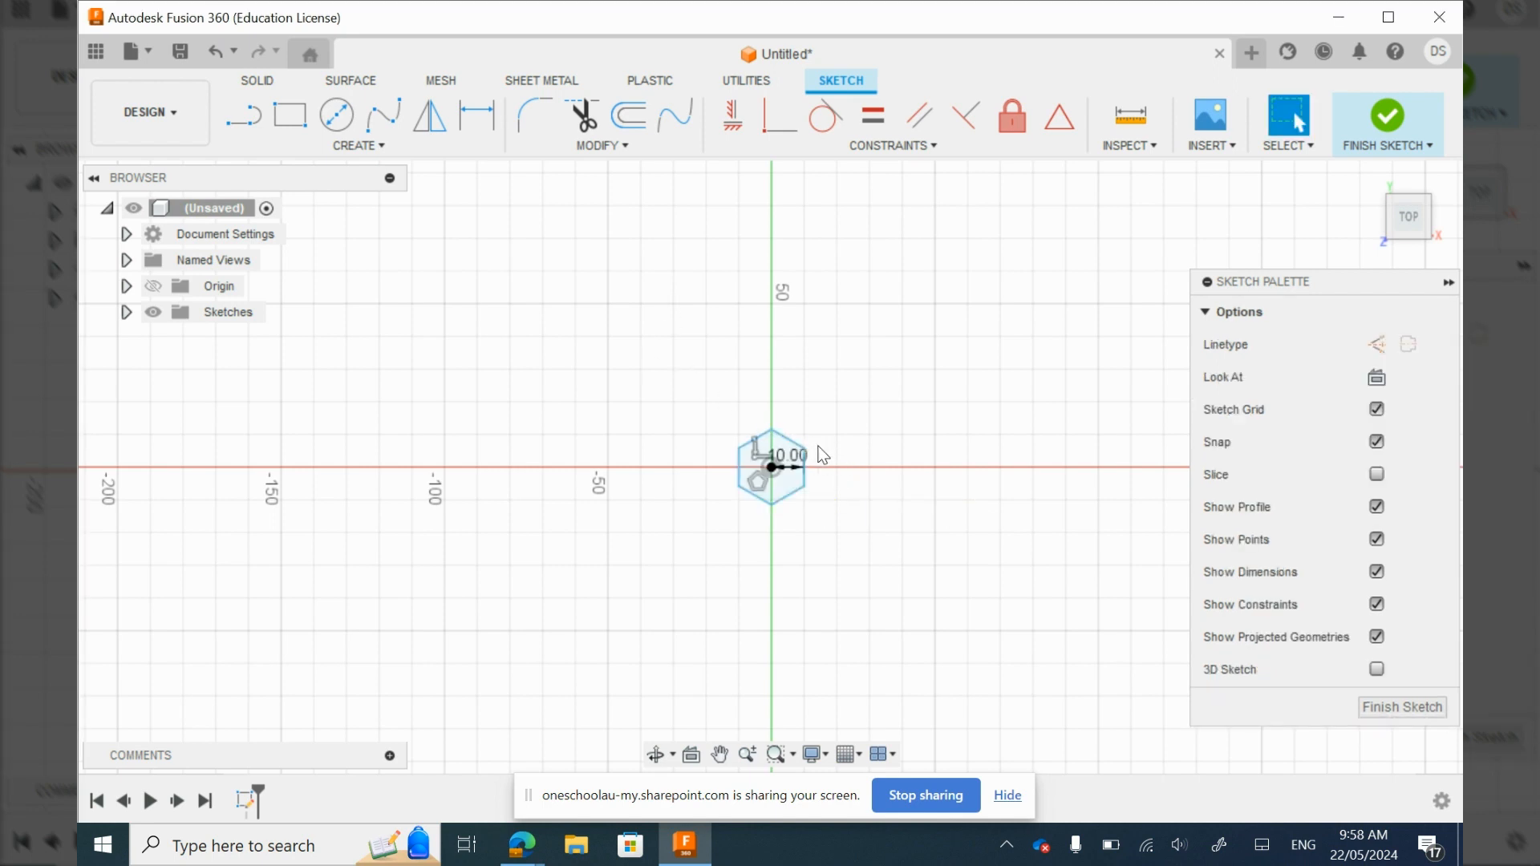
Step: Constrain the hexagon's upper-right edge to be horizontal and finish the sketch
left_click(791, 438)
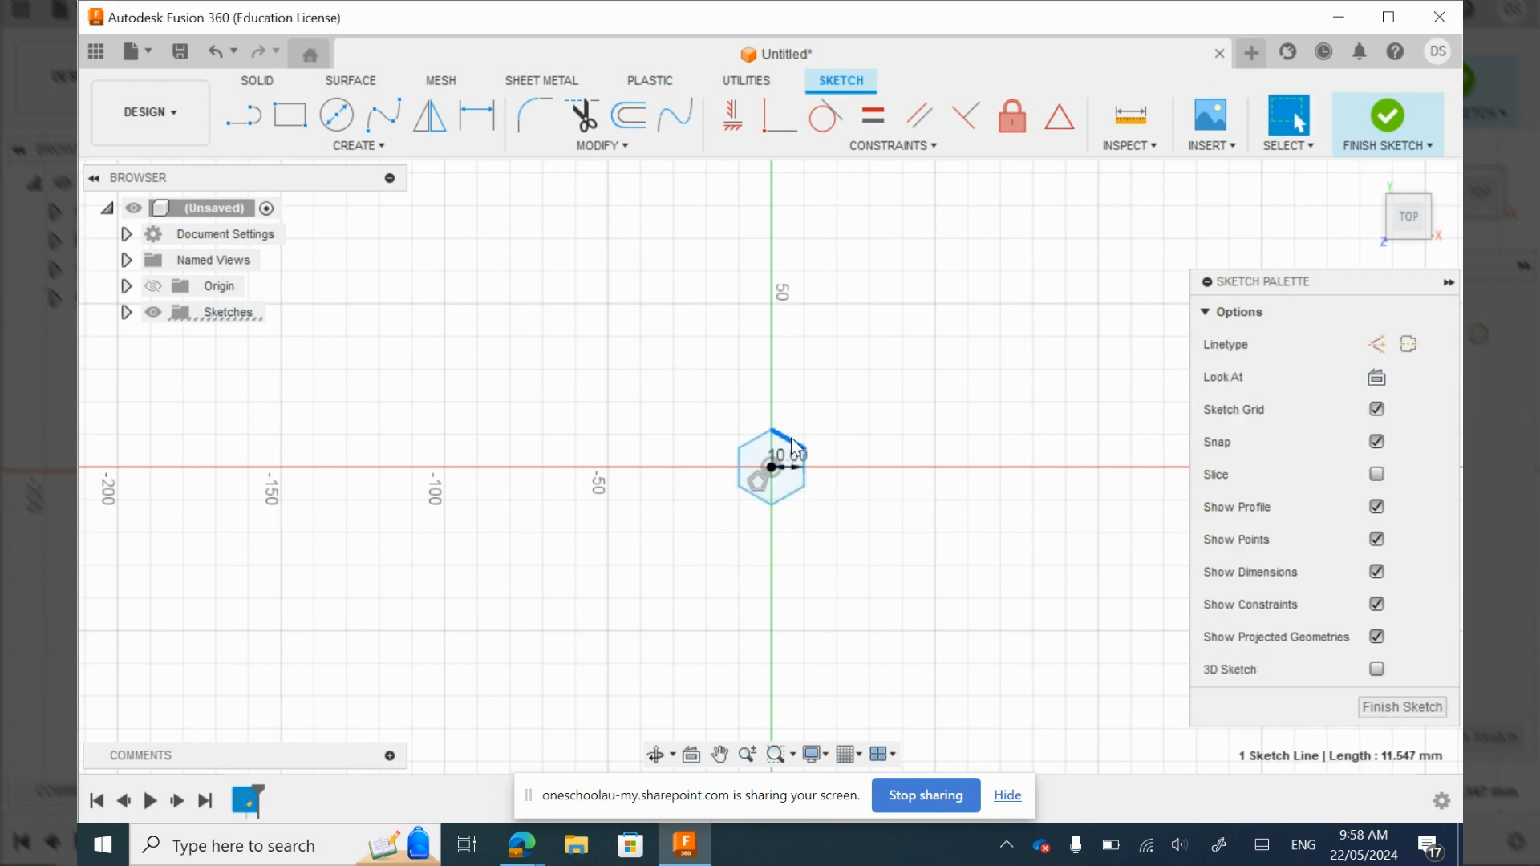
left_click(735, 126)
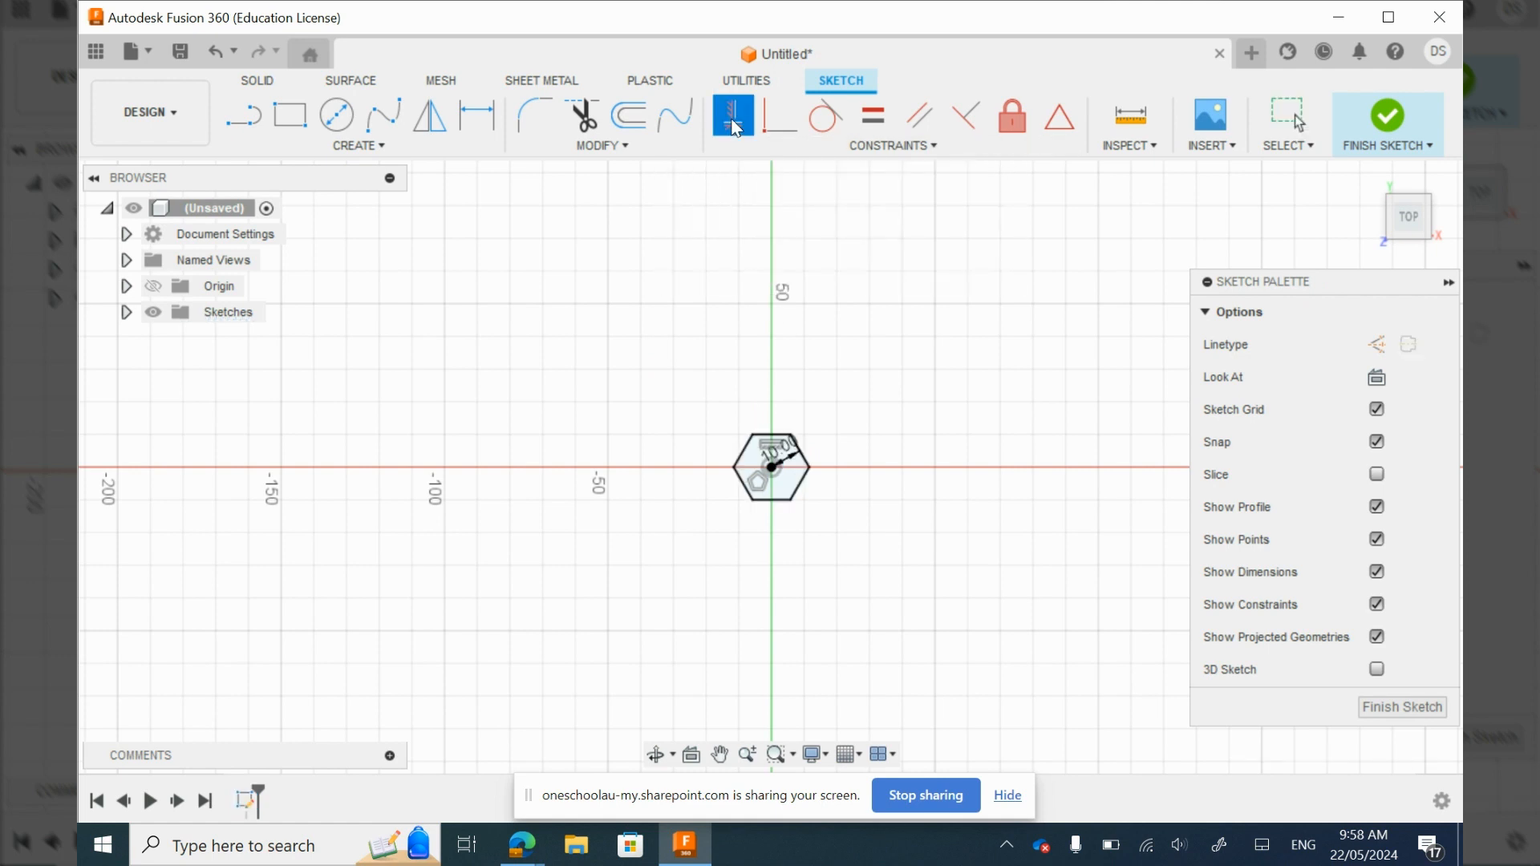
left_click(1378, 117)
Step: Extrude the hexagon profile 10 mm upward as a new body
scroll(773, 450, "up", 5)
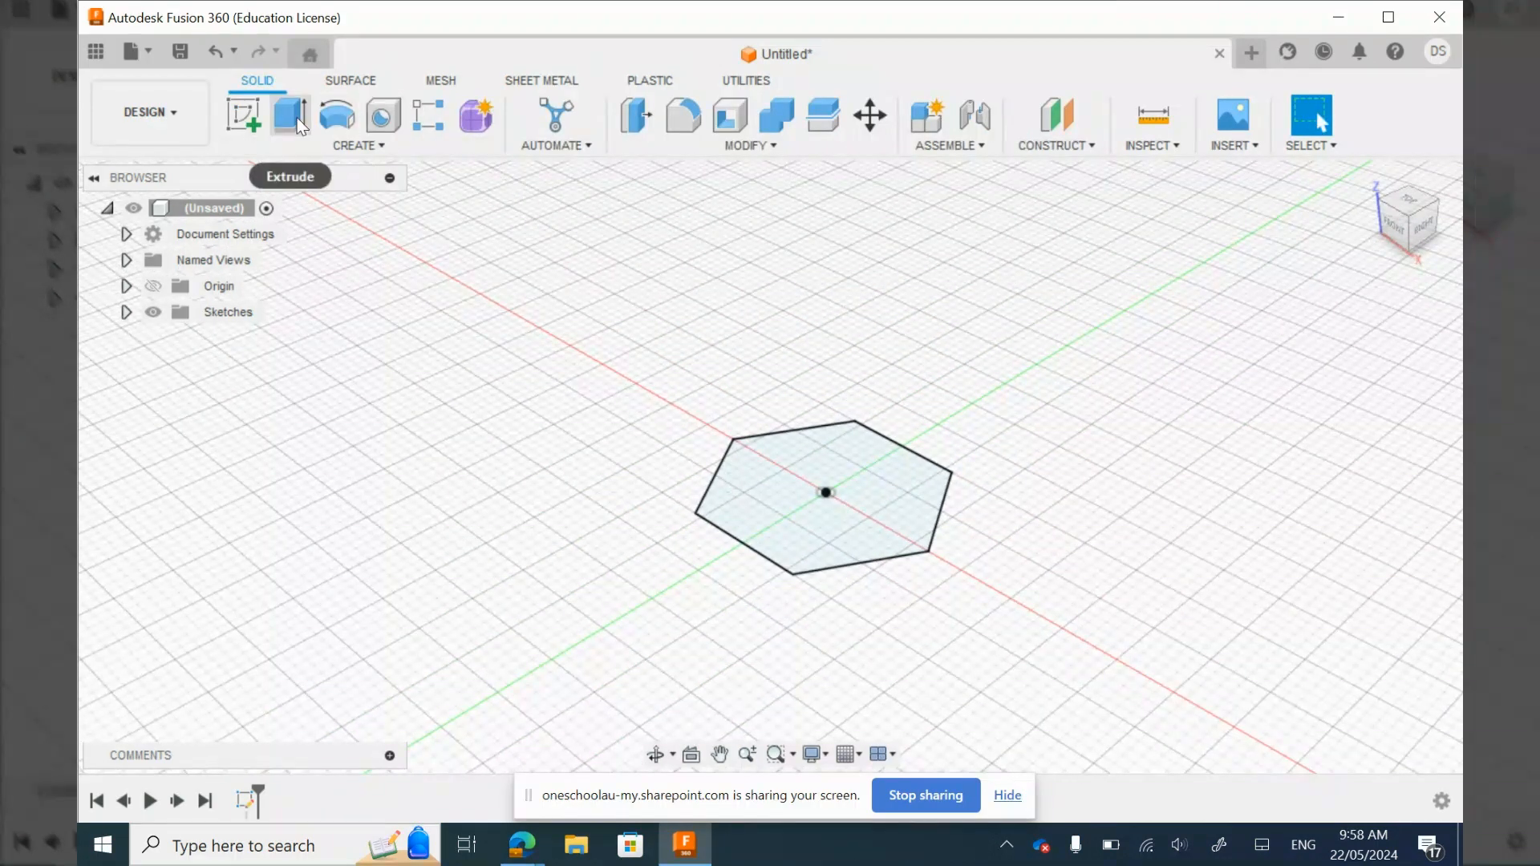
left_click(290, 116)
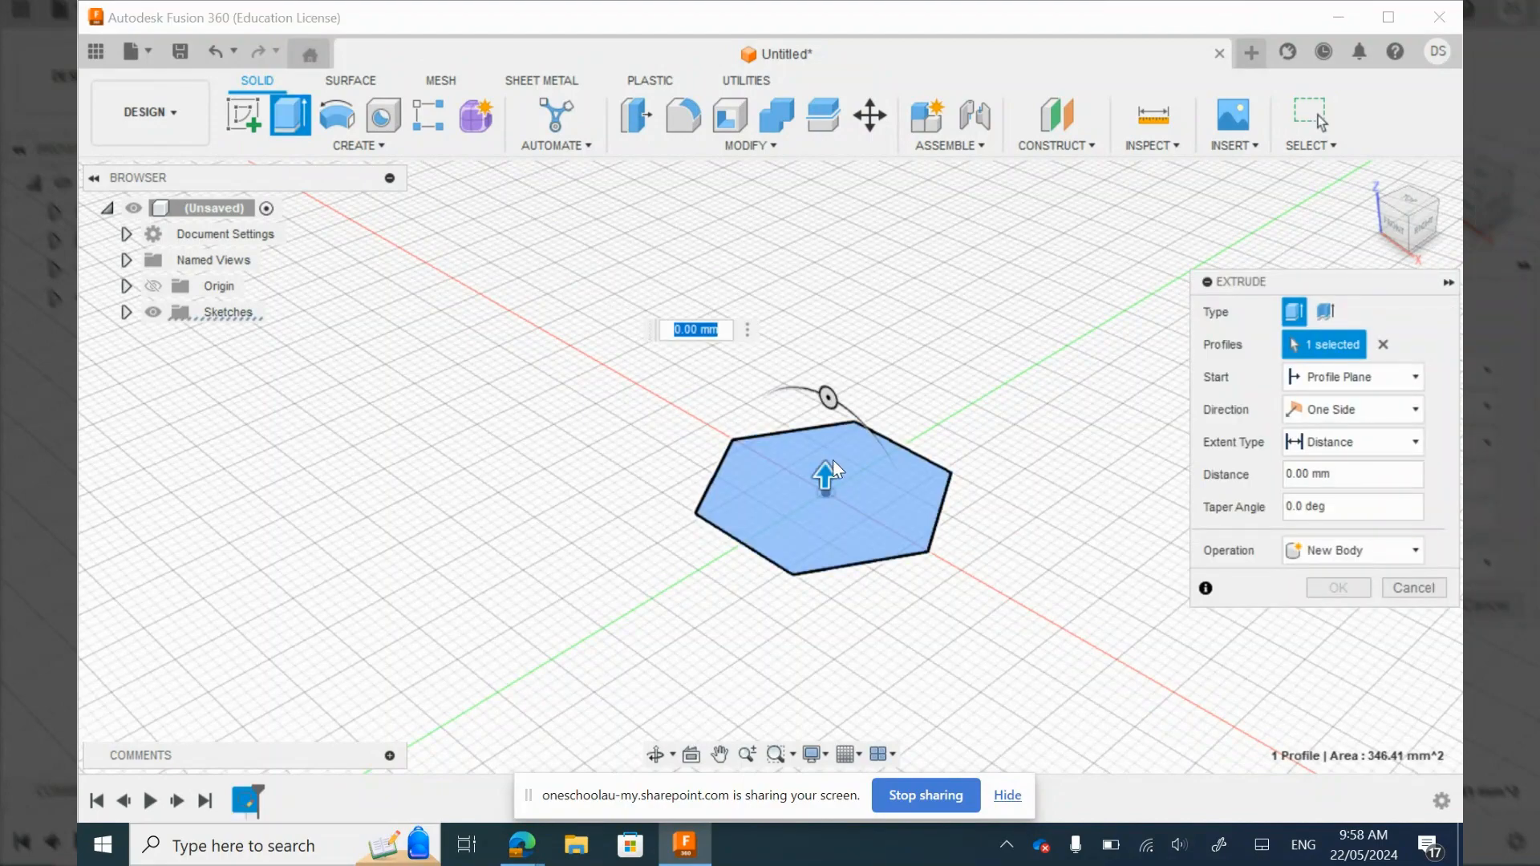
type("10")
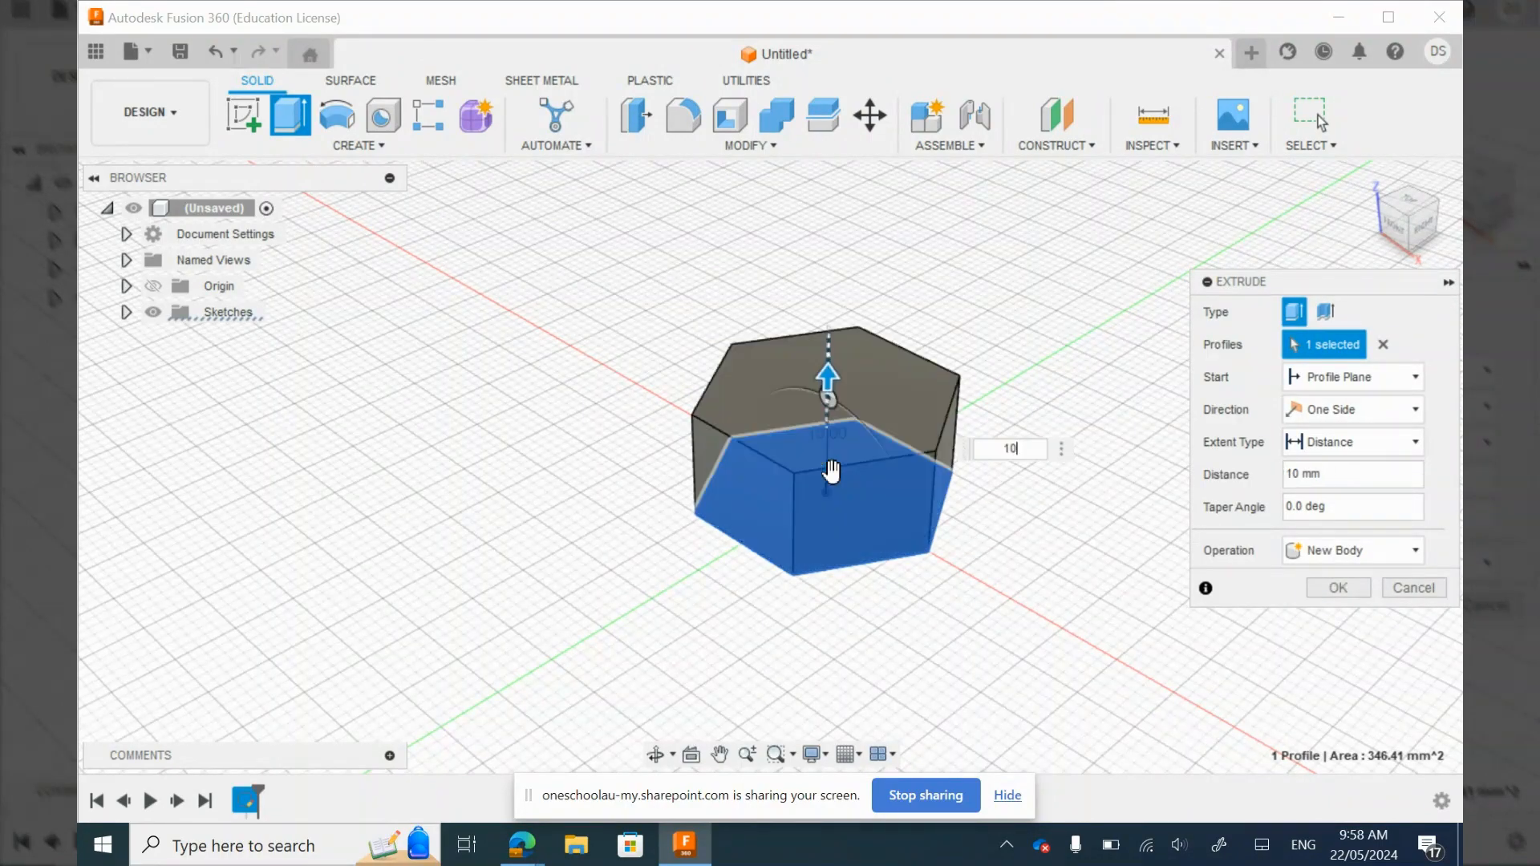
key("Return")
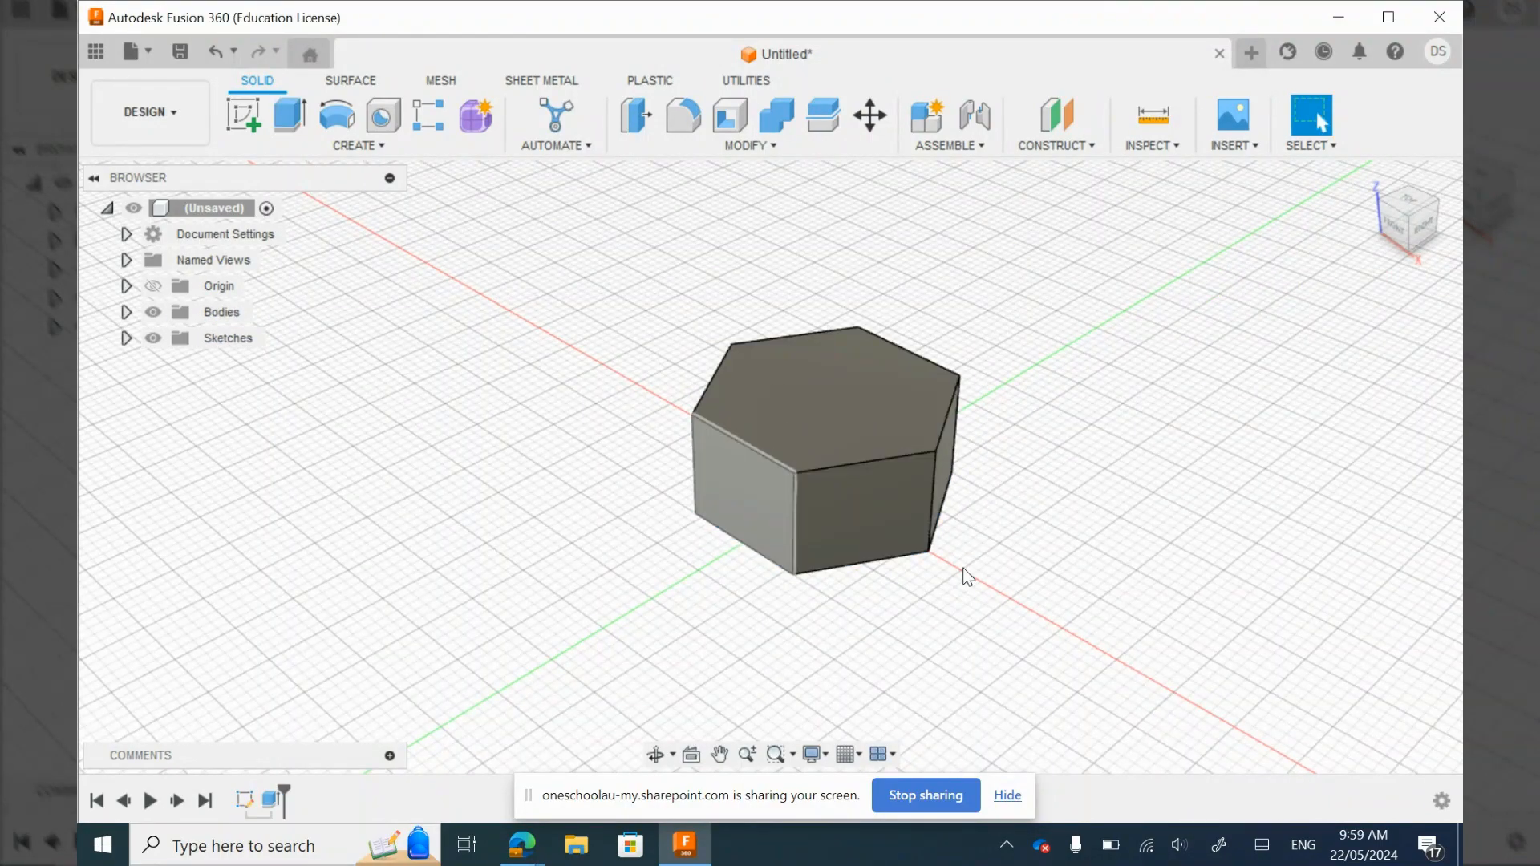
Step: Save the design as "Hex Nut Assembly" in the Admin Project location
scroll(1037, 517, "up", 1)
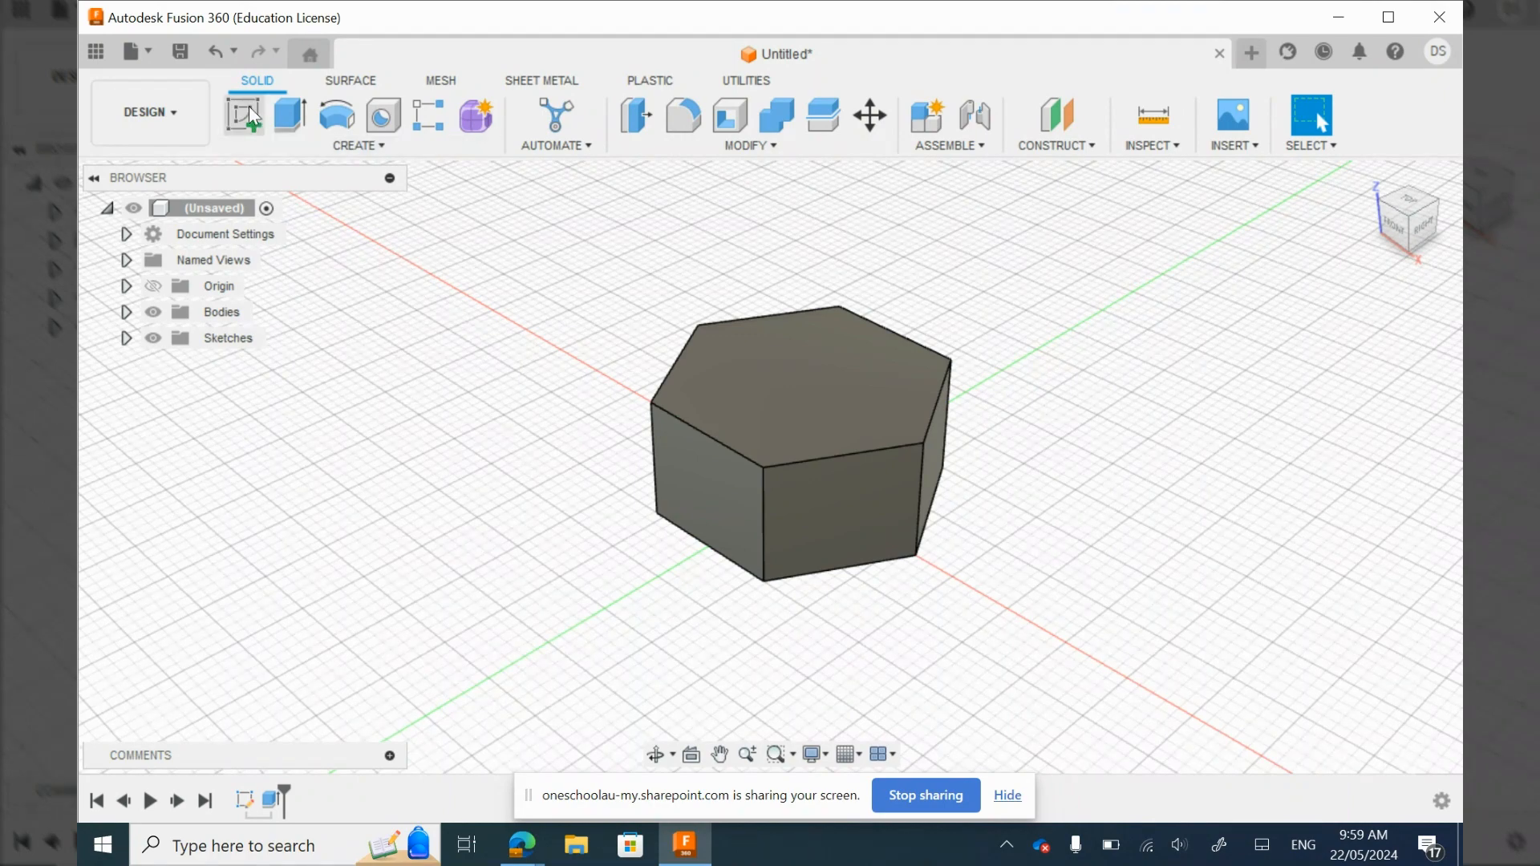
left_click(182, 52)
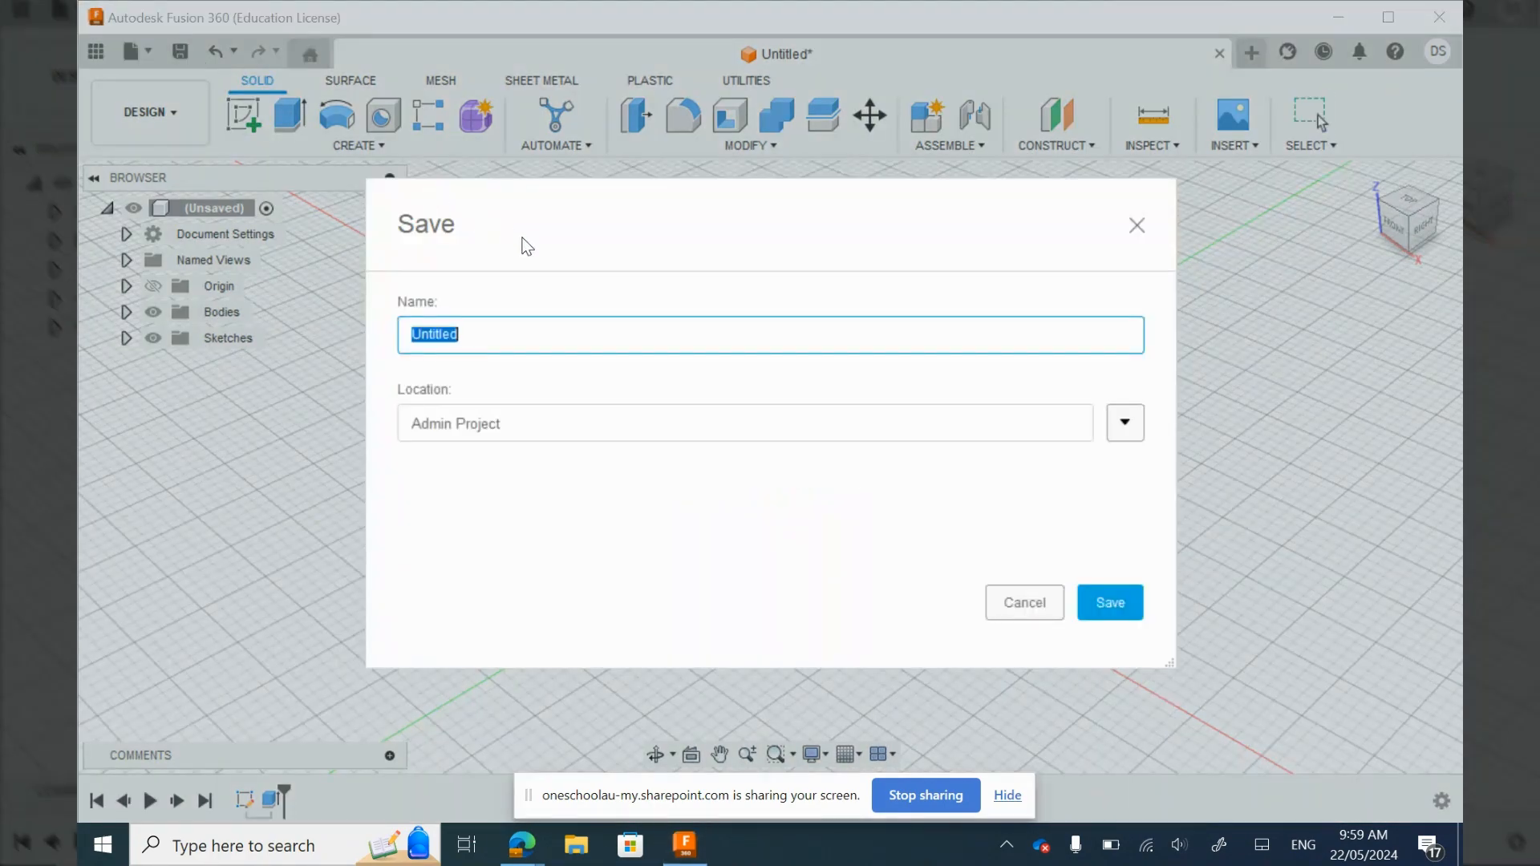
type("Hex Nut Assemb")
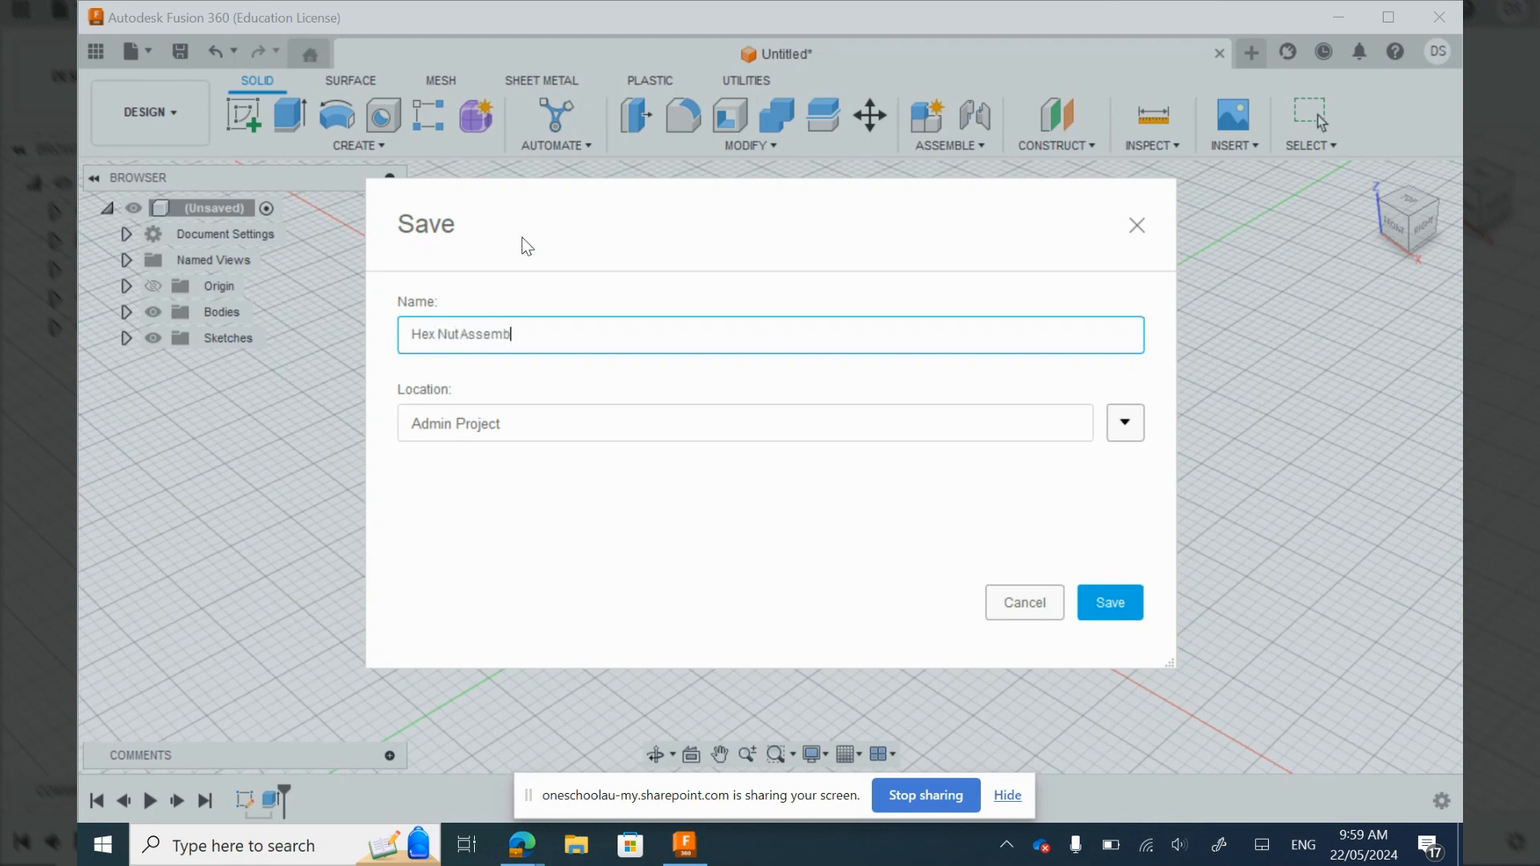
type("ly")
left_click(1110, 603)
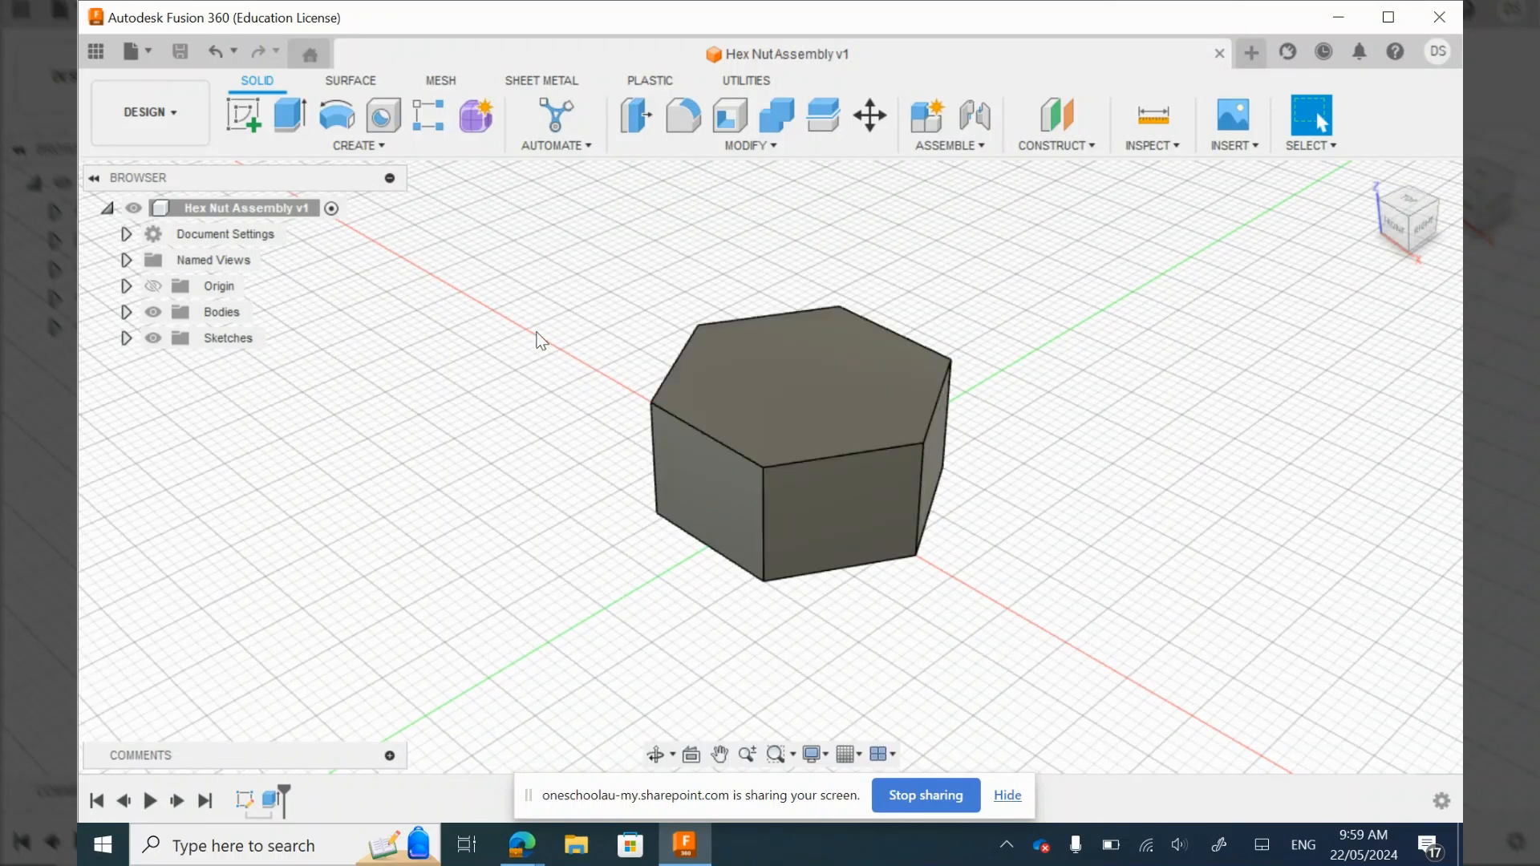
Step: Start a new sketch on the XZ origin plane through the middle of the hexagonal body
mouse_move(818, 789)
left_mouse_down()
mouse_move(830, 739)
mouse_move(803, 804)
left_mouse_up()
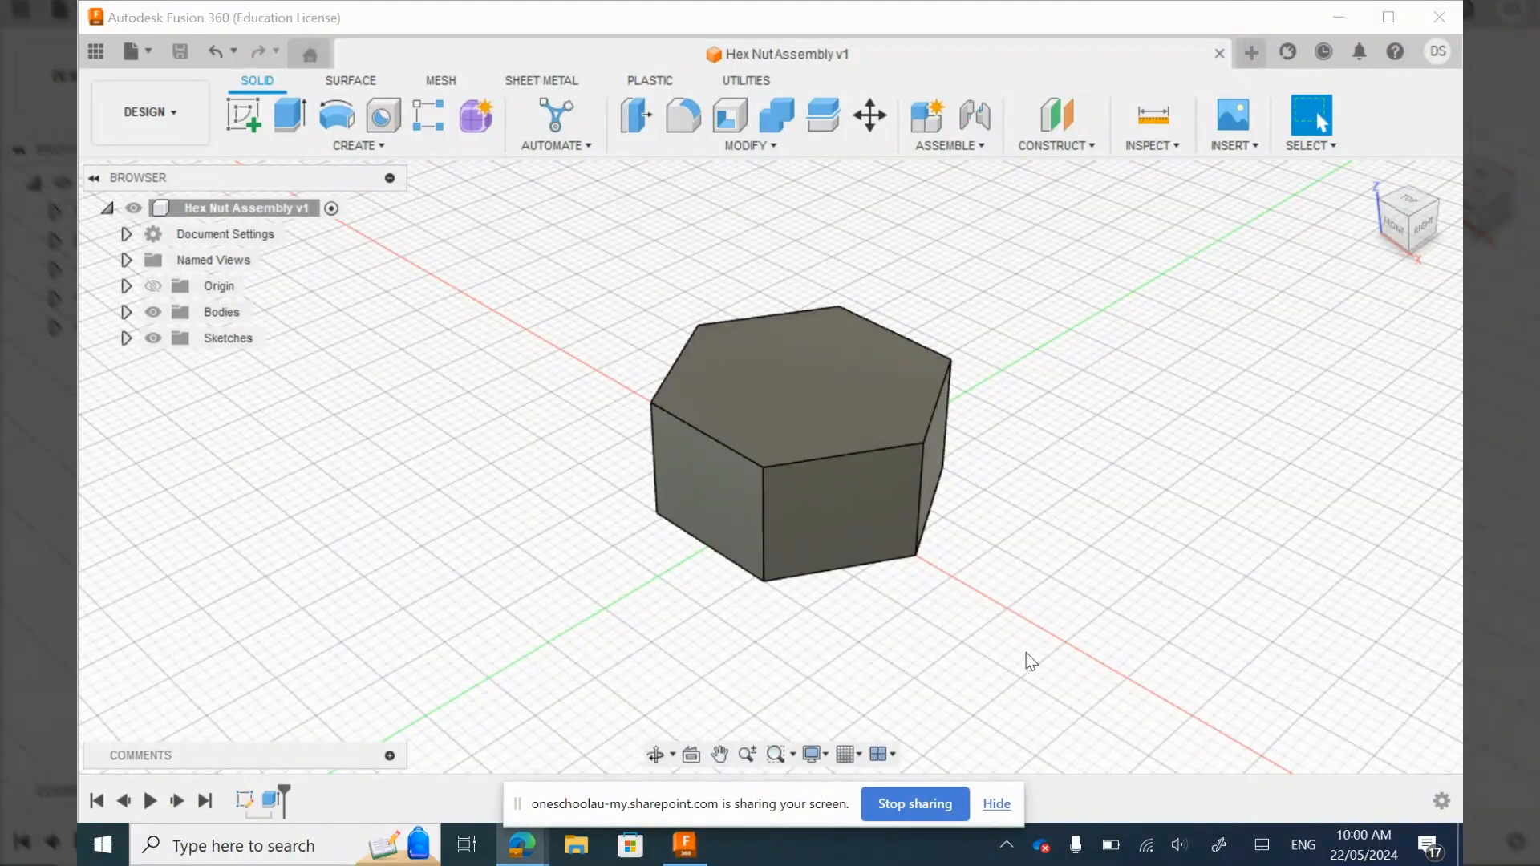
left_click(125, 287)
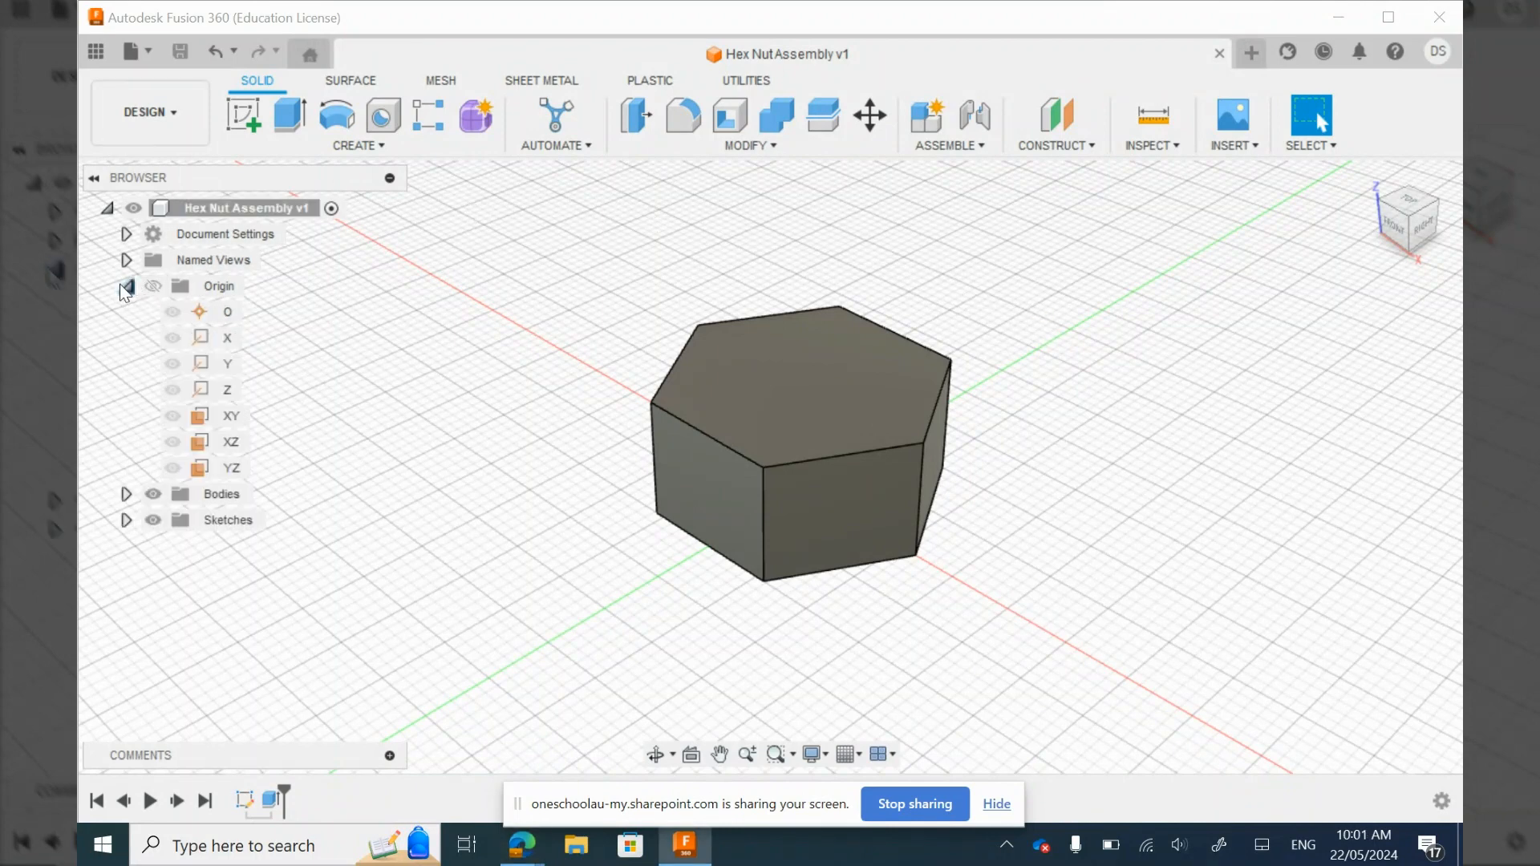
left_click(220, 444)
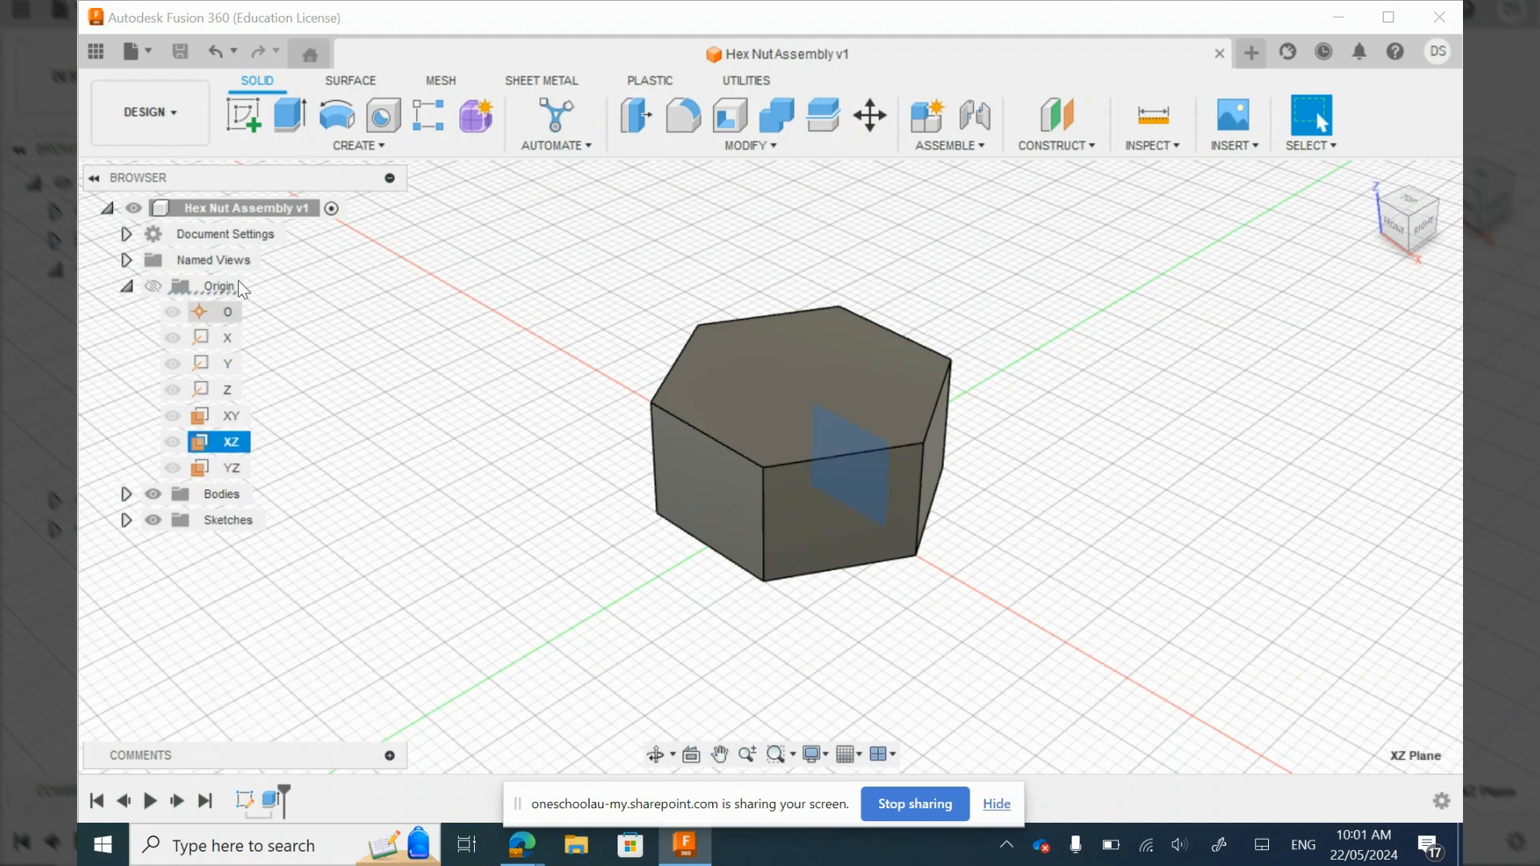
left_click(242, 109)
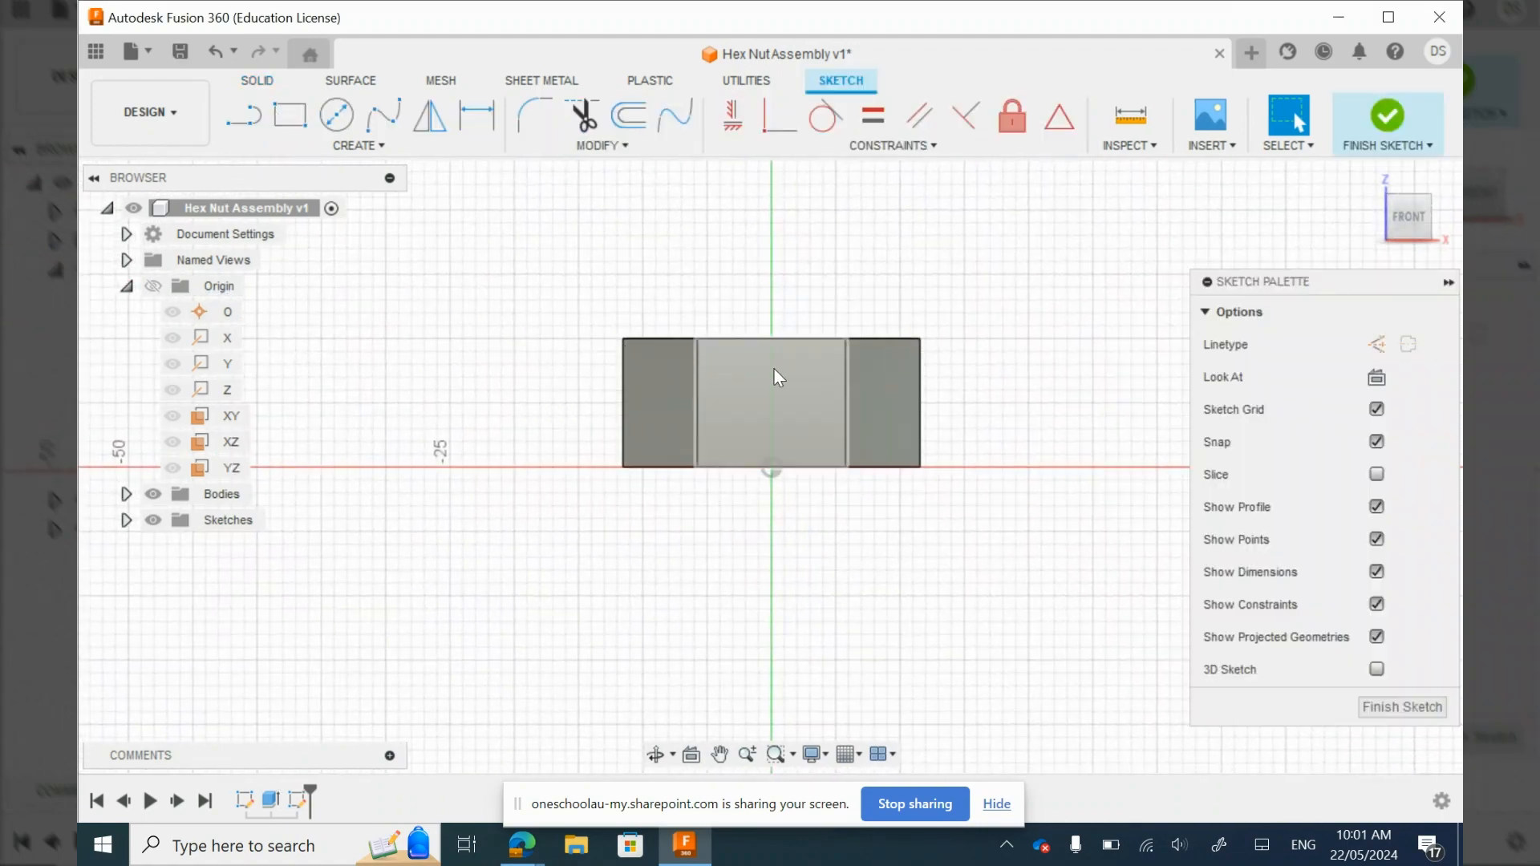
left_click(775, 369)
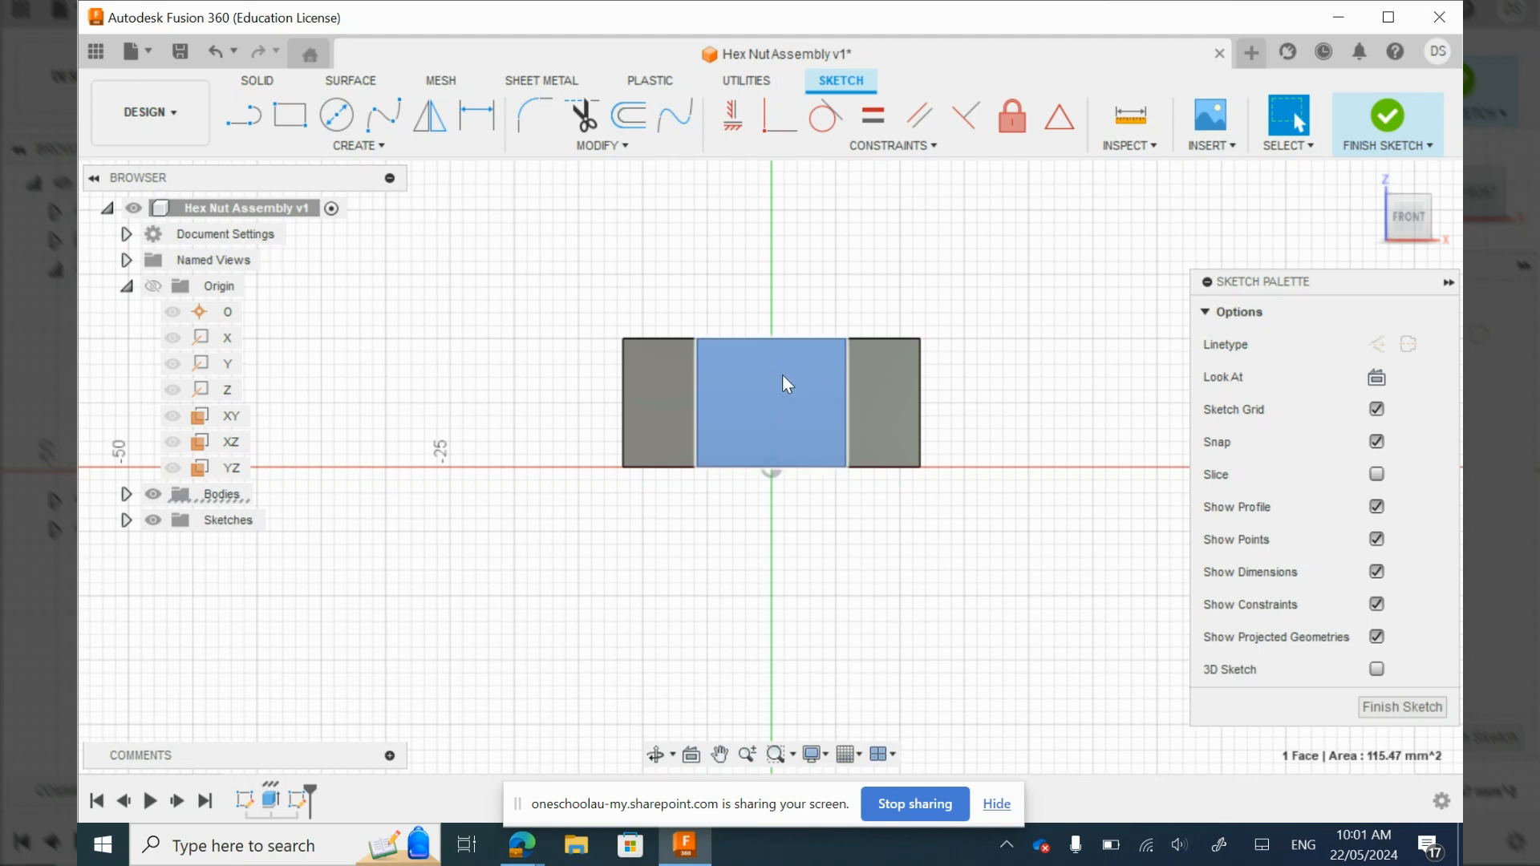
left_click(225, 440)
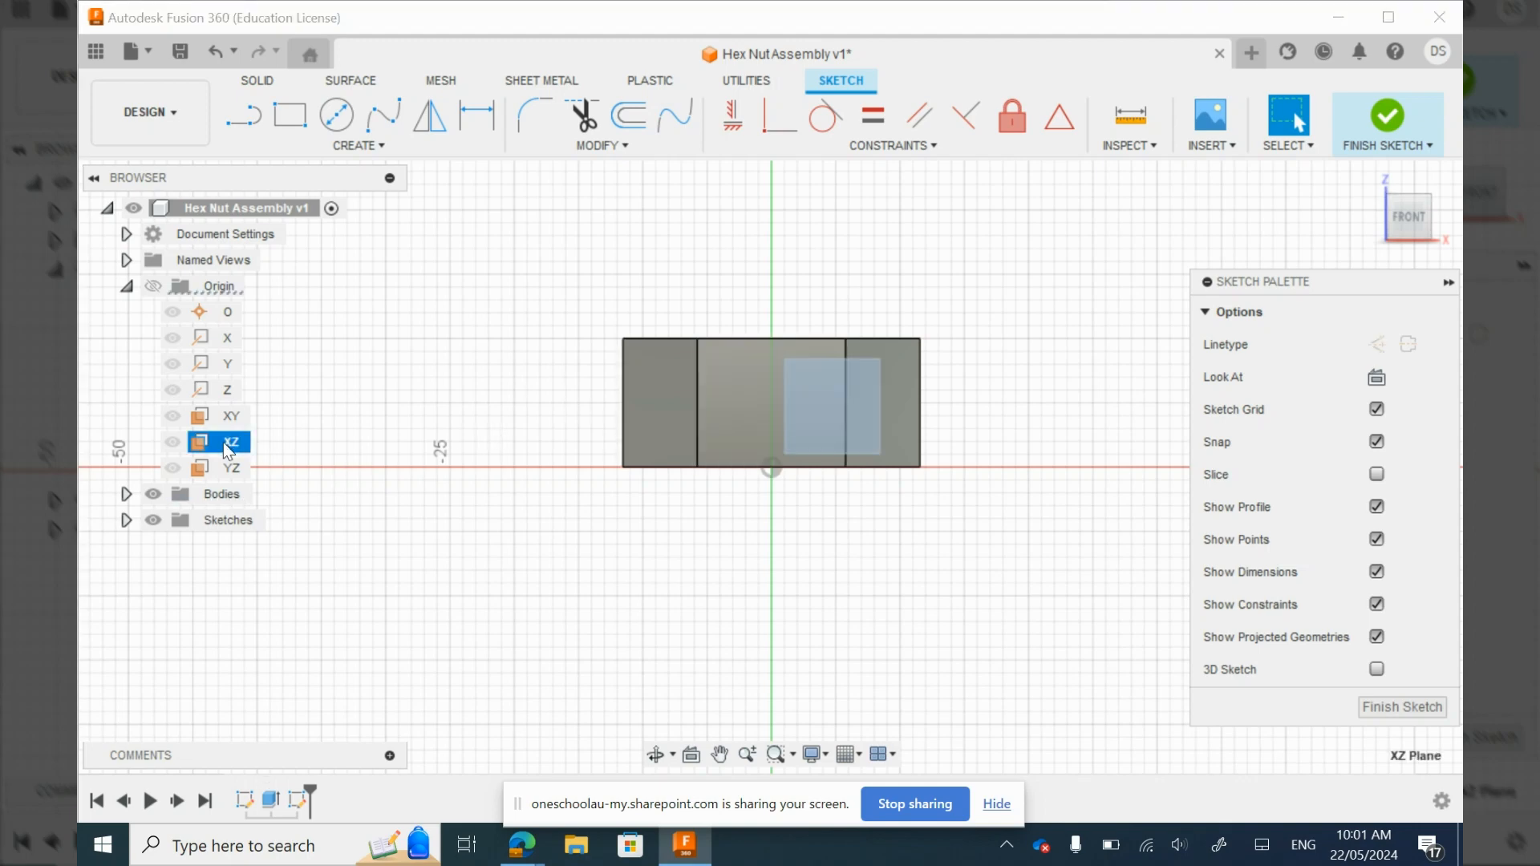
Step: Project the hexagonal body's upper-right corner vertex into the XZ sketch, with the projection link on
key("p")
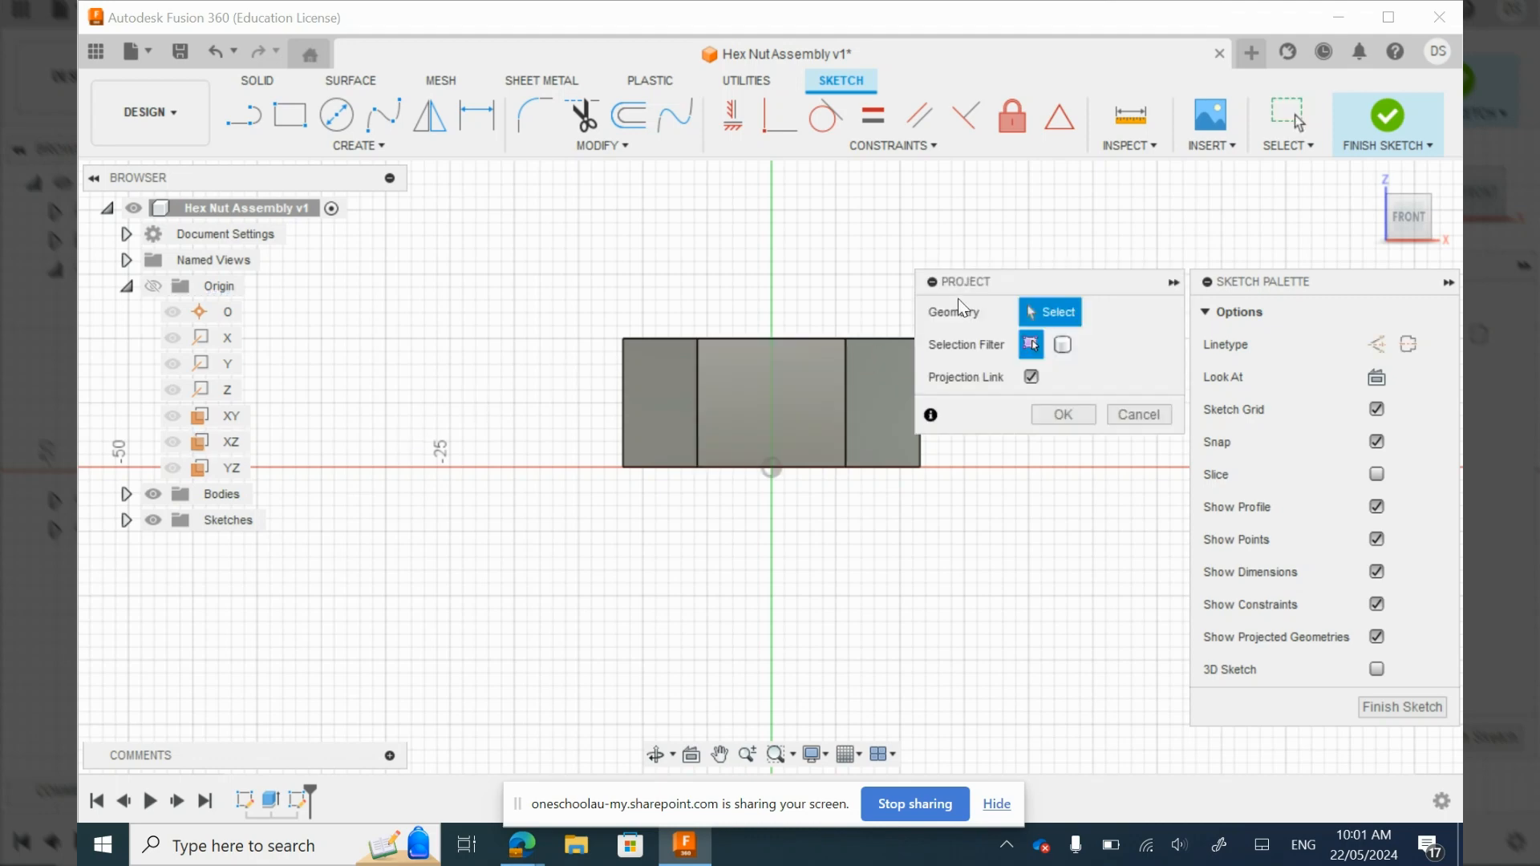
left_click_drag(1006, 282, 1052, 271)
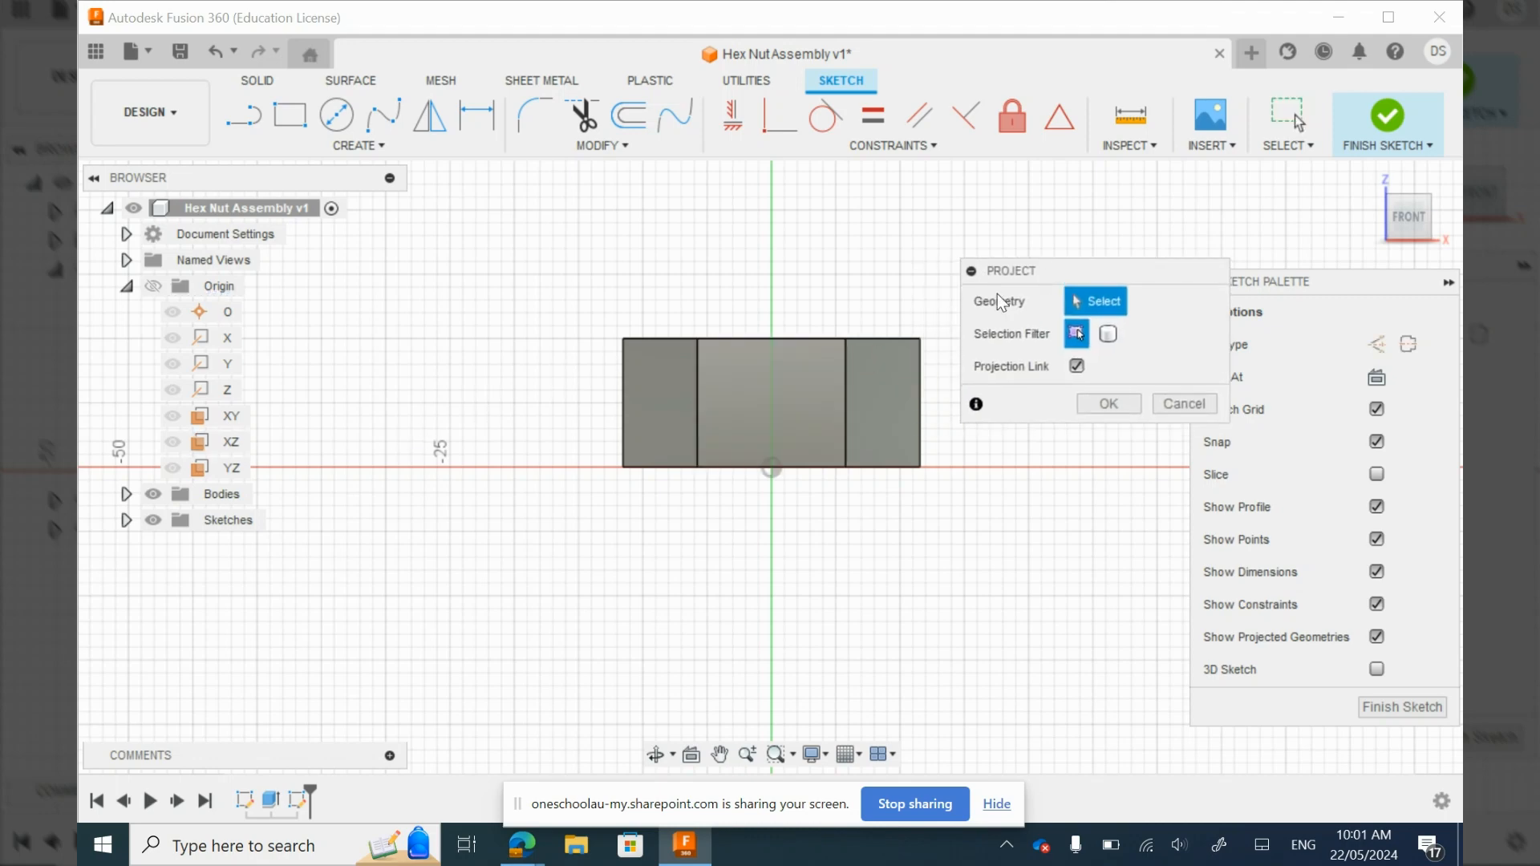
left_click(921, 339)
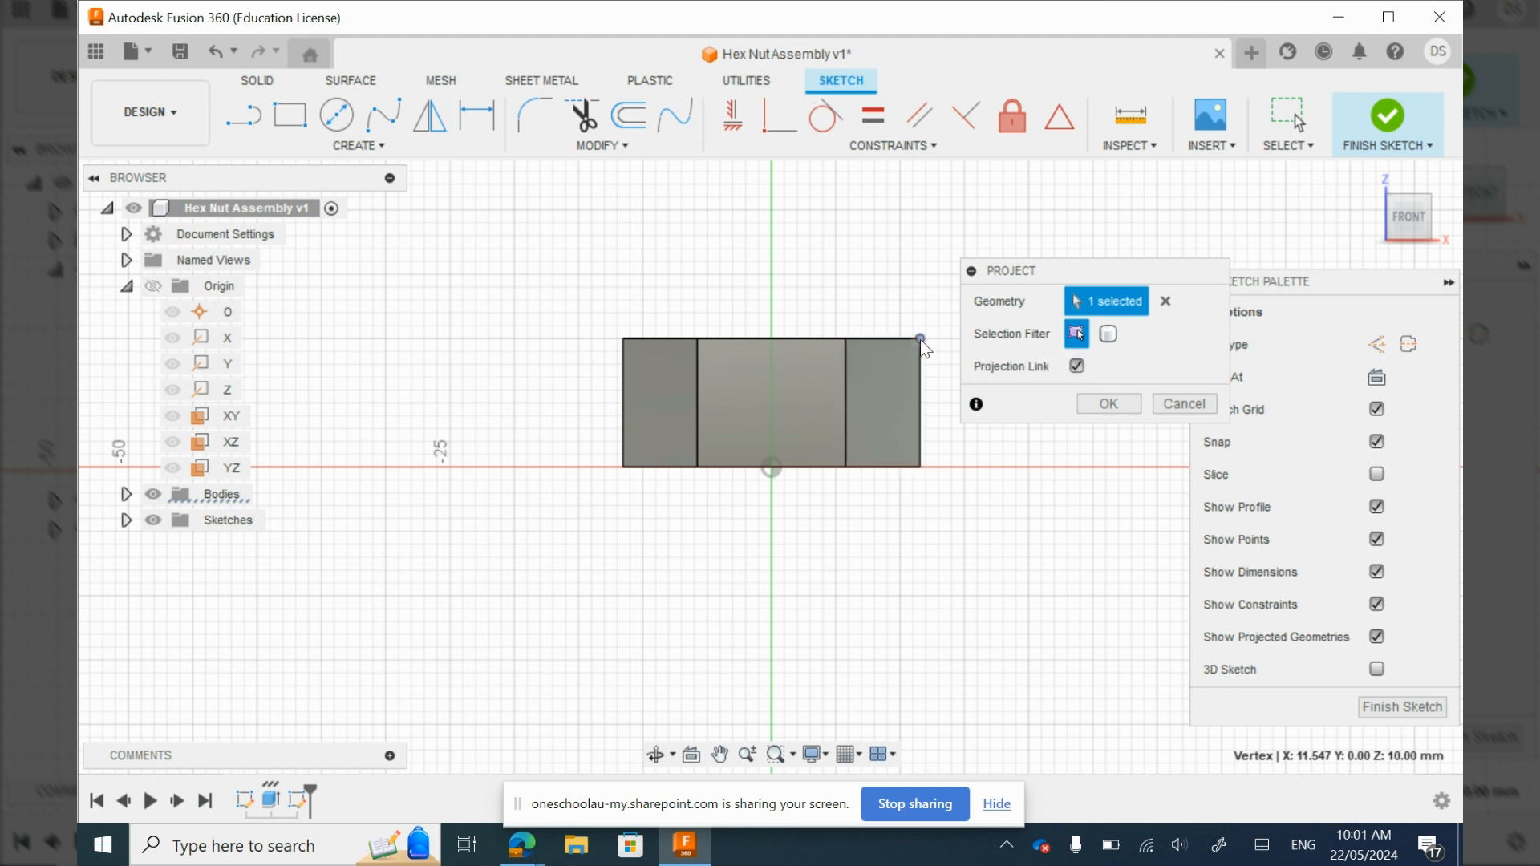
left_click(1097, 405)
Step: Draw a closed right triangle with lines from the projected corner, about 1.5 mm wide along the body's top edge
scroll(926, 344, "up", 4)
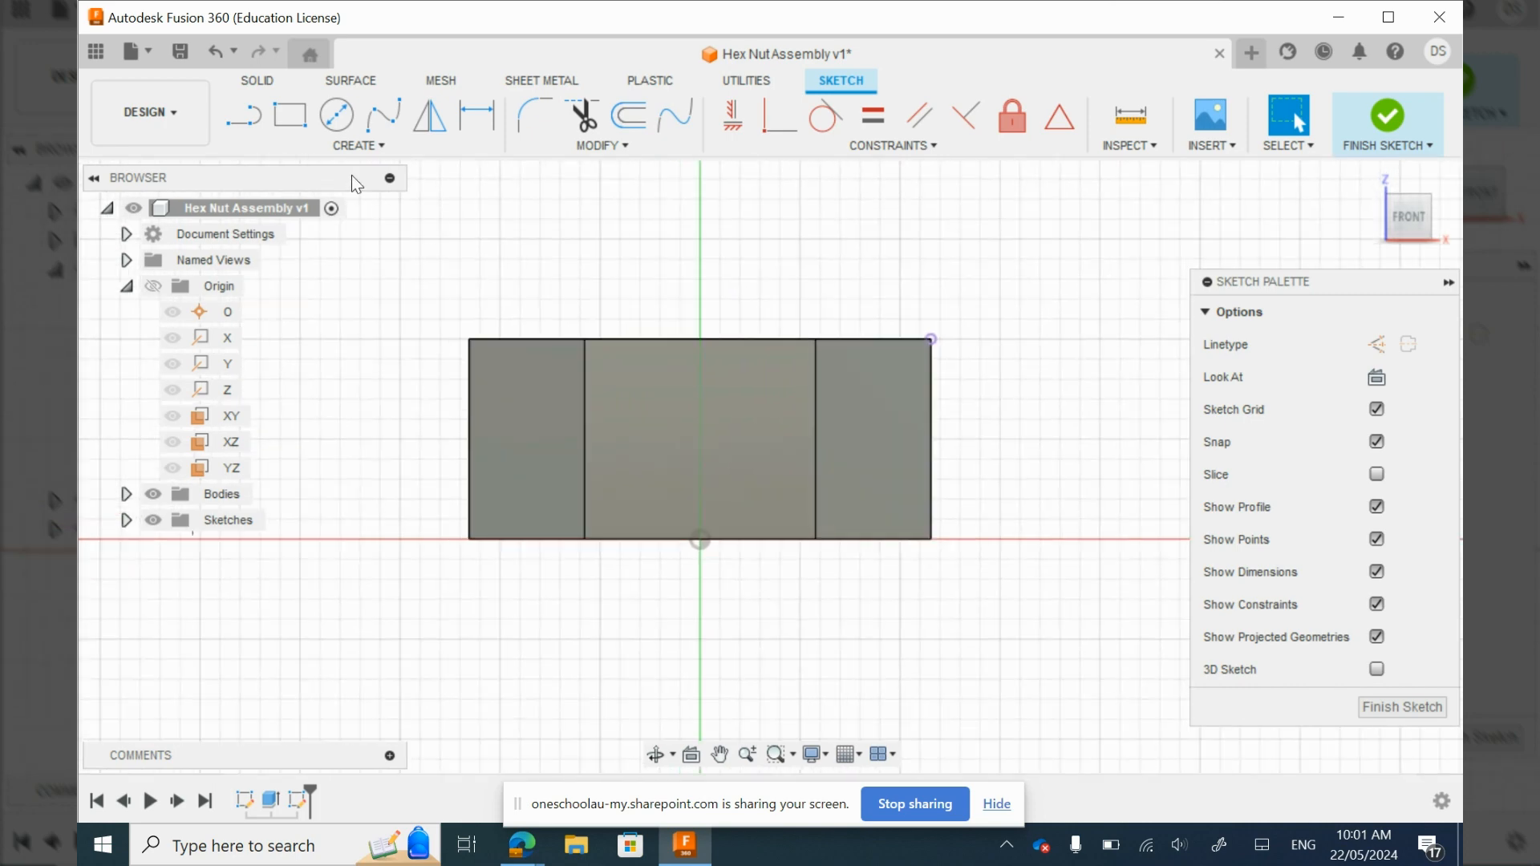
left_click(243, 116)
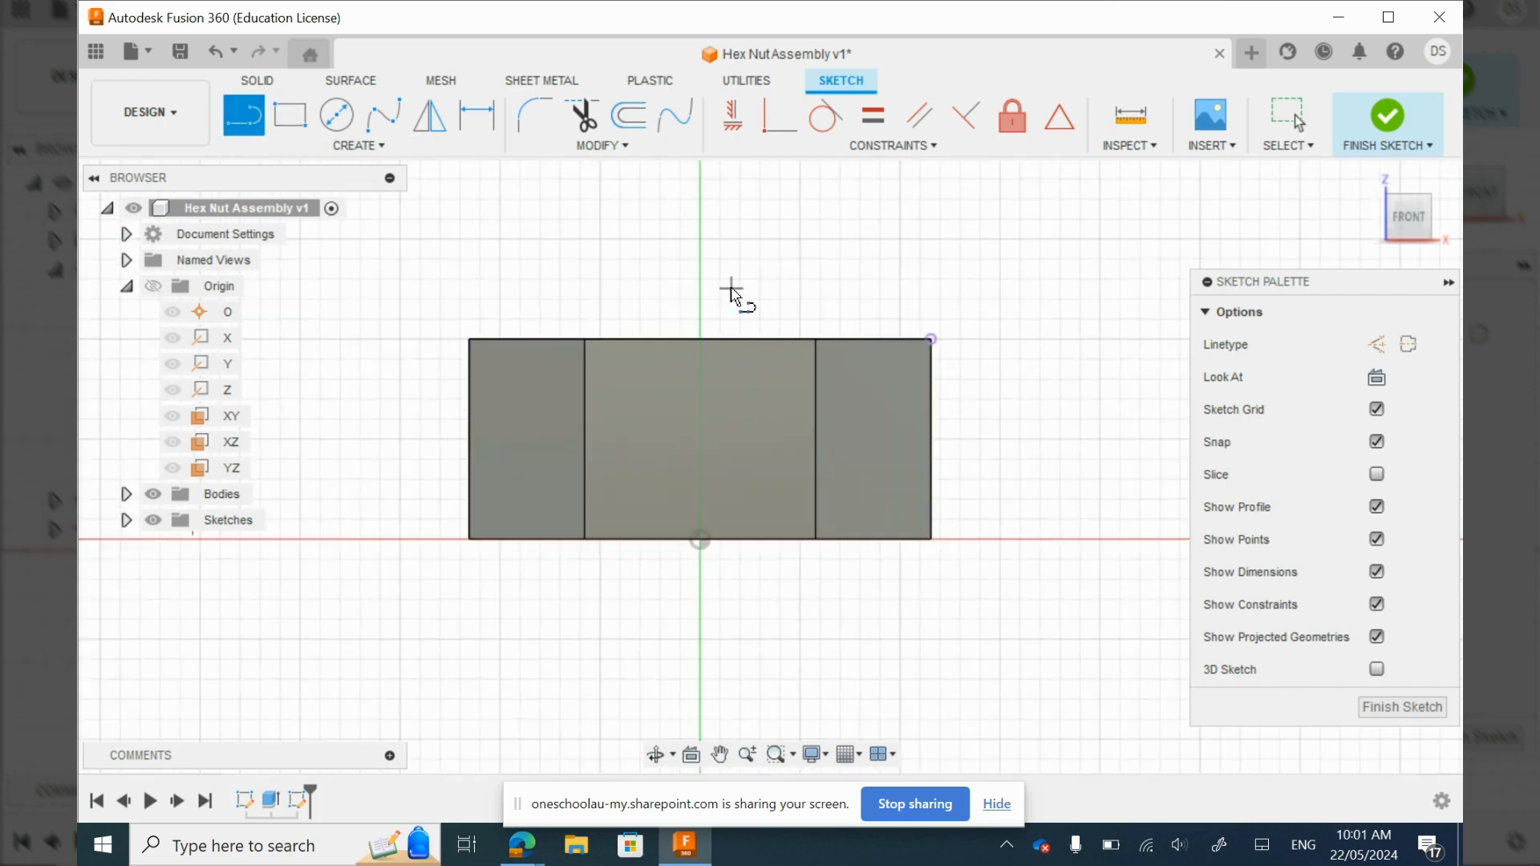
left_click(929, 341)
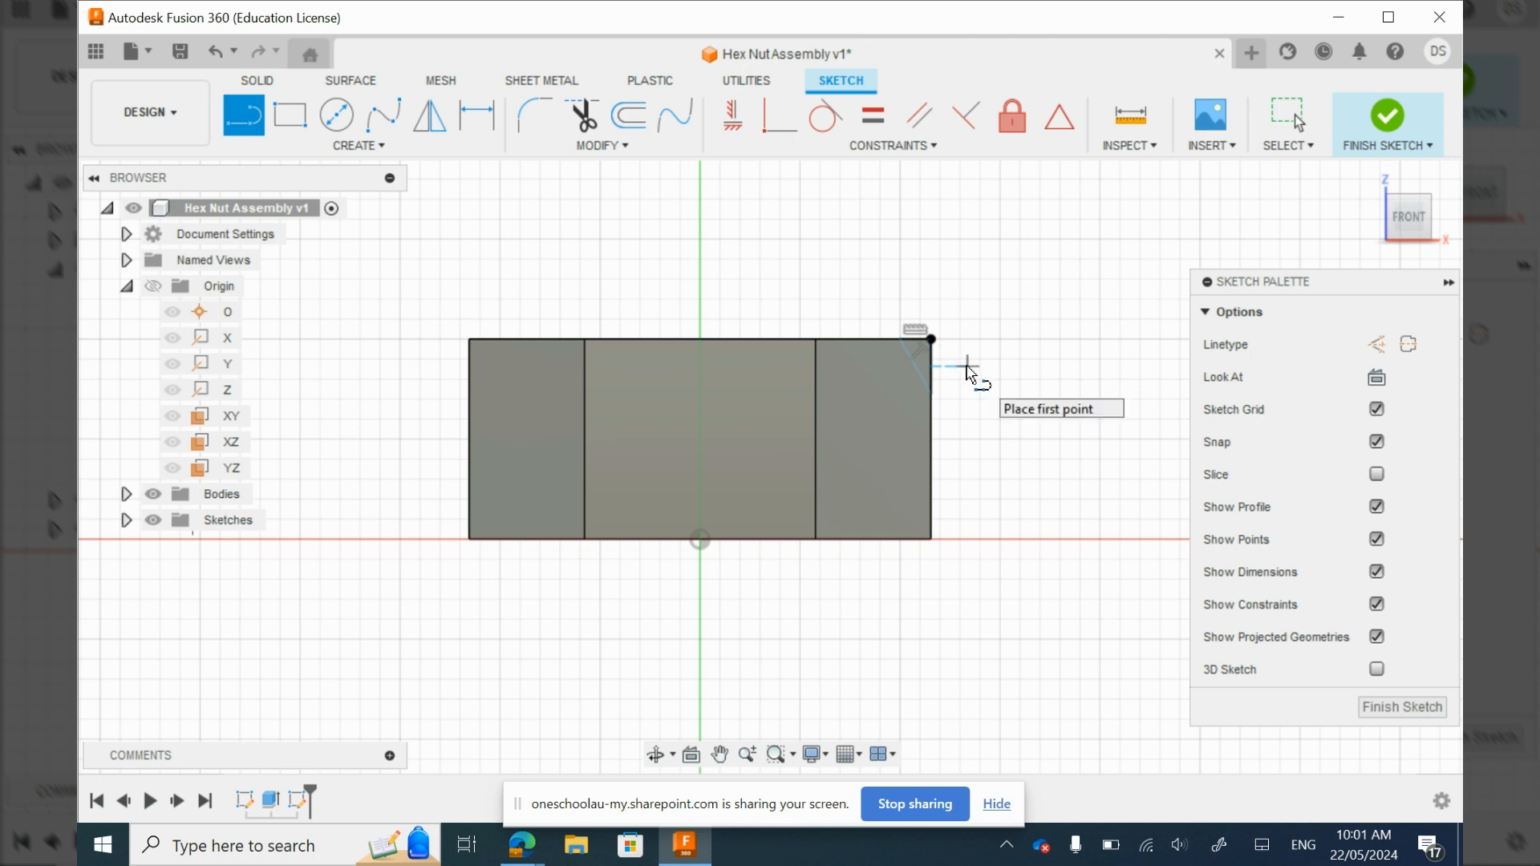
Step: Dimension the triangle's horizontal top edge to 2 mm
key("d")
left_click(918, 339)
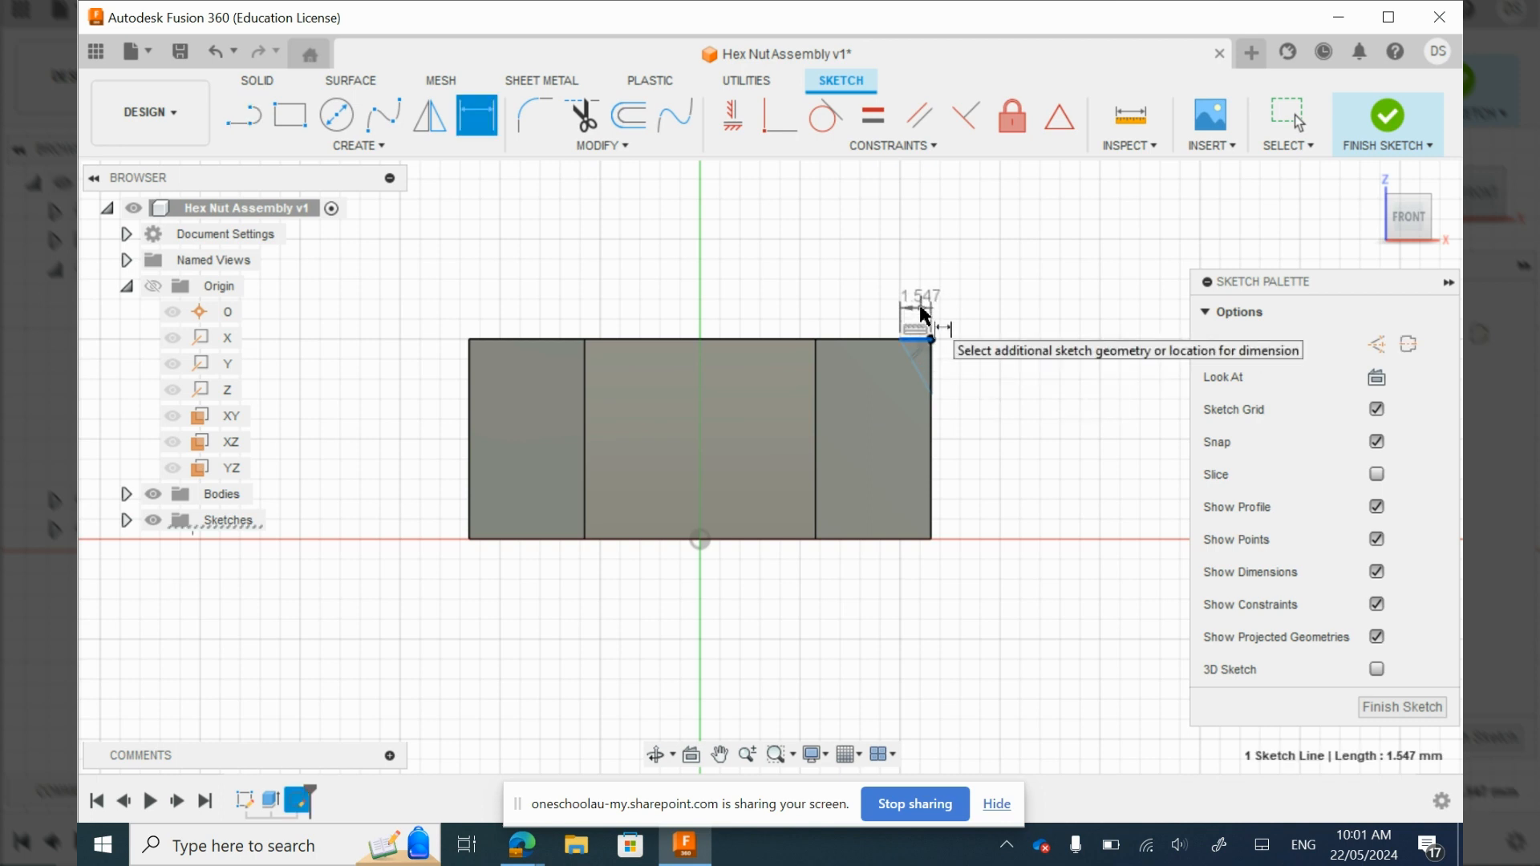
key("1")
left_click(922, 308)
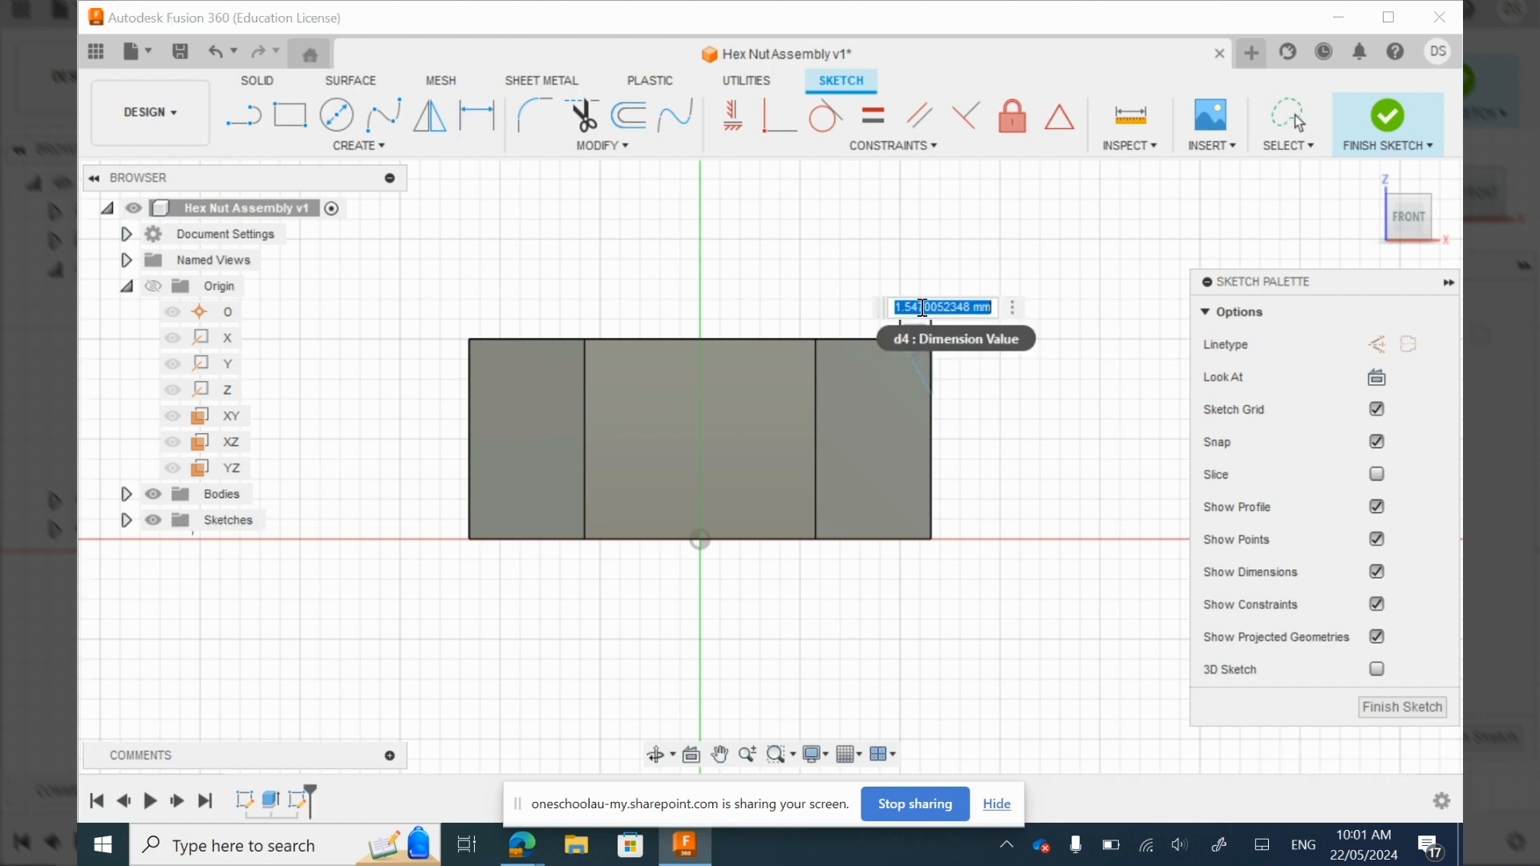
type("2")
key("Return")
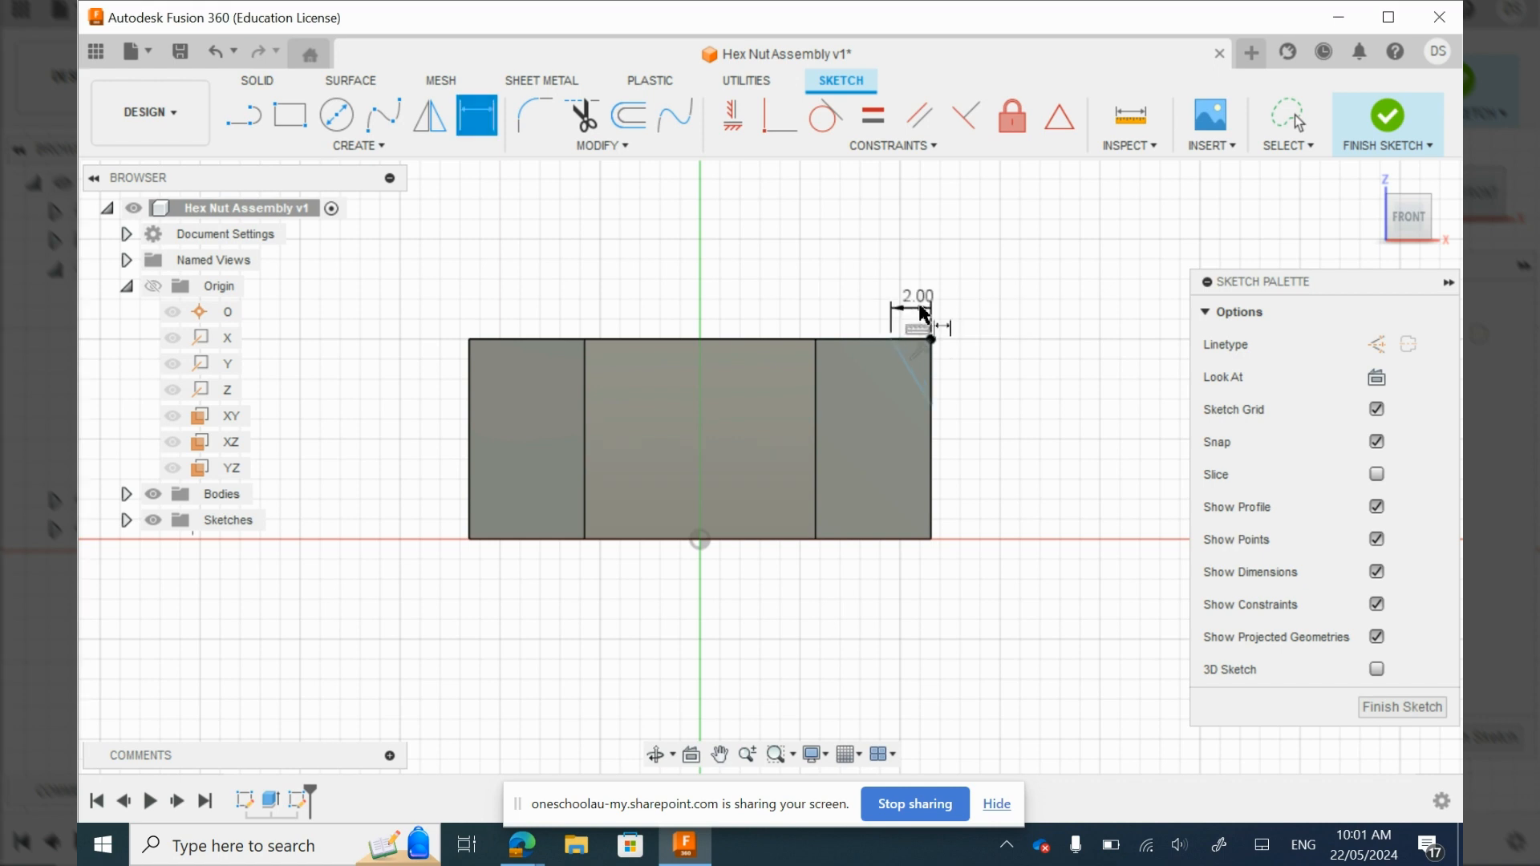
Step: Dimension the triangle's vertical edge to 1.5 mm and finish the sketch
left_click(931, 373)
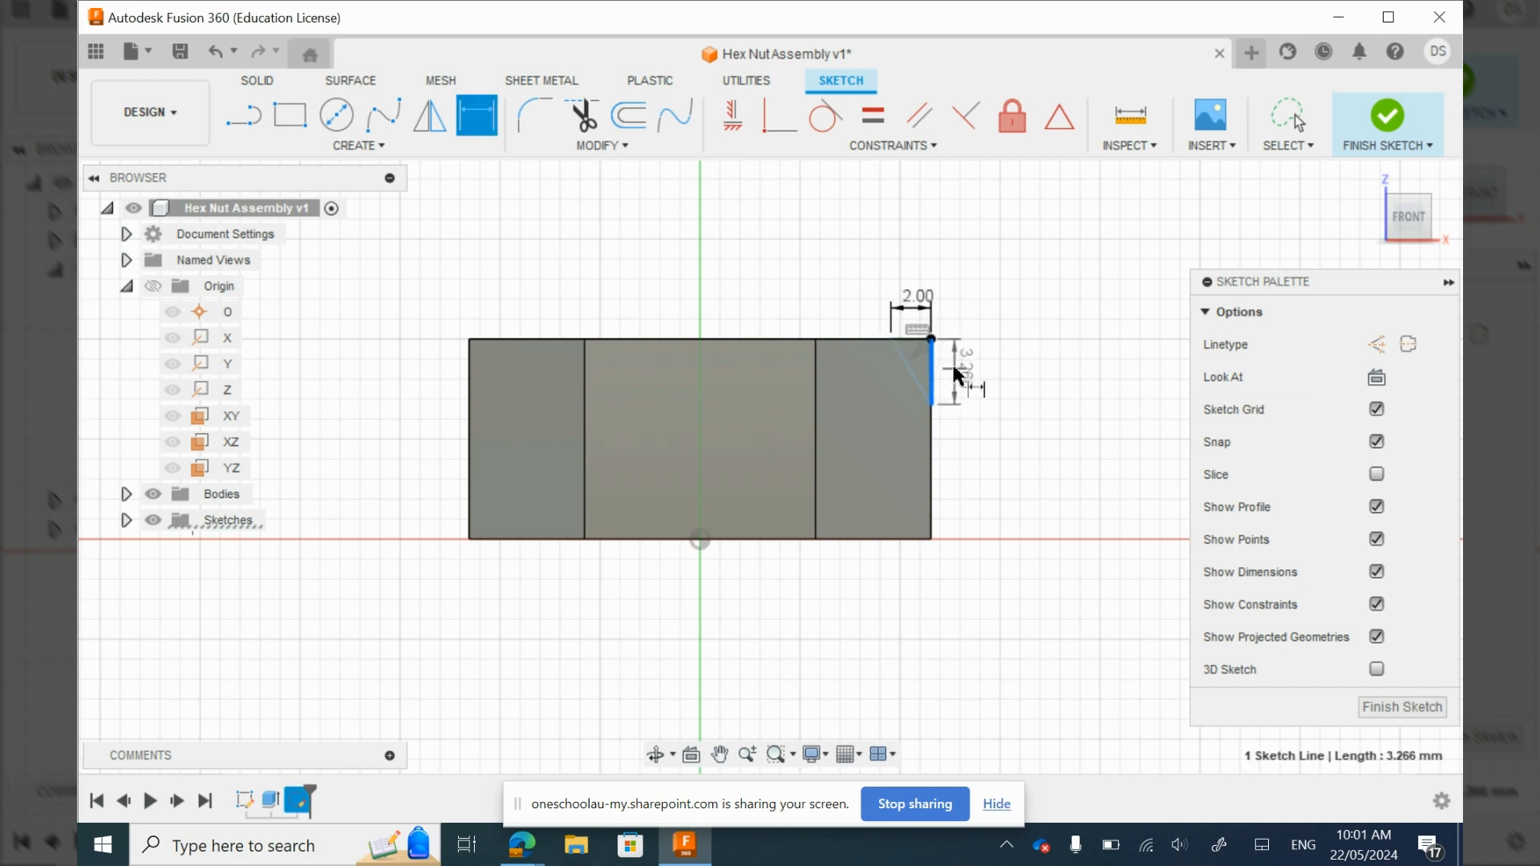
left_click(957, 367)
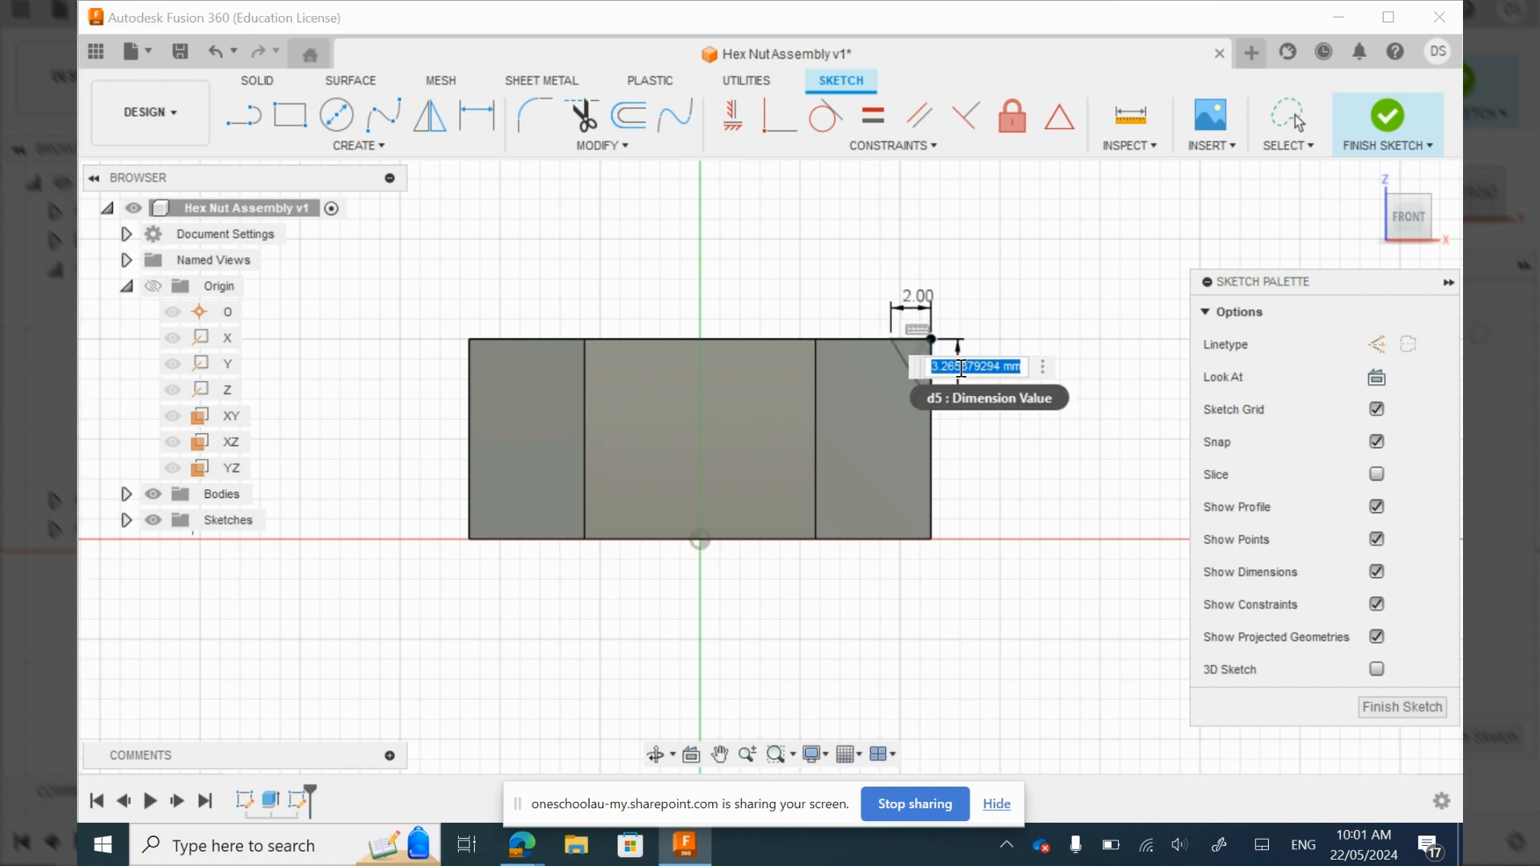
type("1.5")
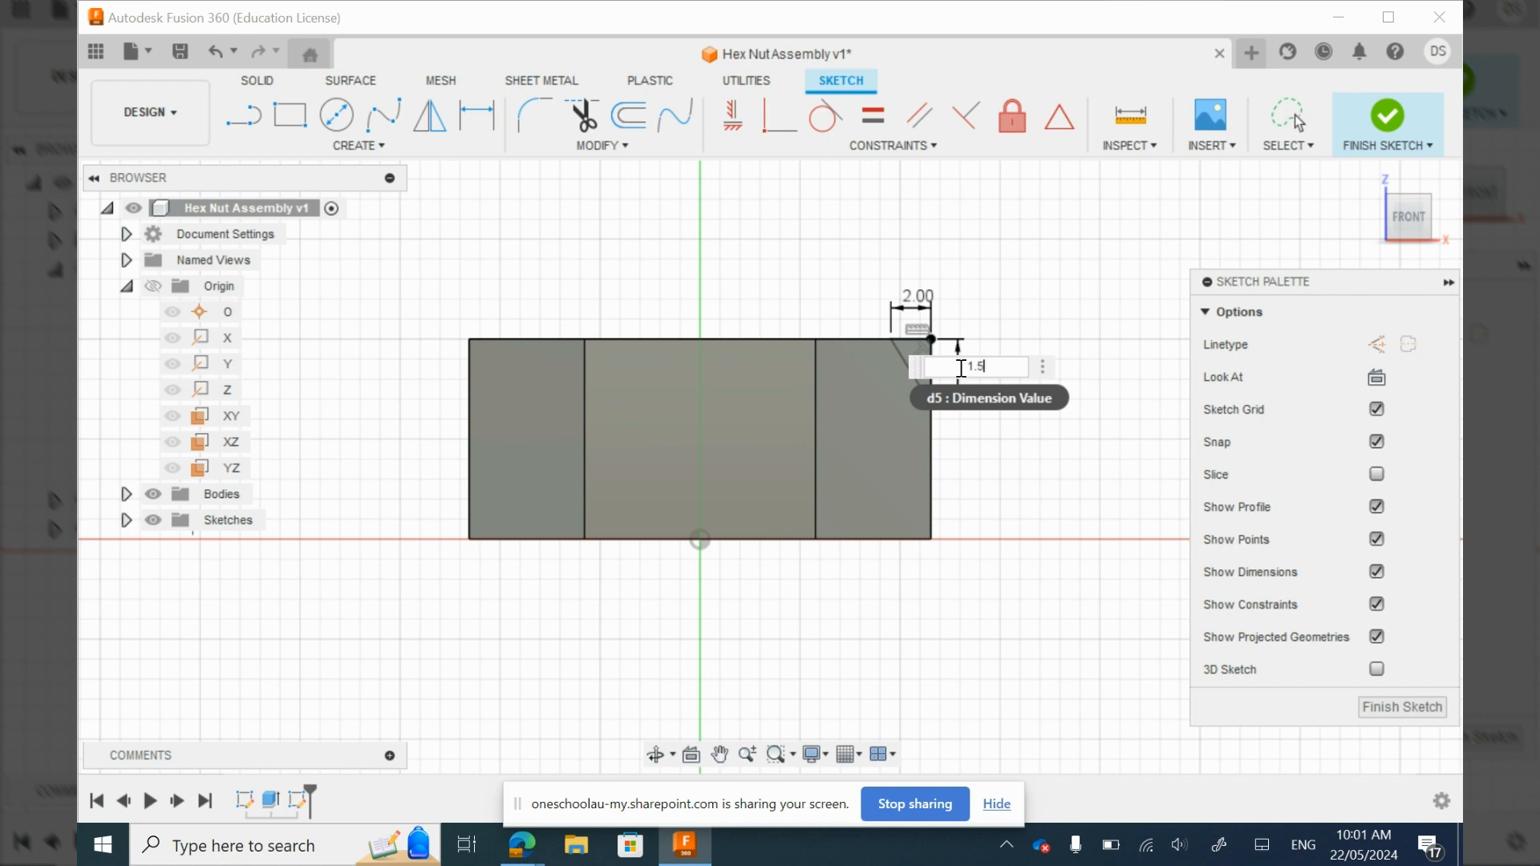
key("Return")
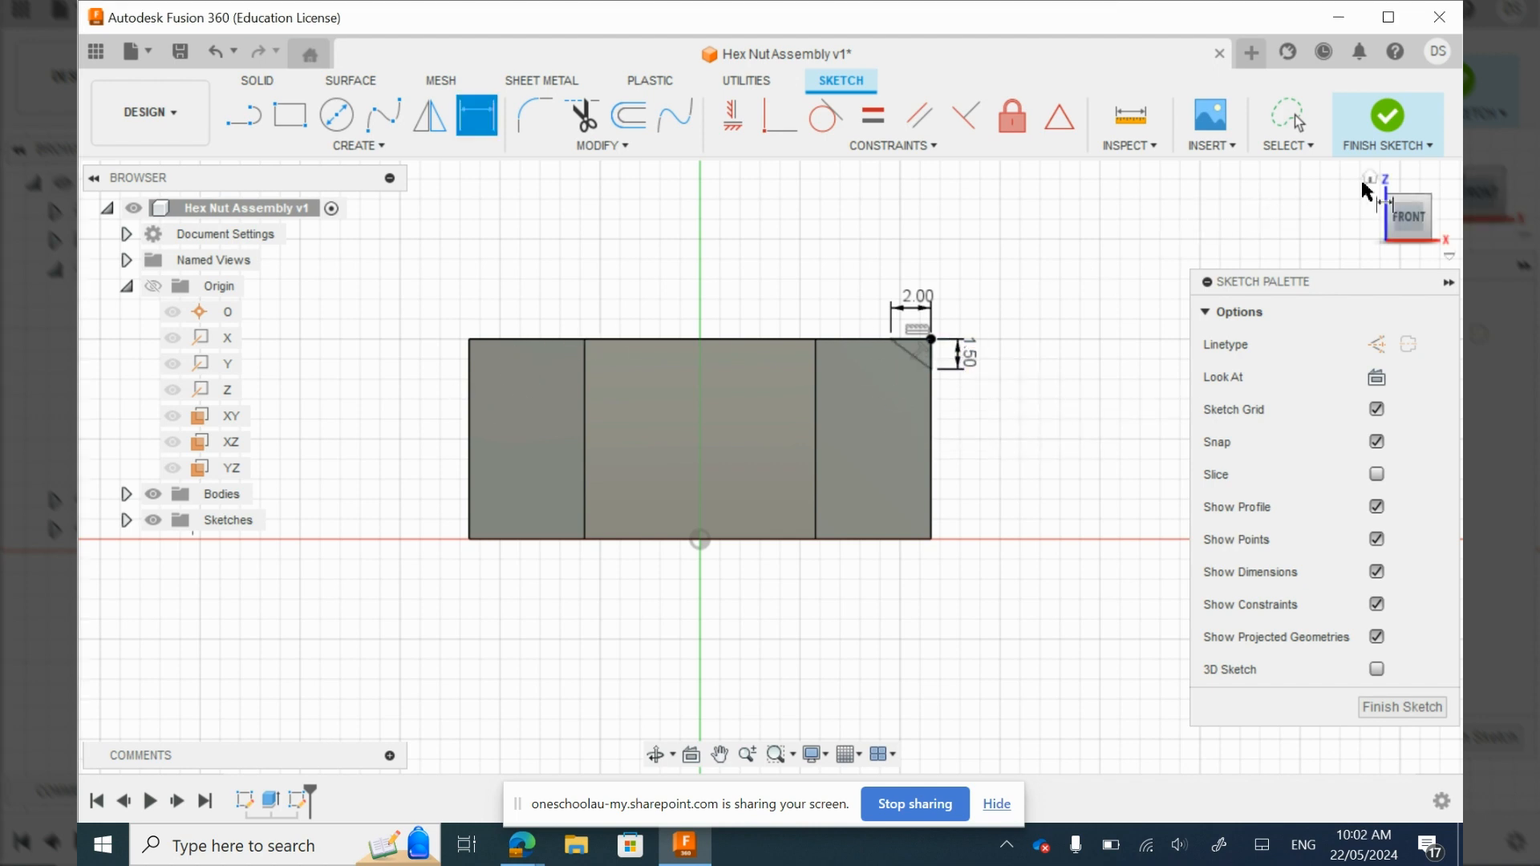
left_click(1387, 118)
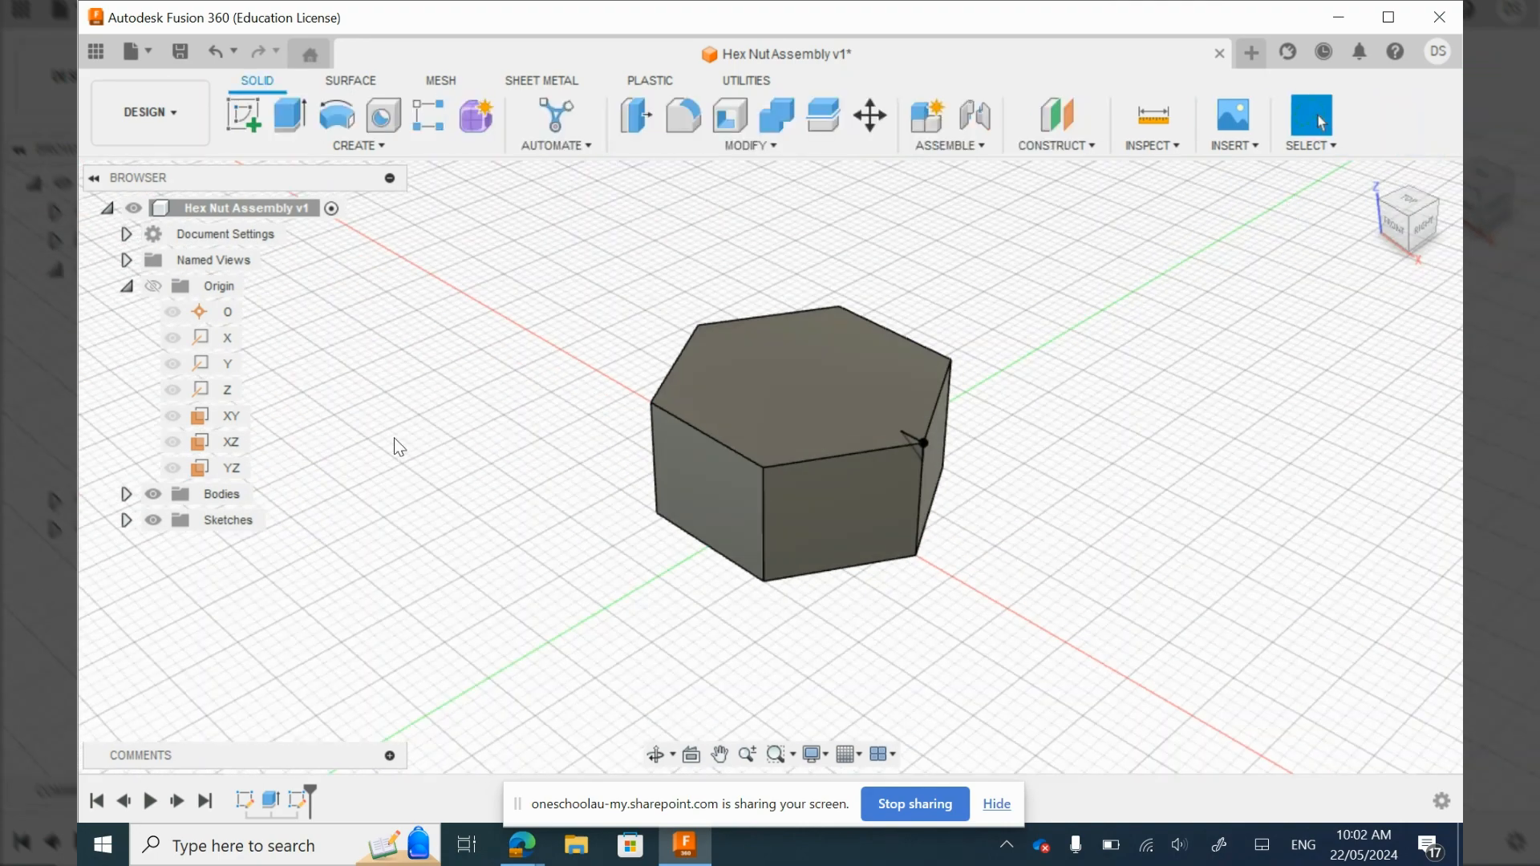
Step: Revolve the corner triangle profile, picked with the bodies temporarily hidden, as a Full cut around the Z axis
left_click(154, 494)
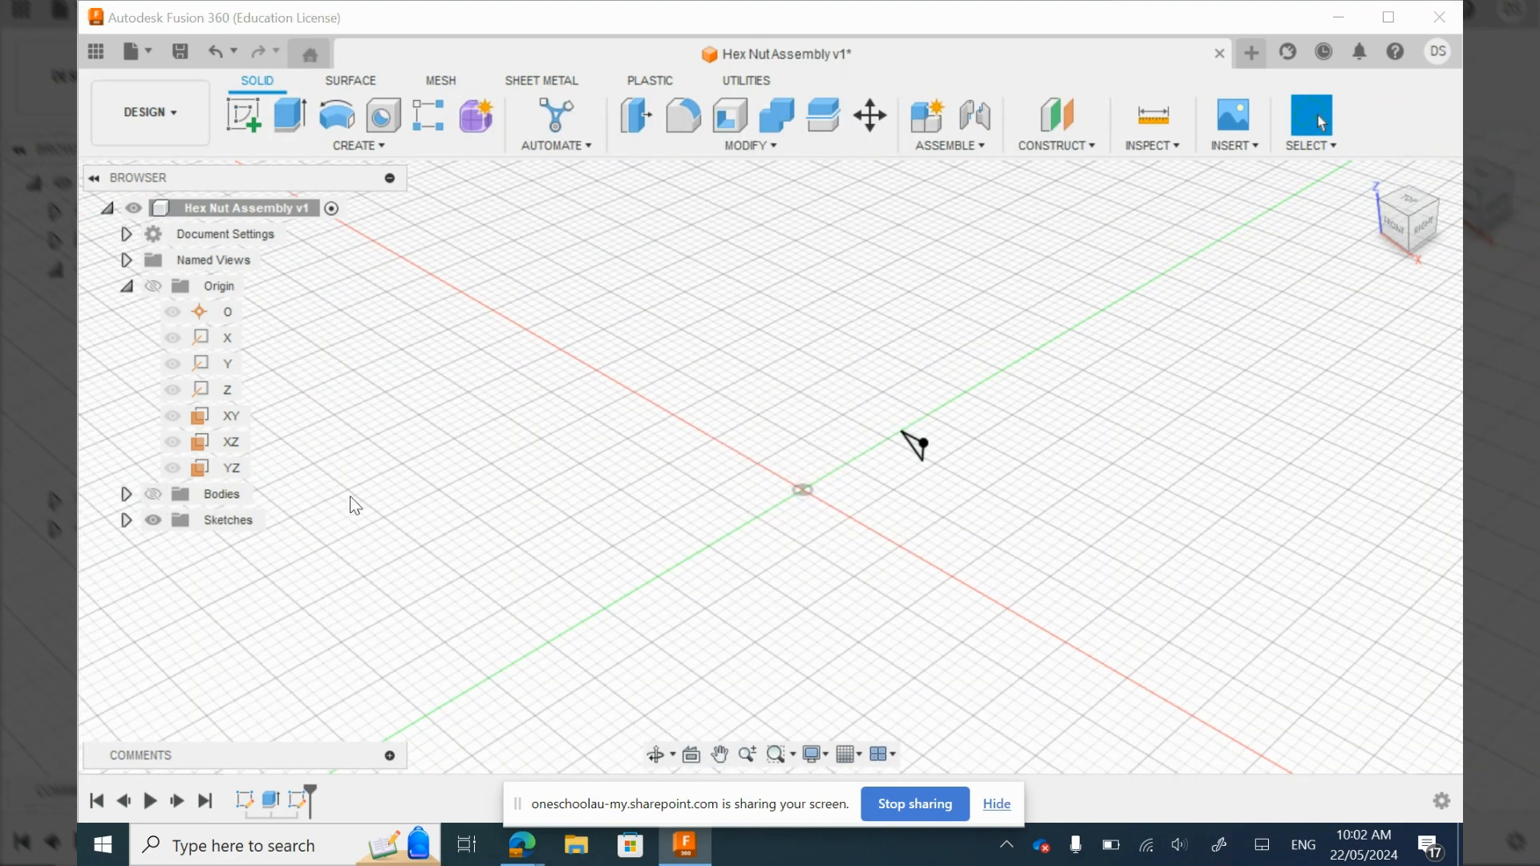
mouse_move(958, 450)
middle_mouse_down("shift")
mouse_move(865, 441)
mouse_move(880, 449)
middle_mouse_up("shift")
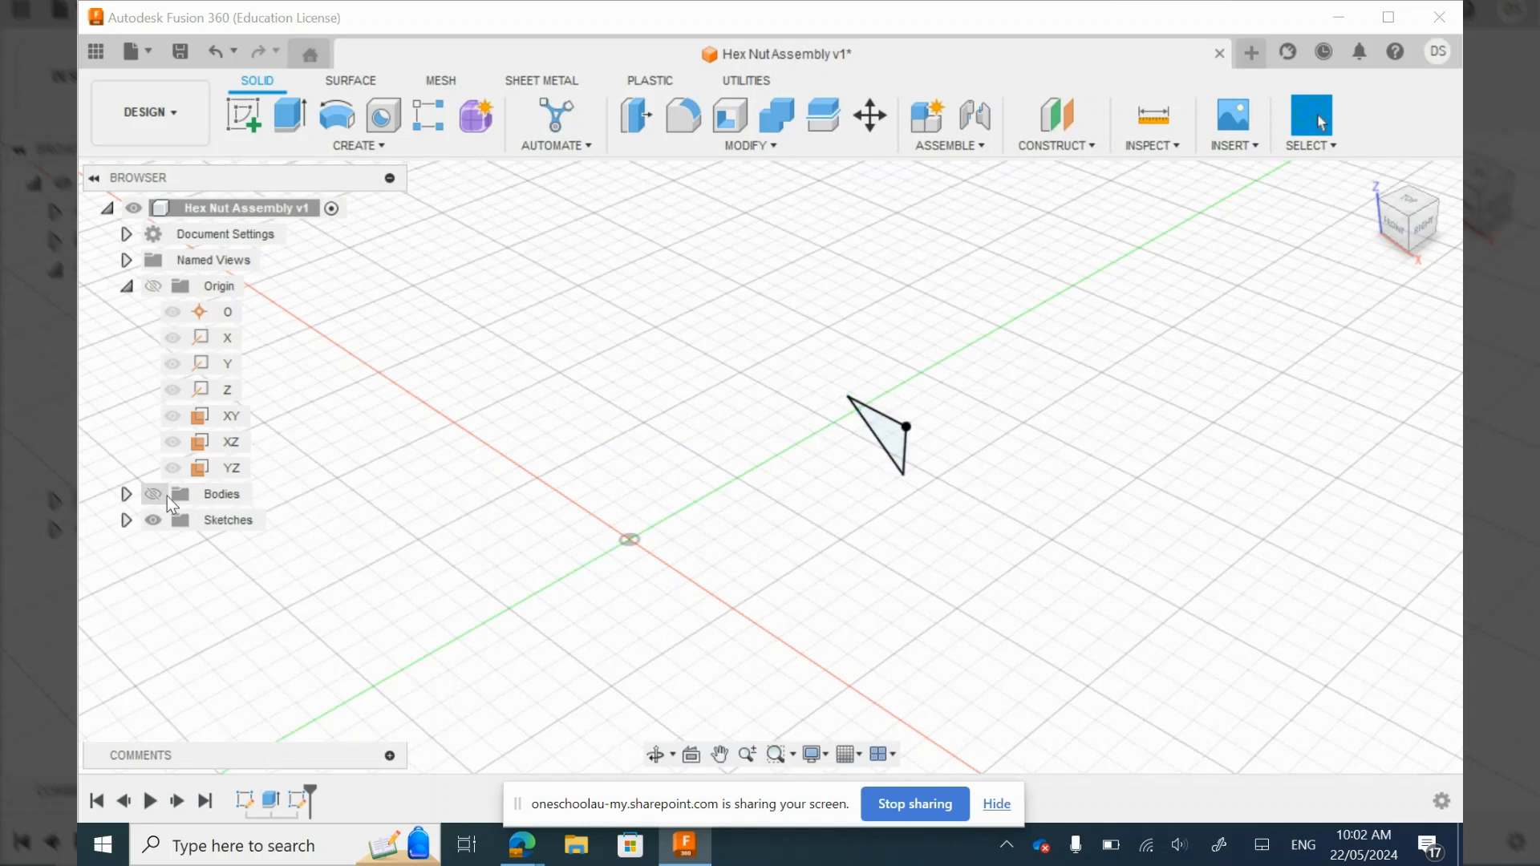
left_click(889, 438)
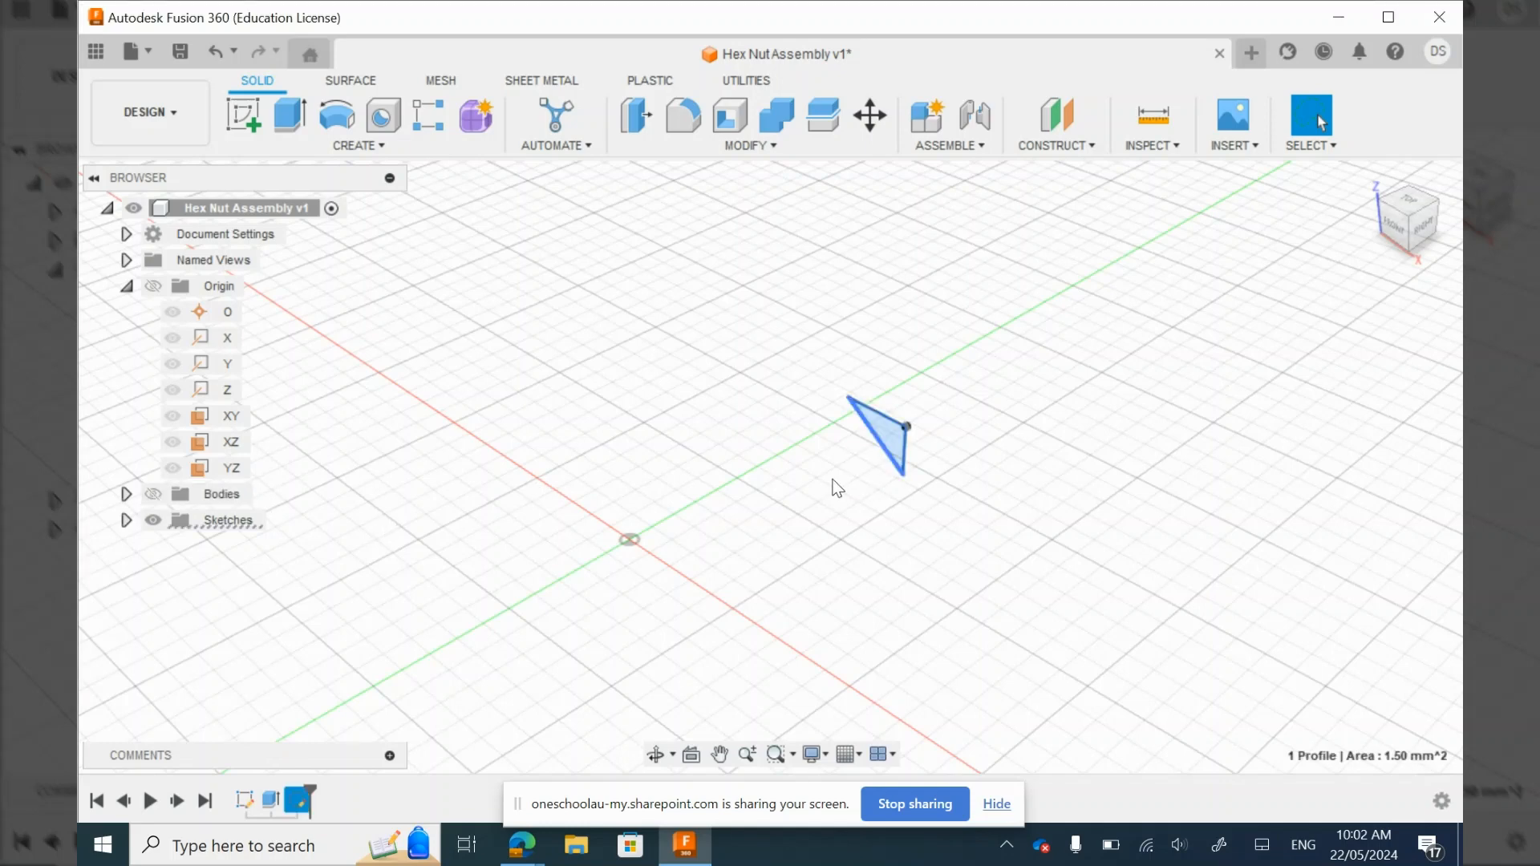
left_click(153, 492)
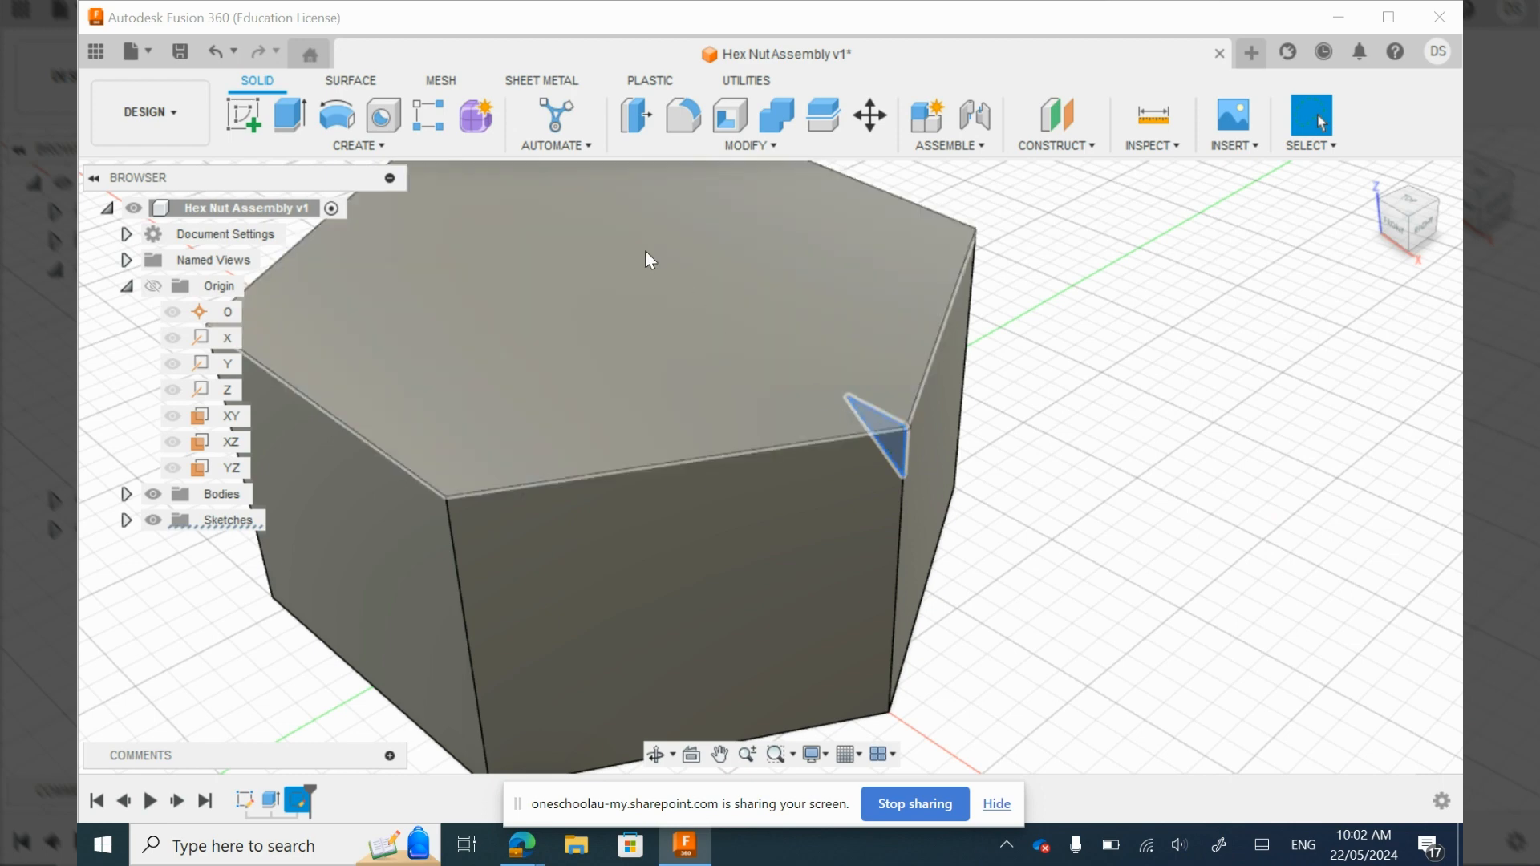
left_click(330, 121)
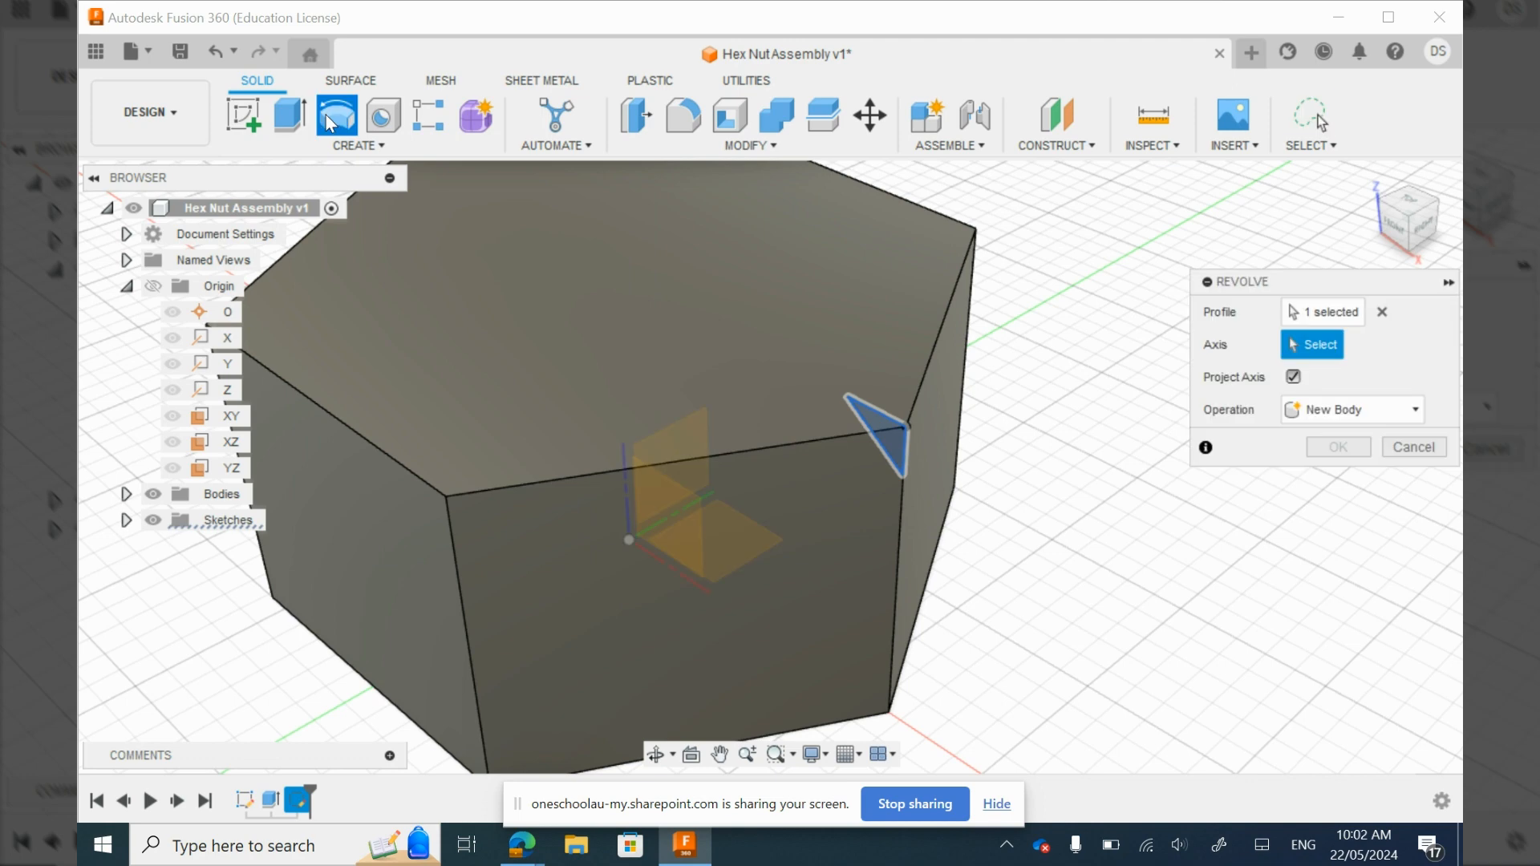
left_click(627, 507)
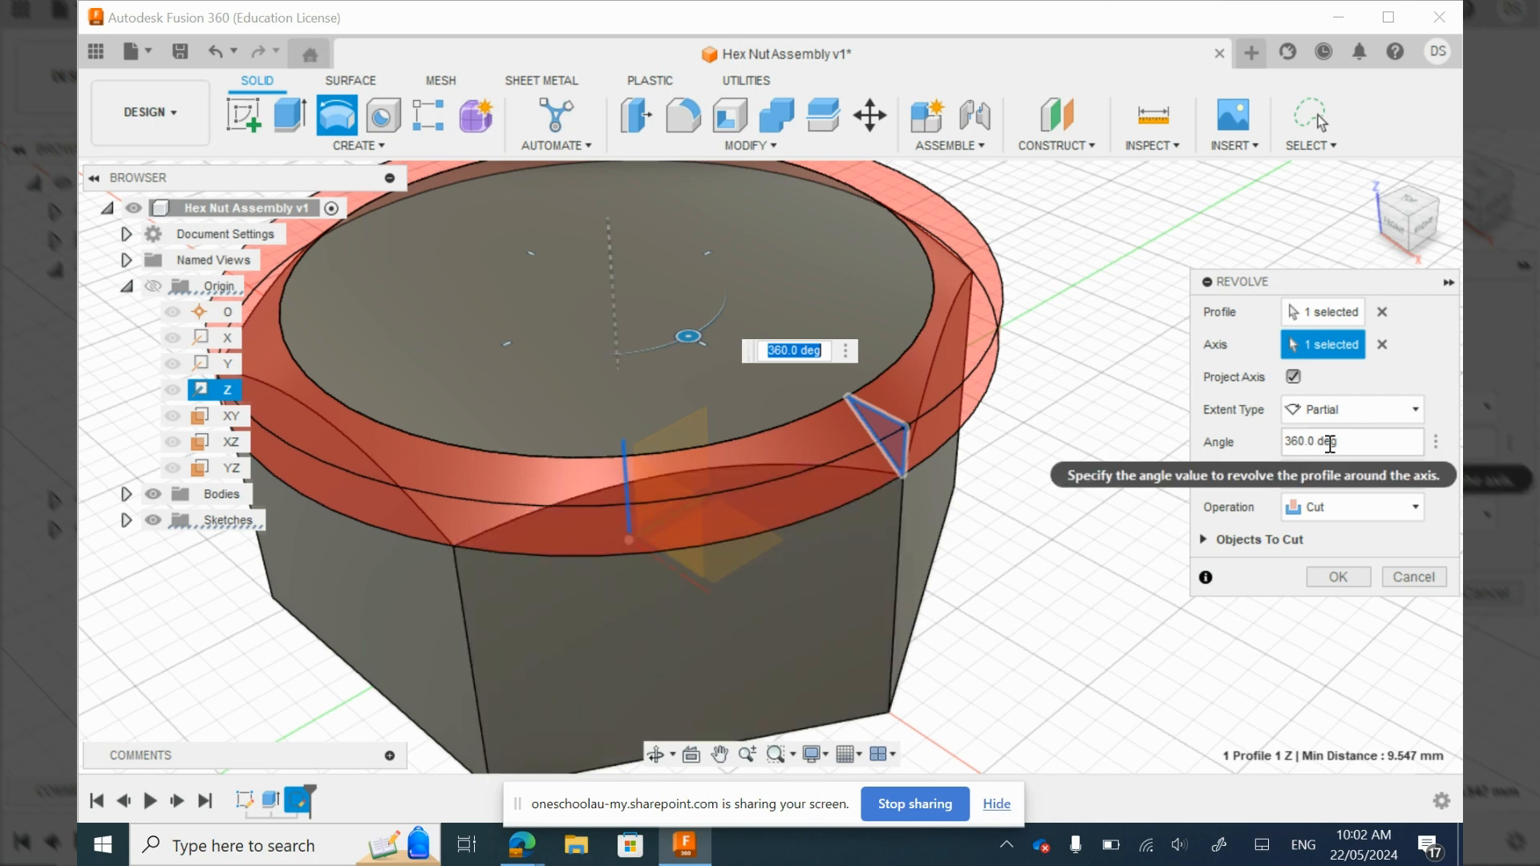
left_click(1356, 417)
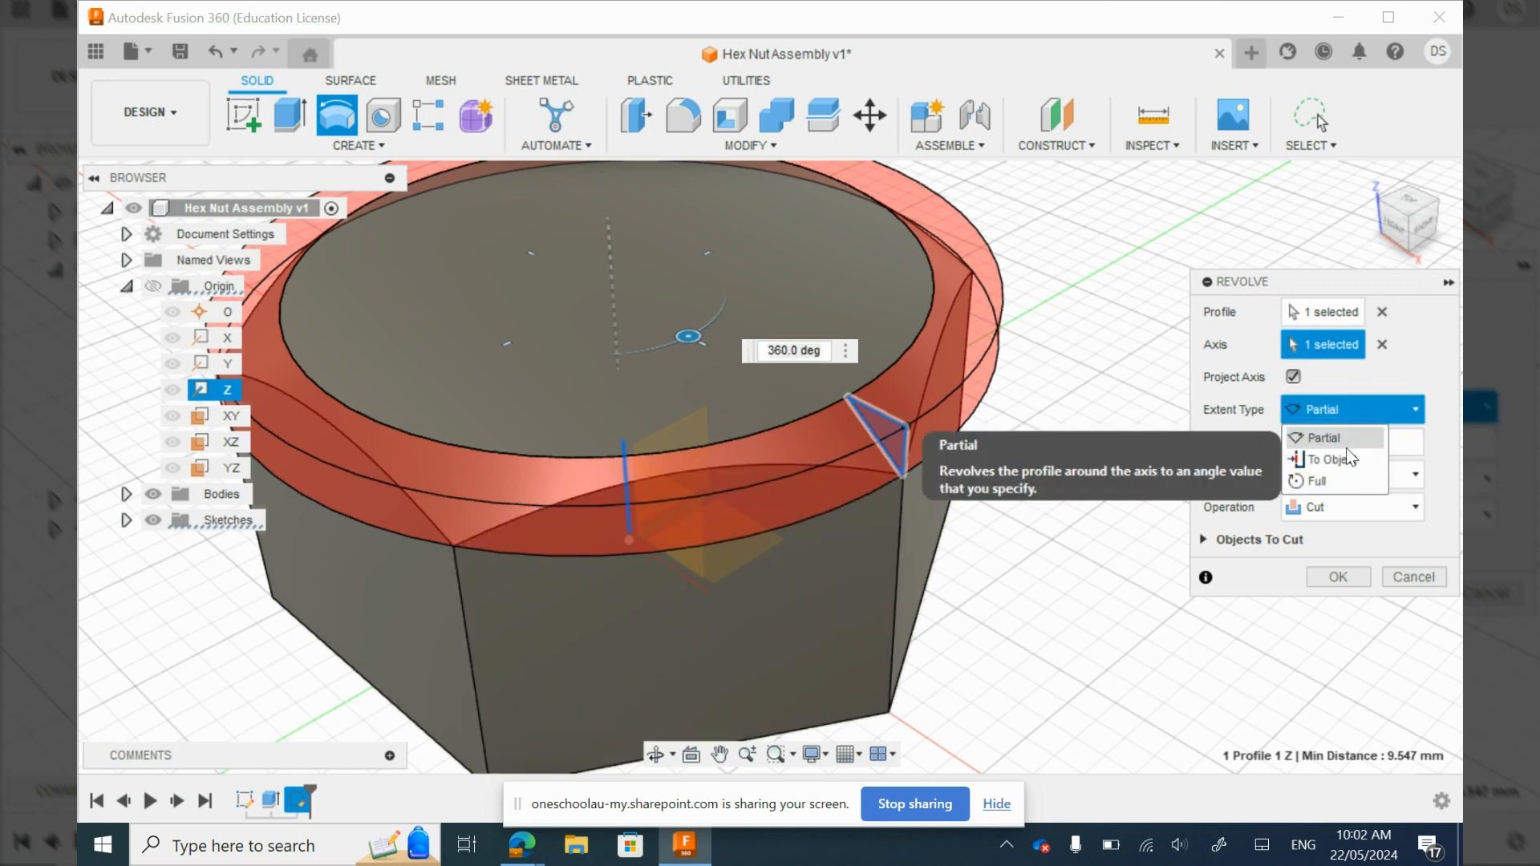
left_click(1338, 479)
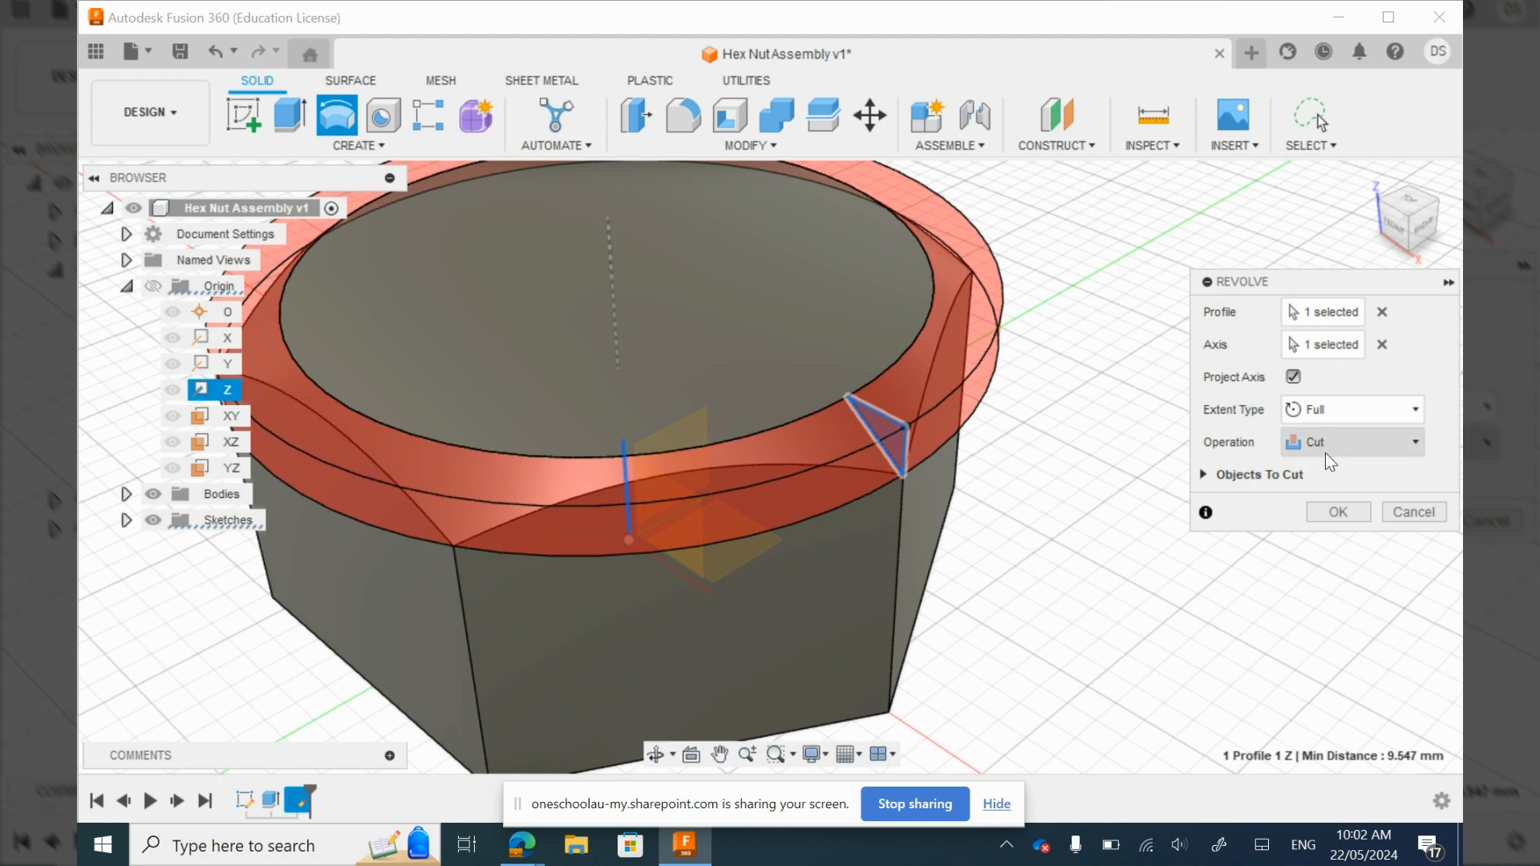
left_click(1337, 514)
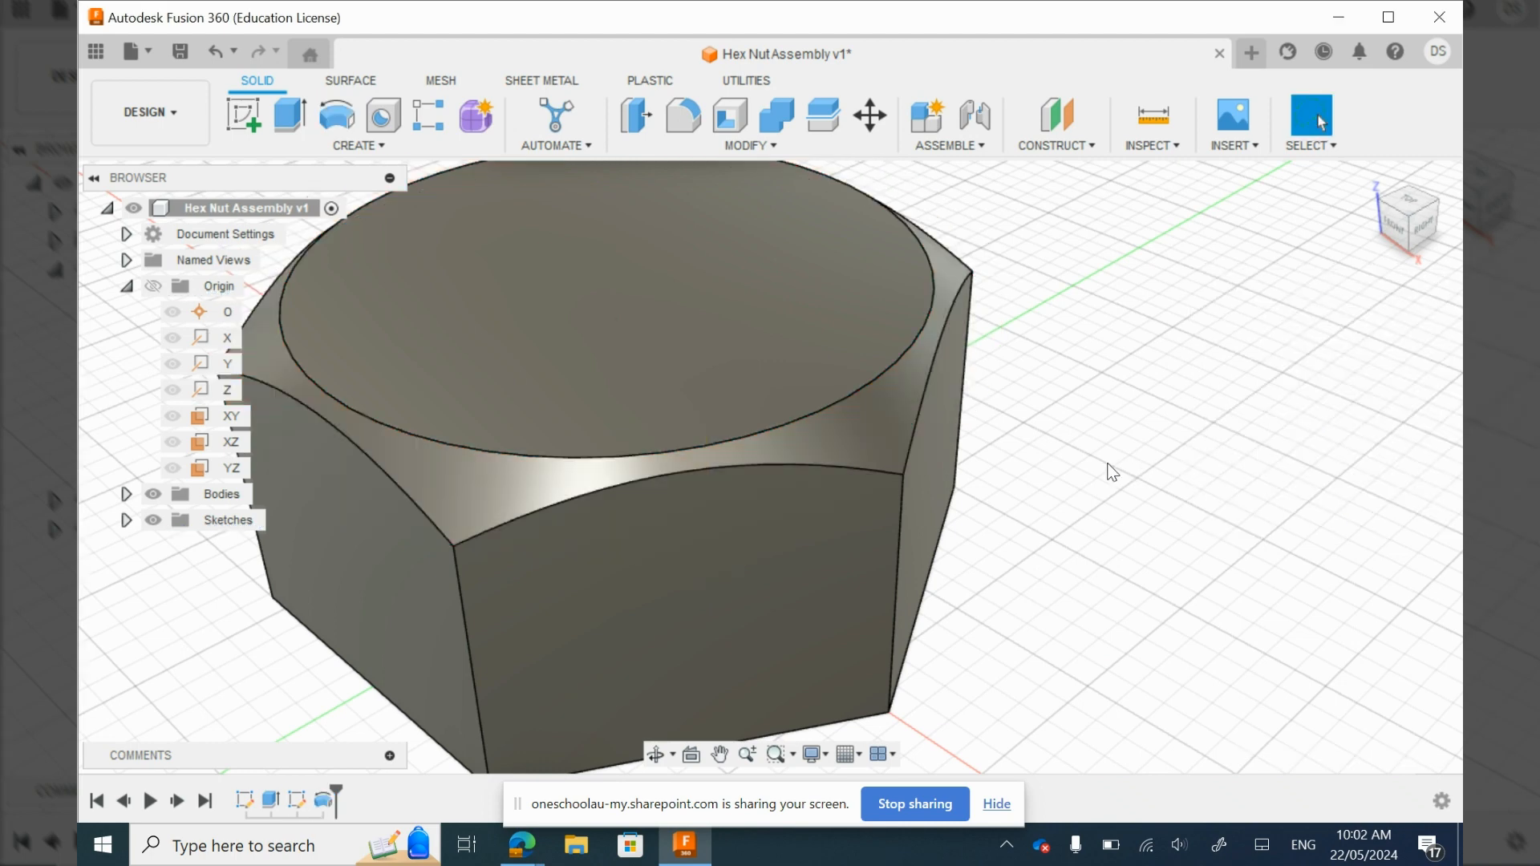
Step: Place a hole at the centre of the nut's circular top face with its extents set to All
scroll(1024, 433, "down", 5)
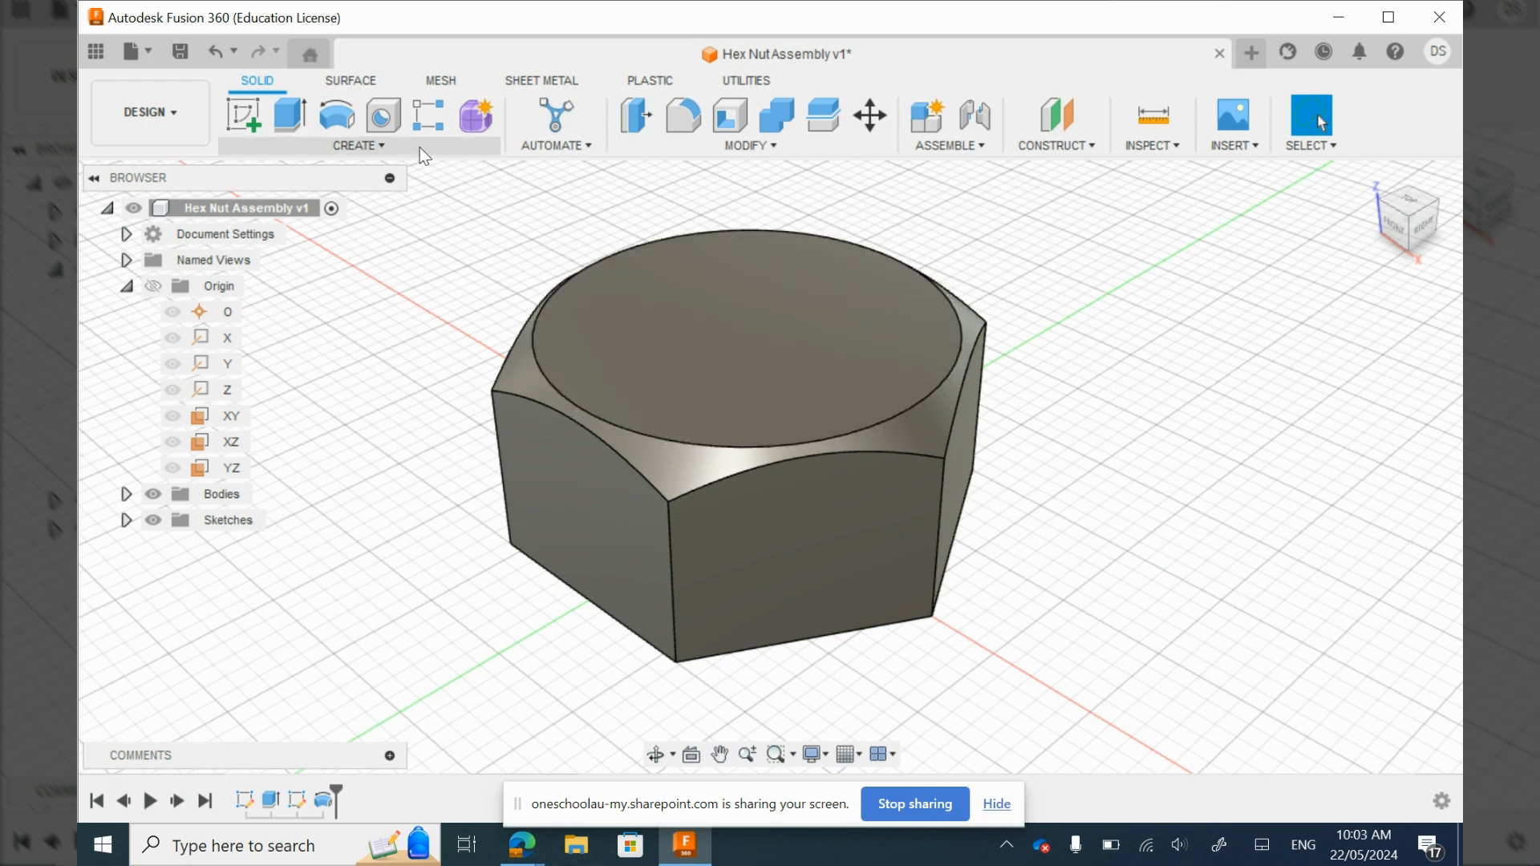
left_click(696, 314)
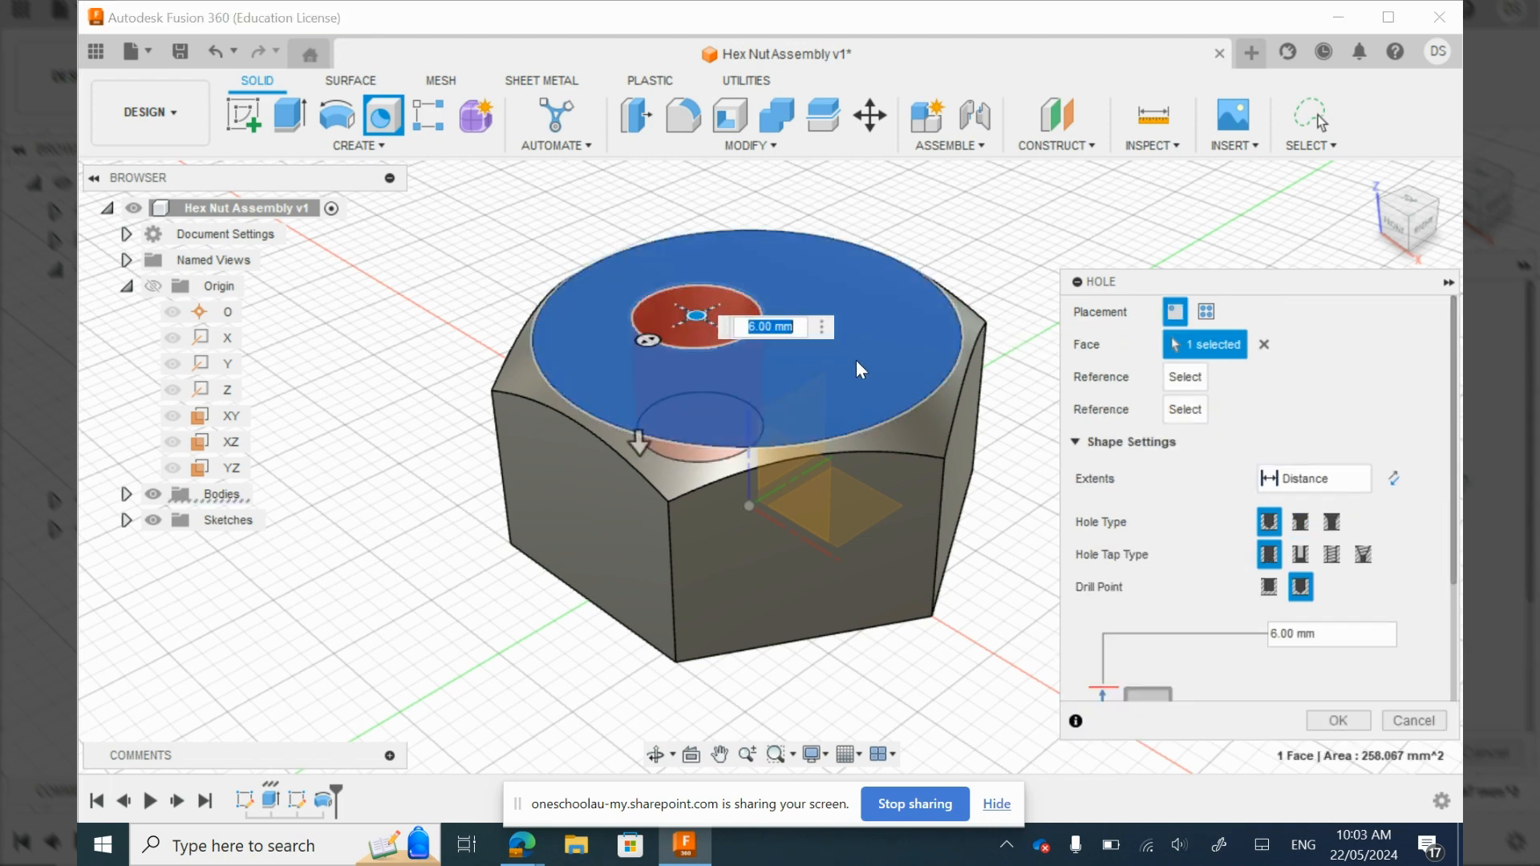
left_click_drag(698, 321, 748, 325)
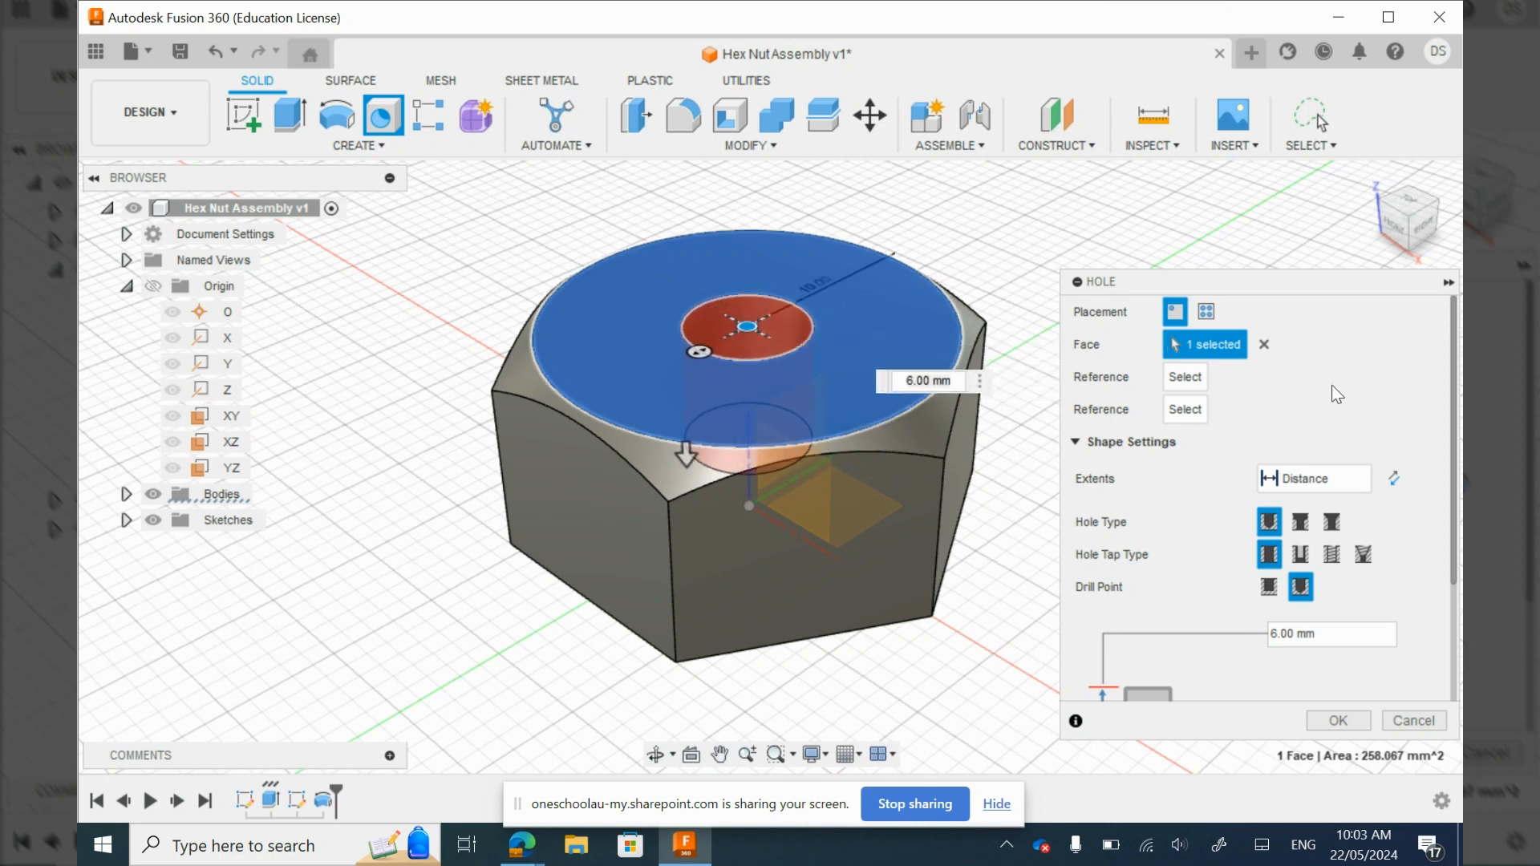
scroll(1334, 389, "down", 3)
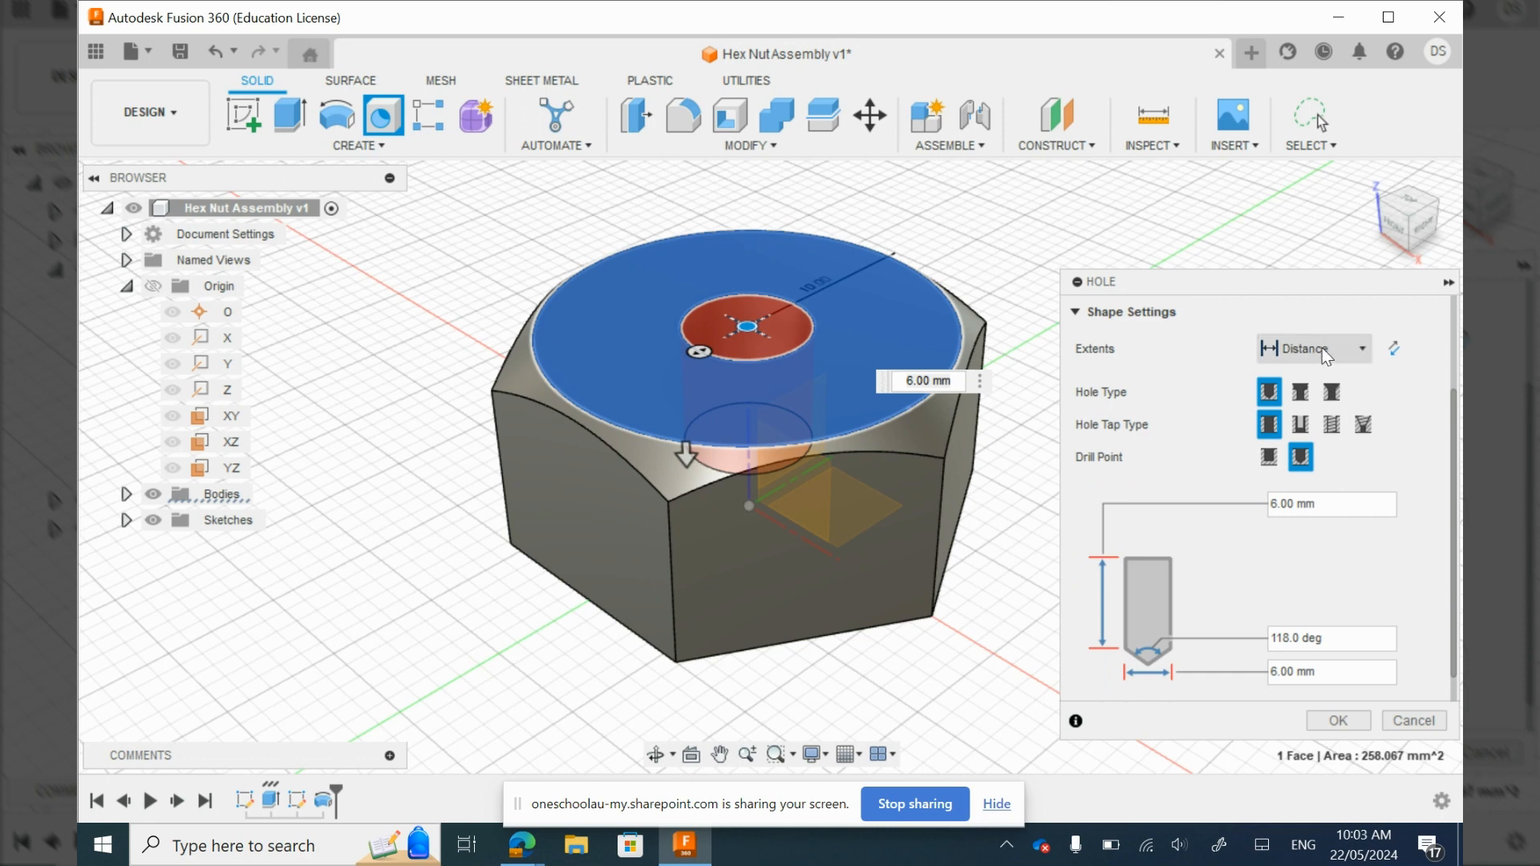
left_click(1322, 348)
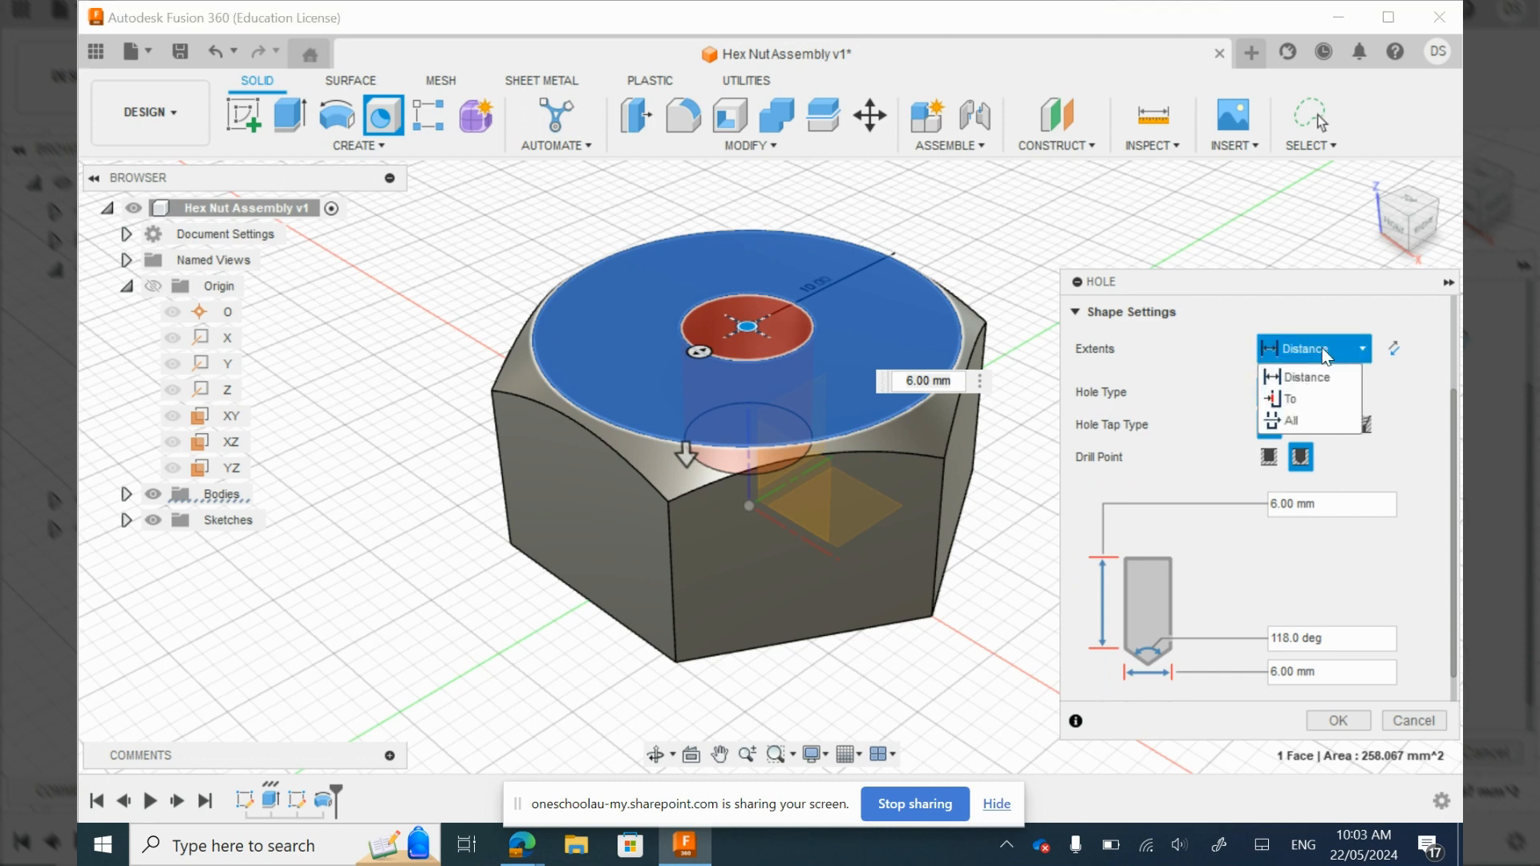
left_click(1305, 417)
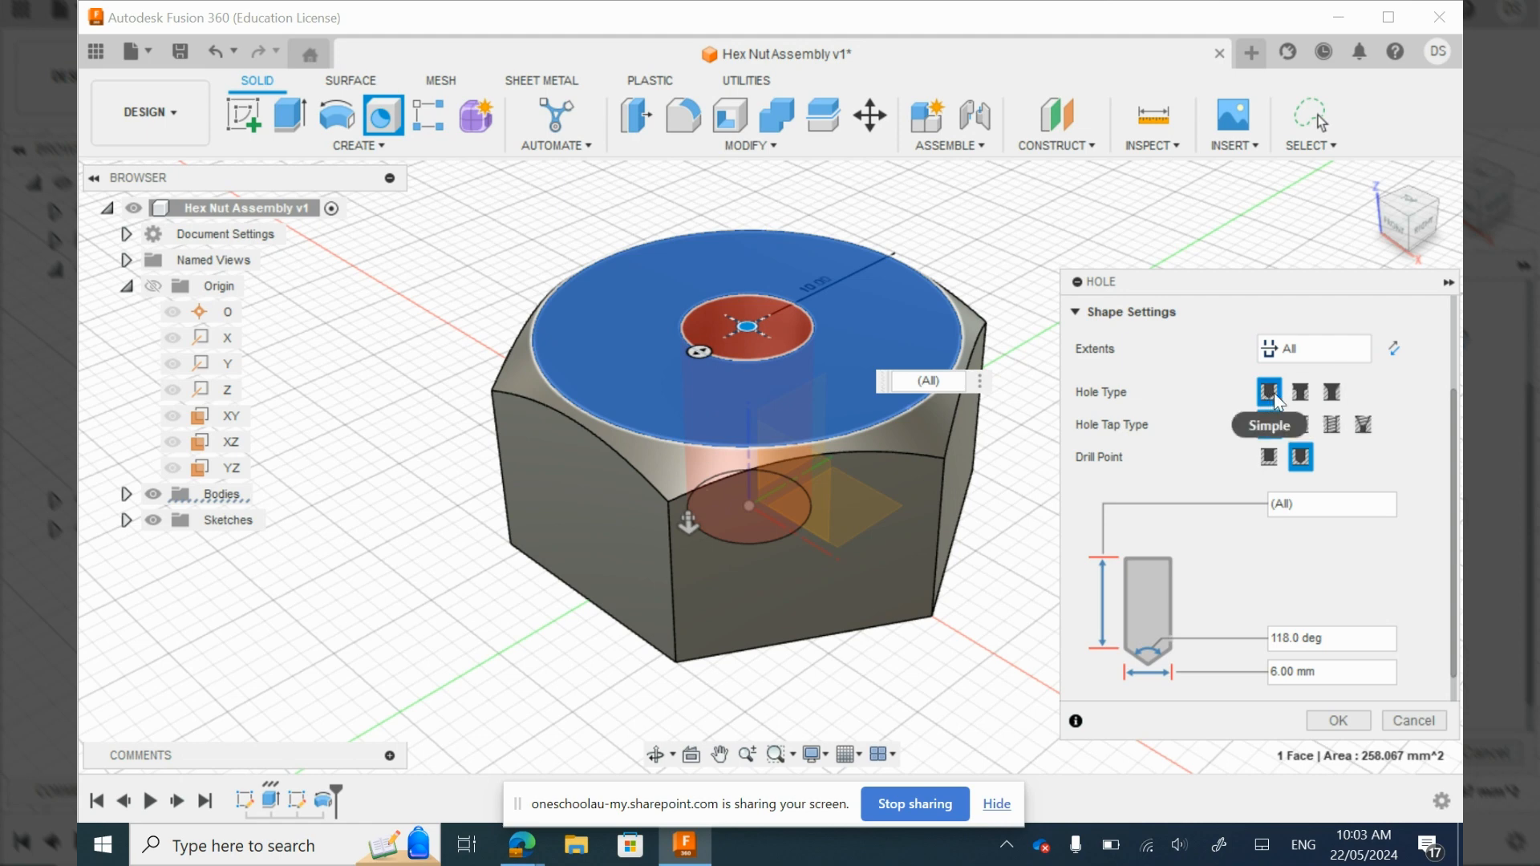
Step: Make the hole a countersunk, tapped hole with a flat drill point
left_click(1333, 393)
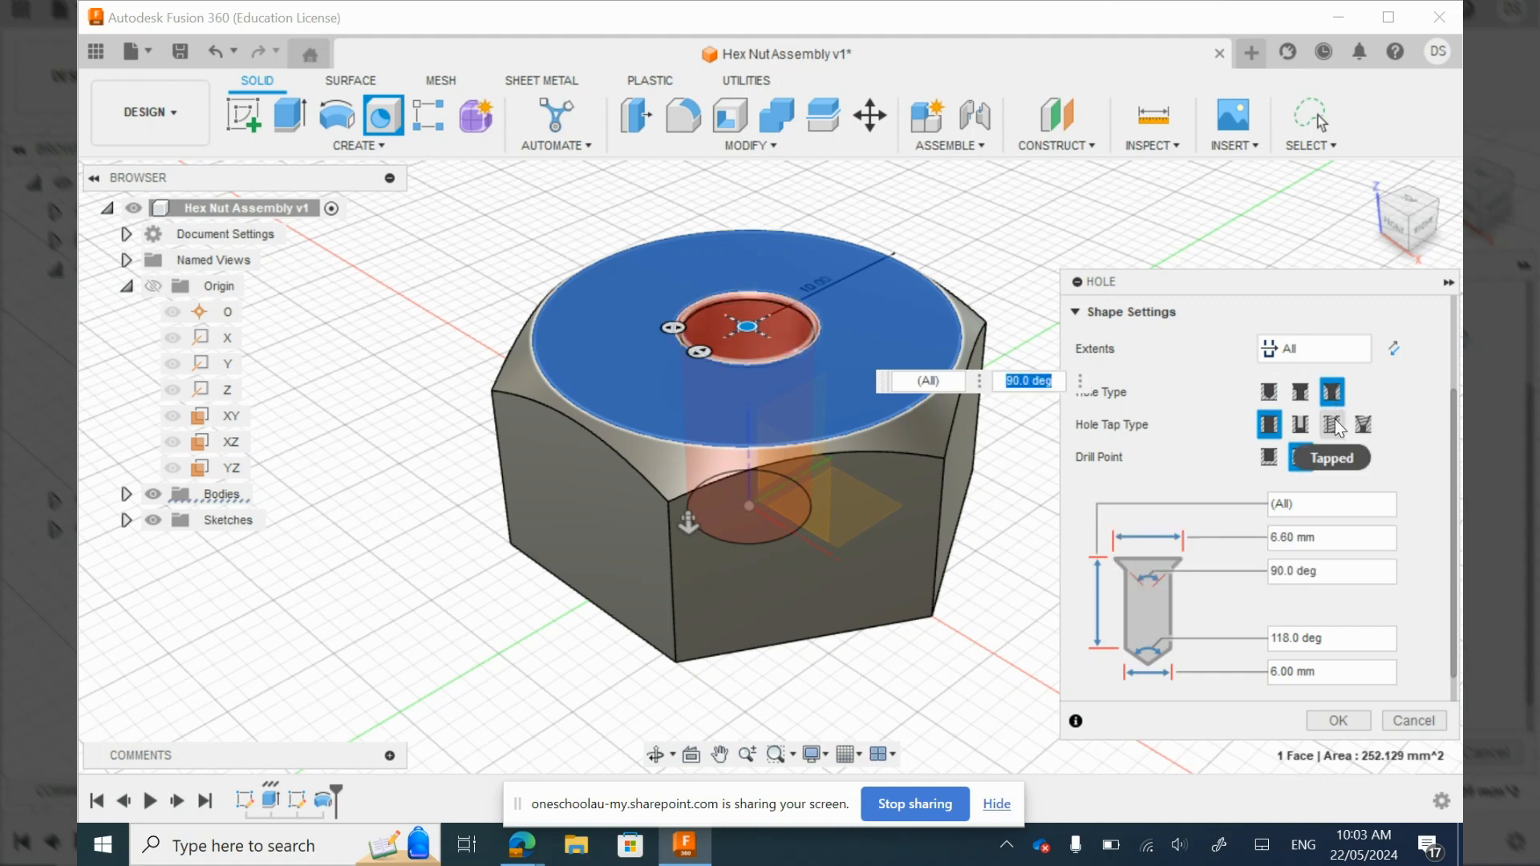
left_click(1334, 425)
scroll(1404, 377, "down", 1)
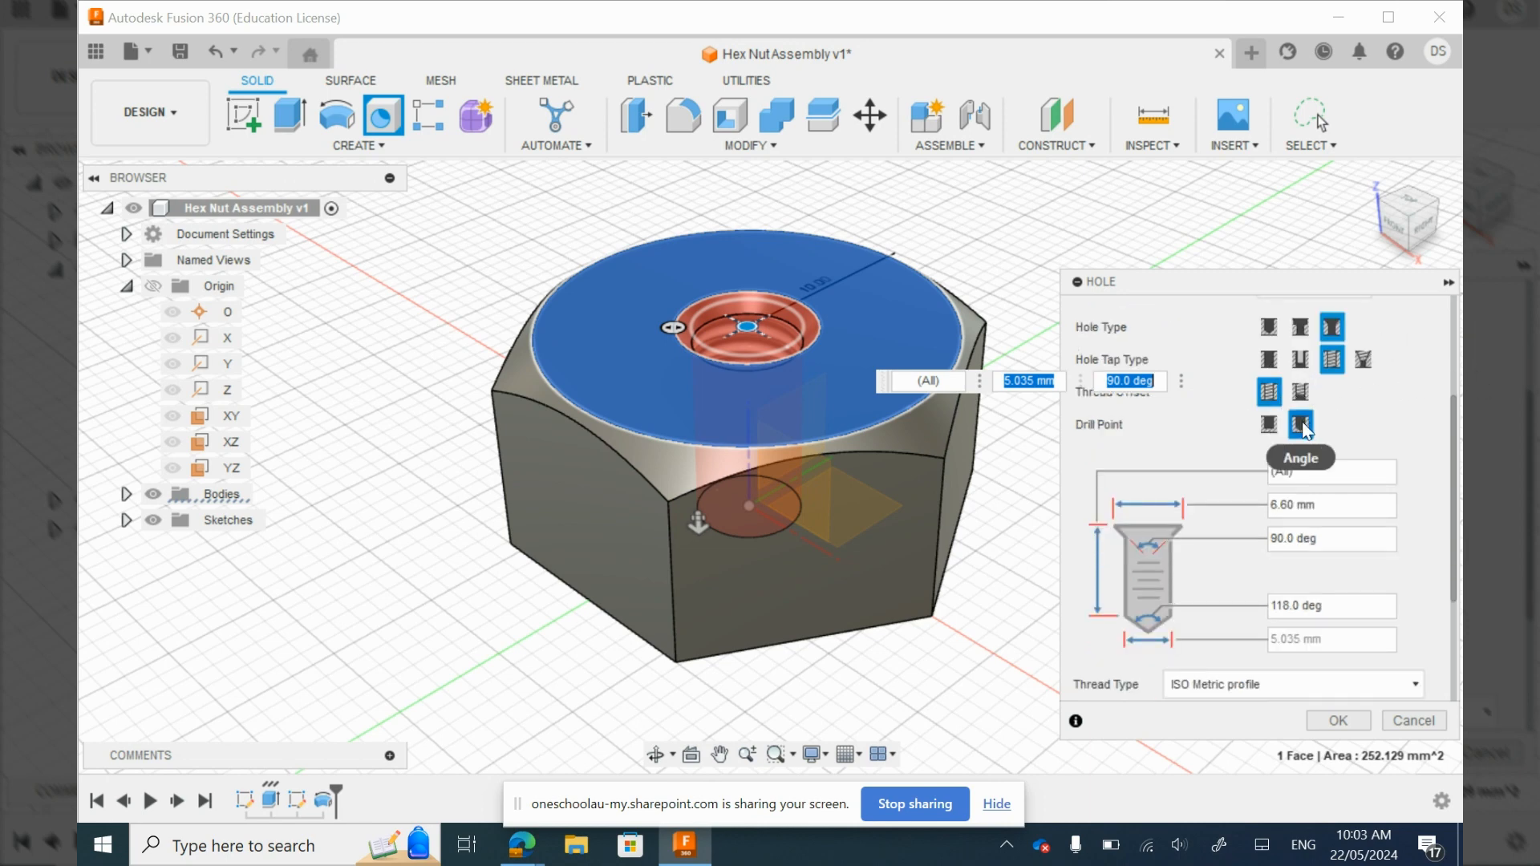
left_click(1266, 426)
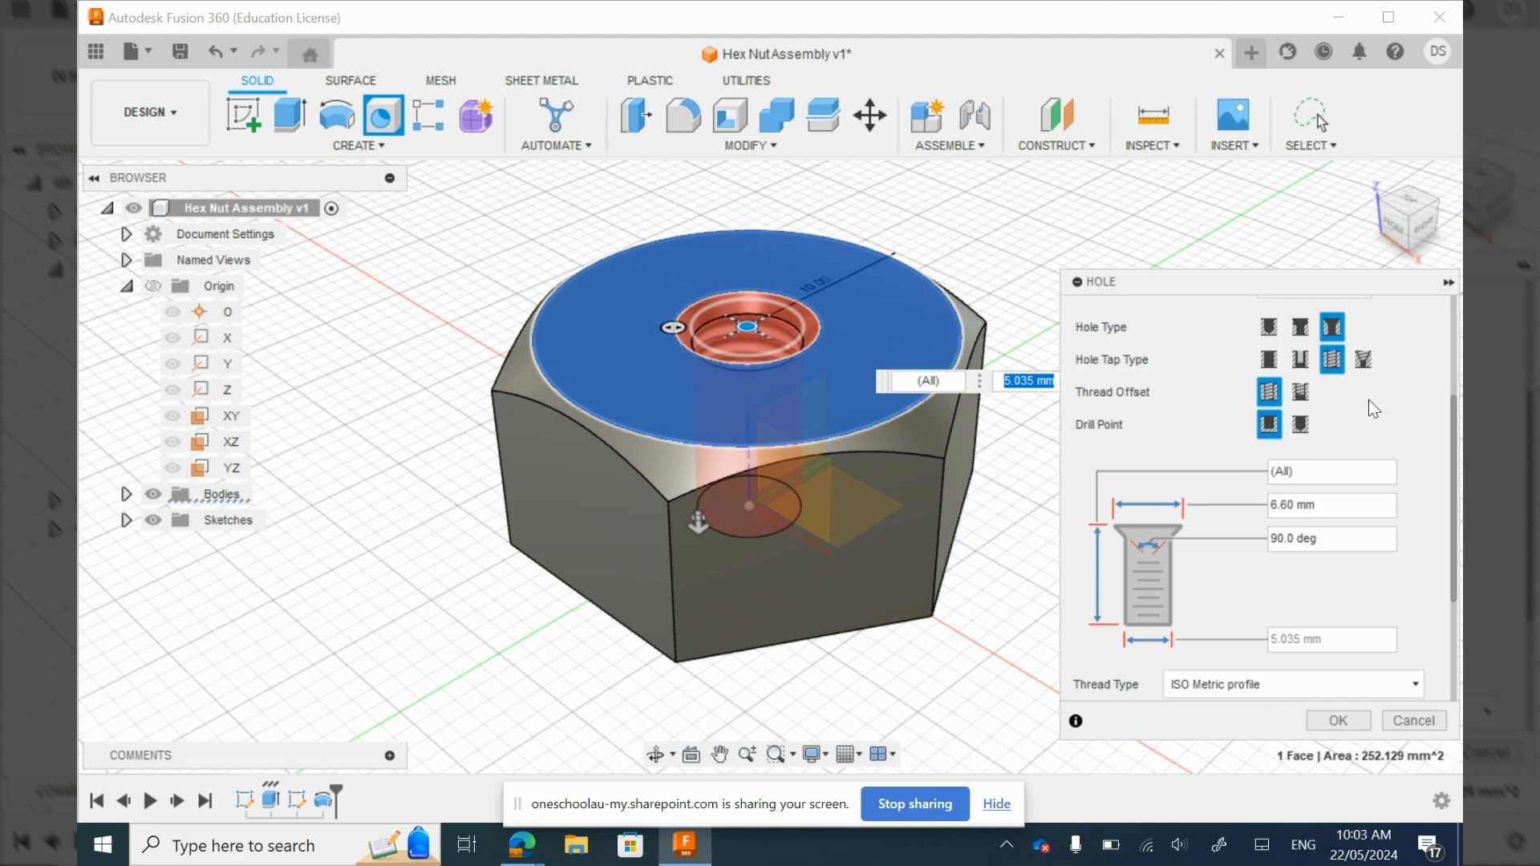
Step: Set the hole's countersink diameter to 14 mm
scroll(1371, 399, "down", 1)
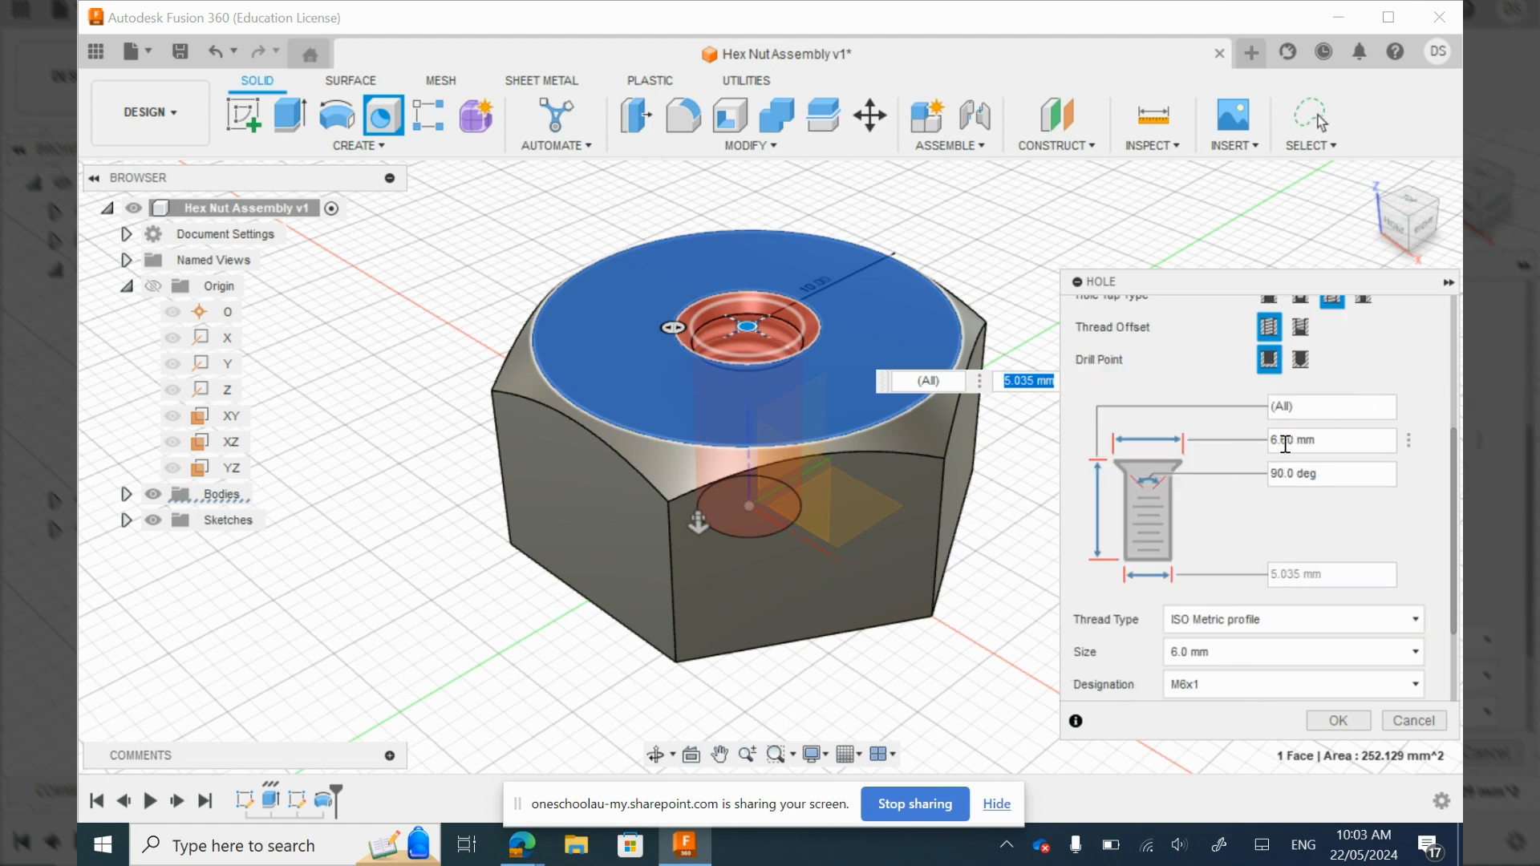
left_click_drag(1297, 441, 1269, 442)
type("14")
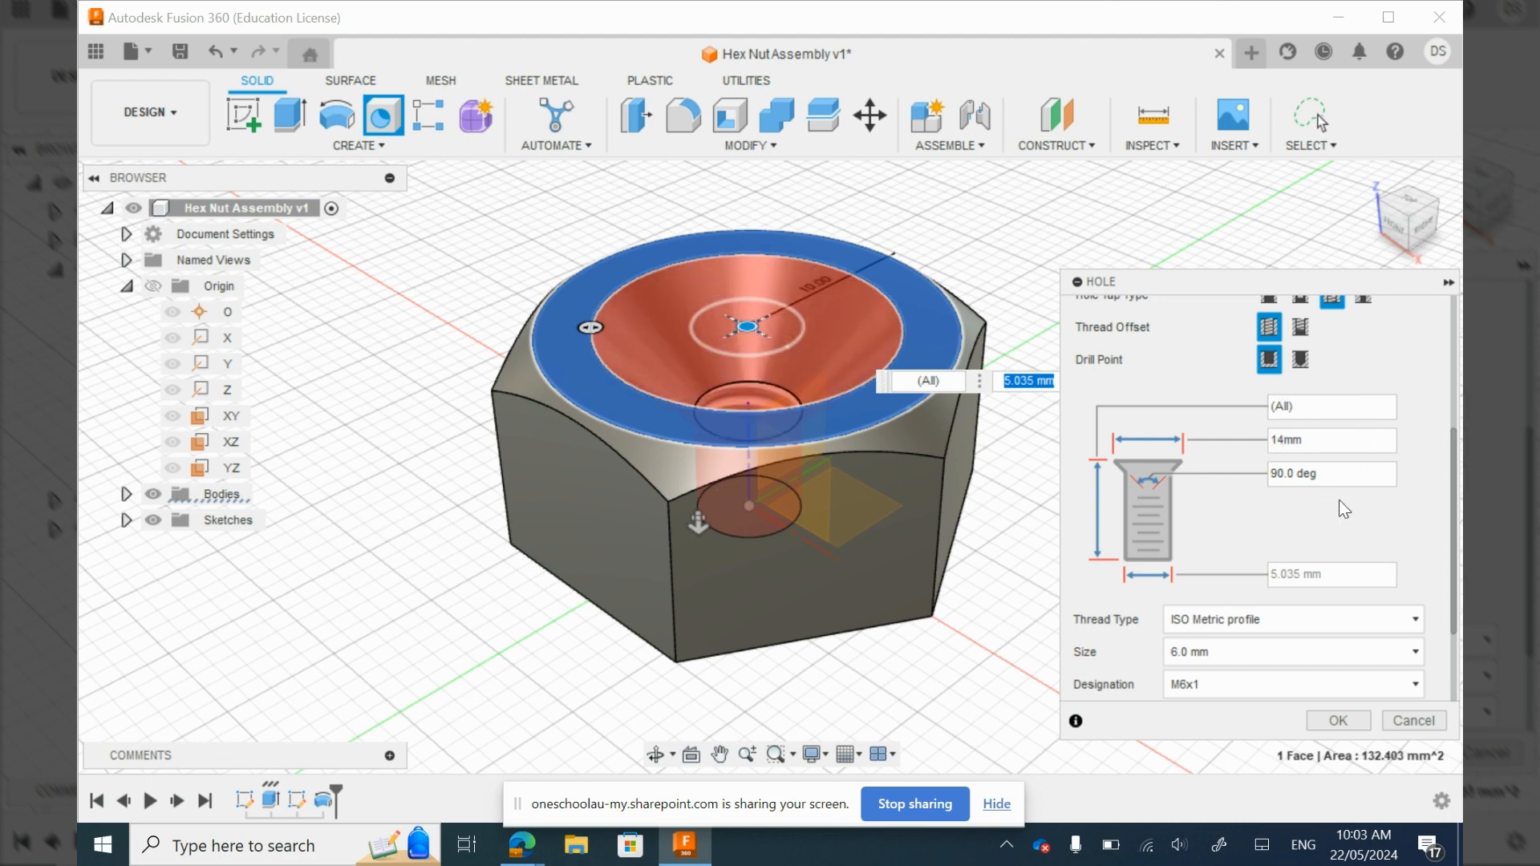
Step: Set the hole's thread size to 12.0 mm with the M12x1 designation
scroll(1383, 518, "down", 2)
scroll(1356, 523, "down", 1)
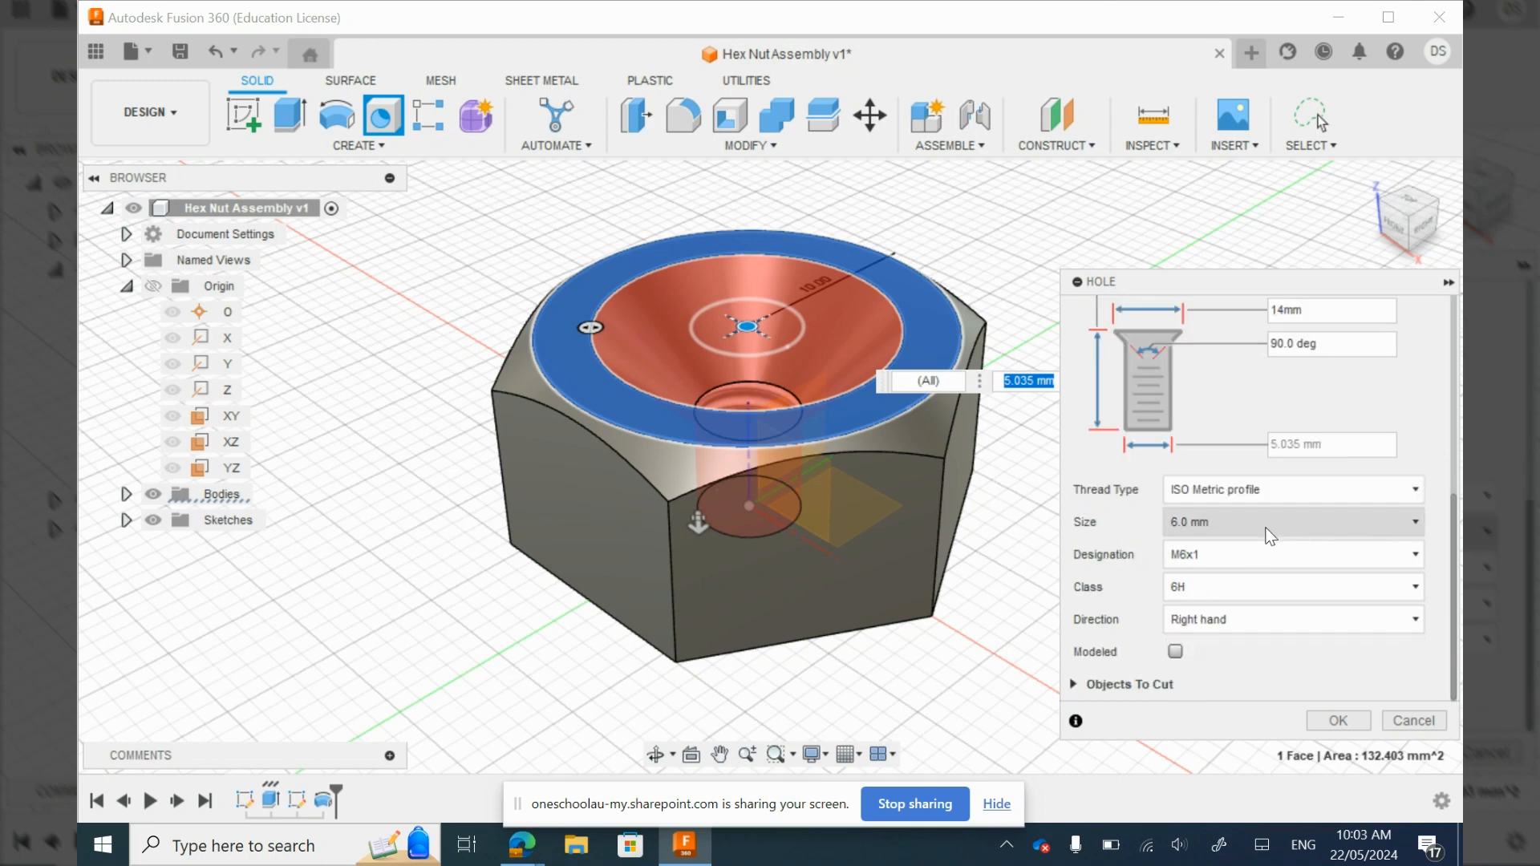
left_click(1224, 522)
scroll(1220, 481, "down", 1)
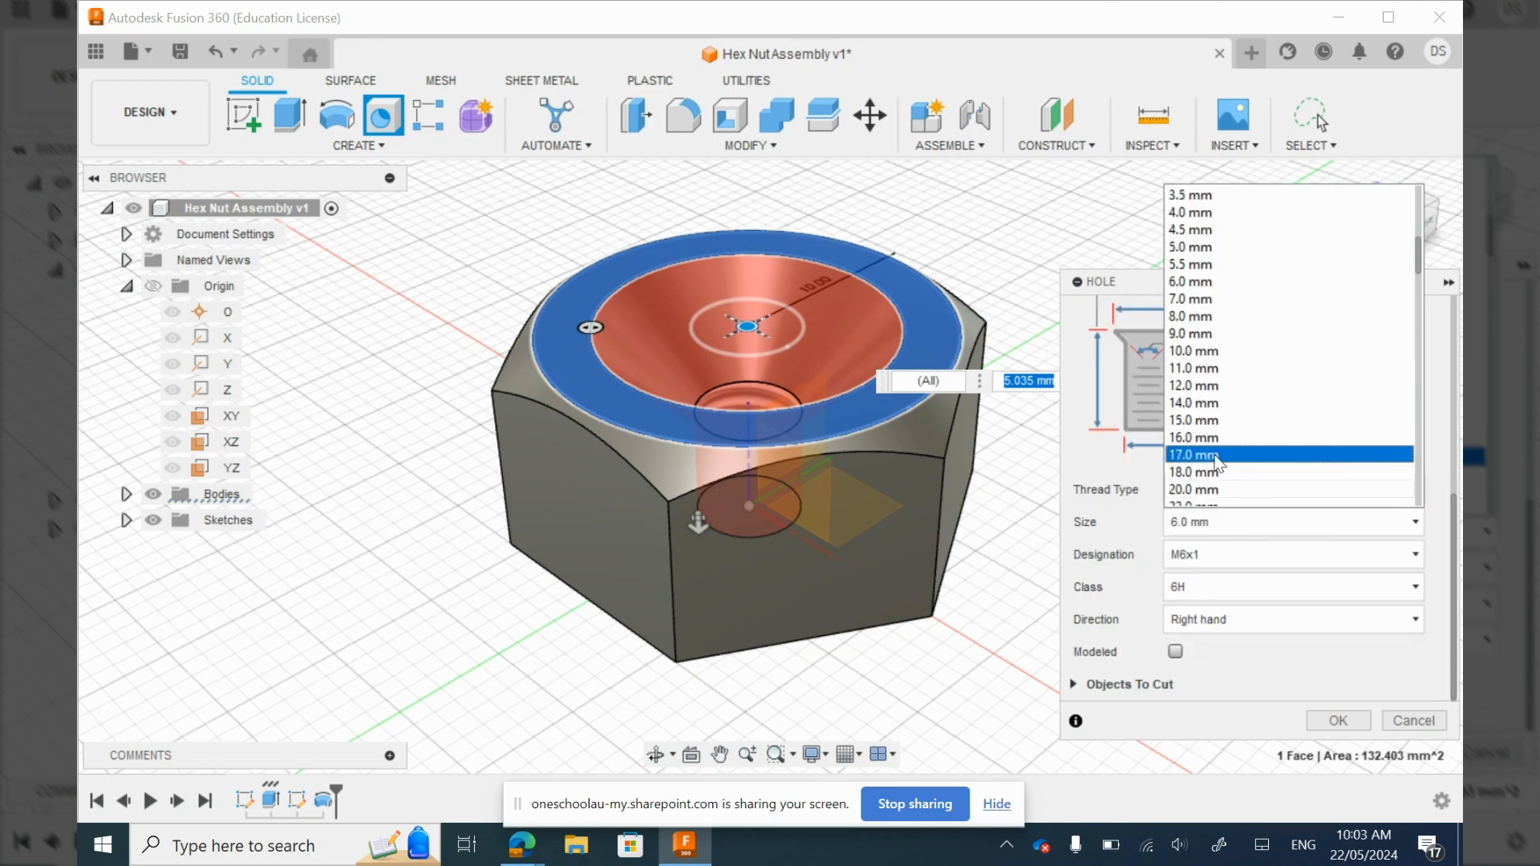
left_click(1200, 387)
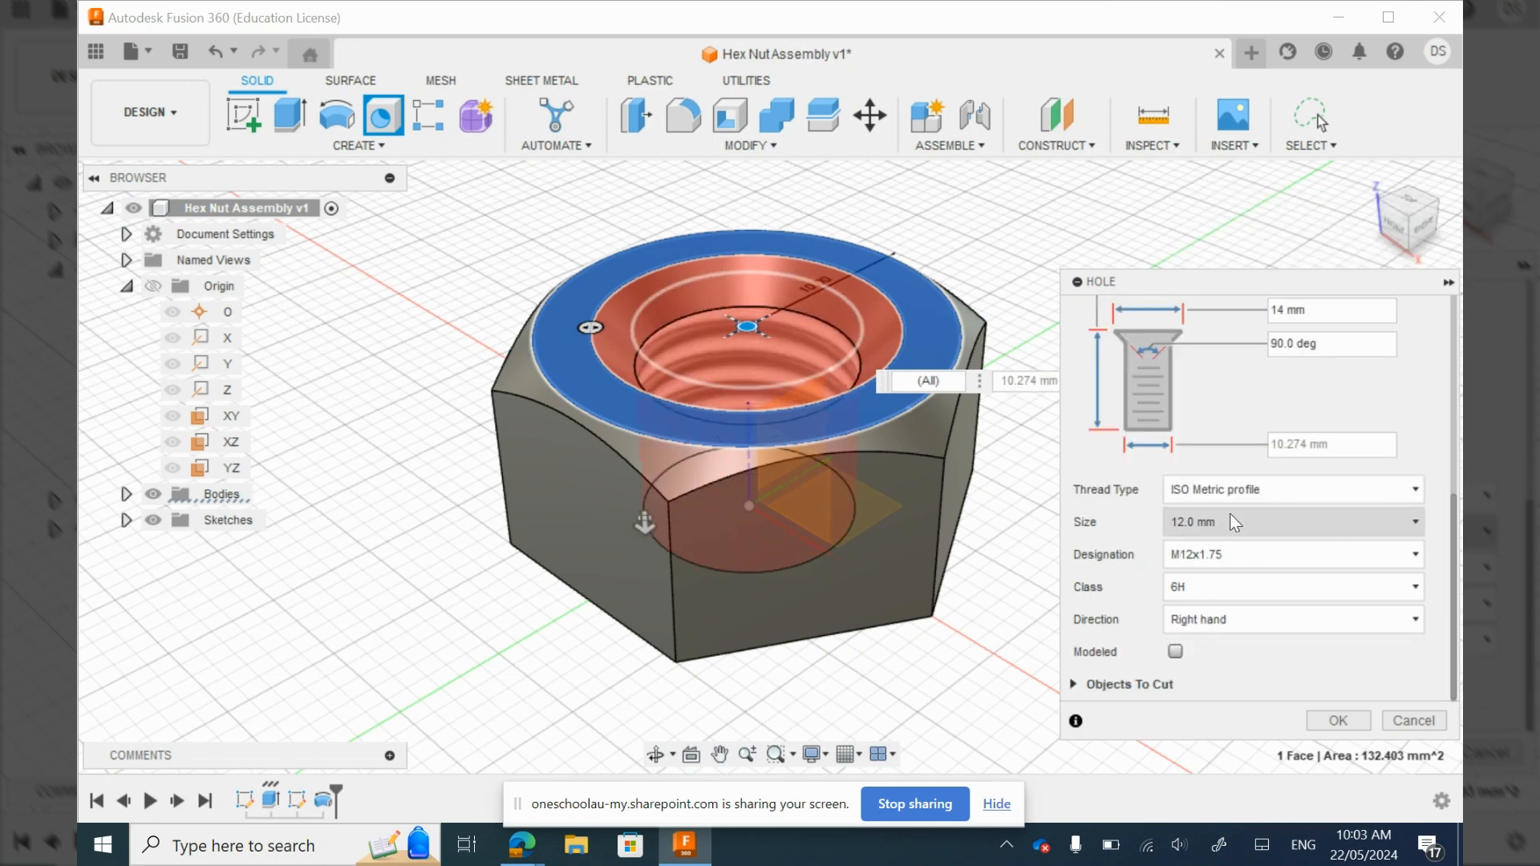
left_click(1240, 554)
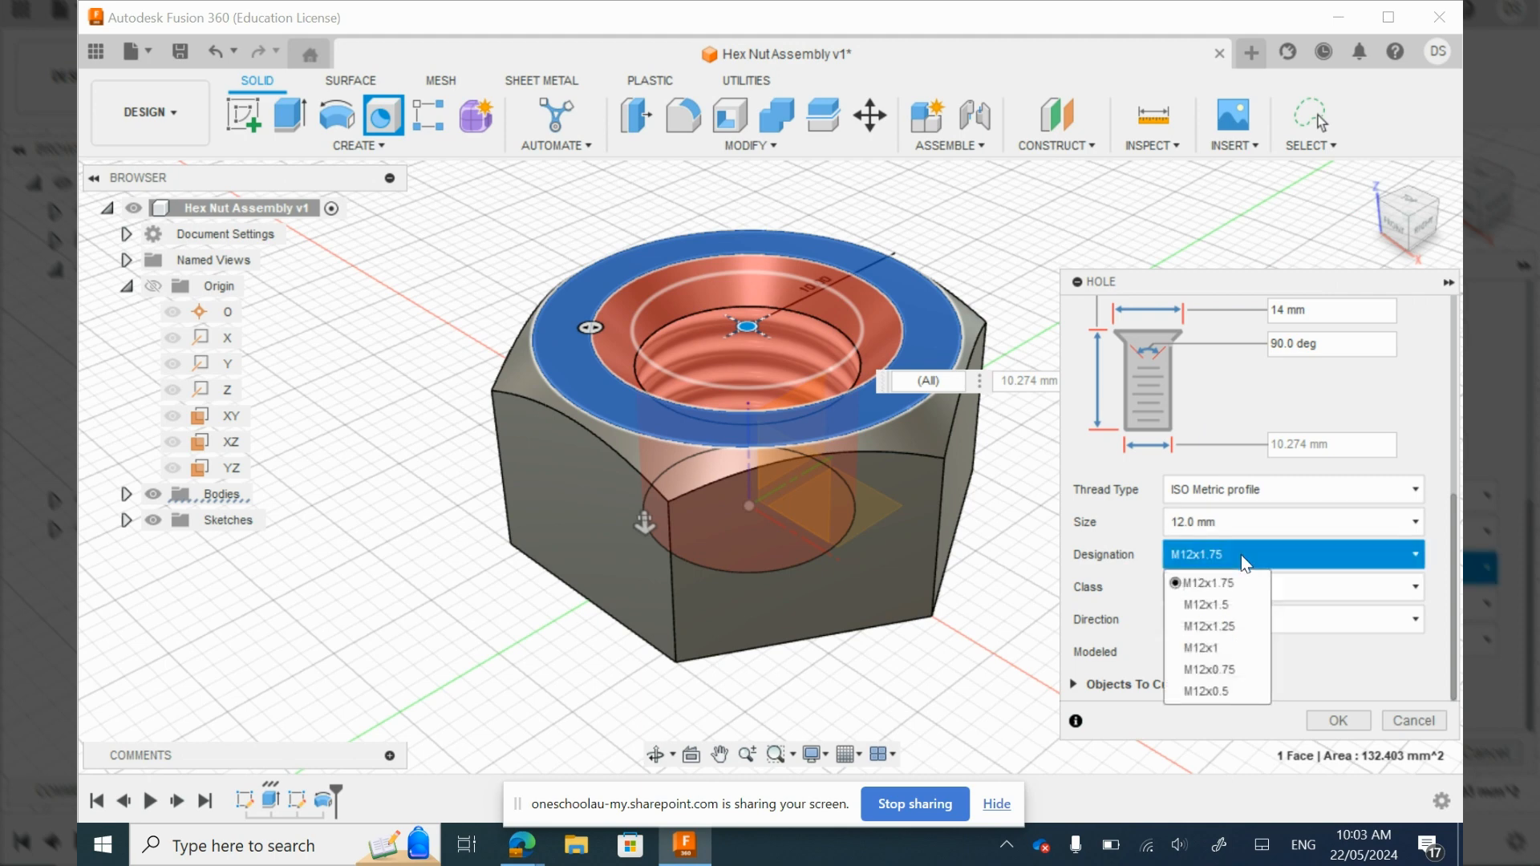
left_click(1213, 646)
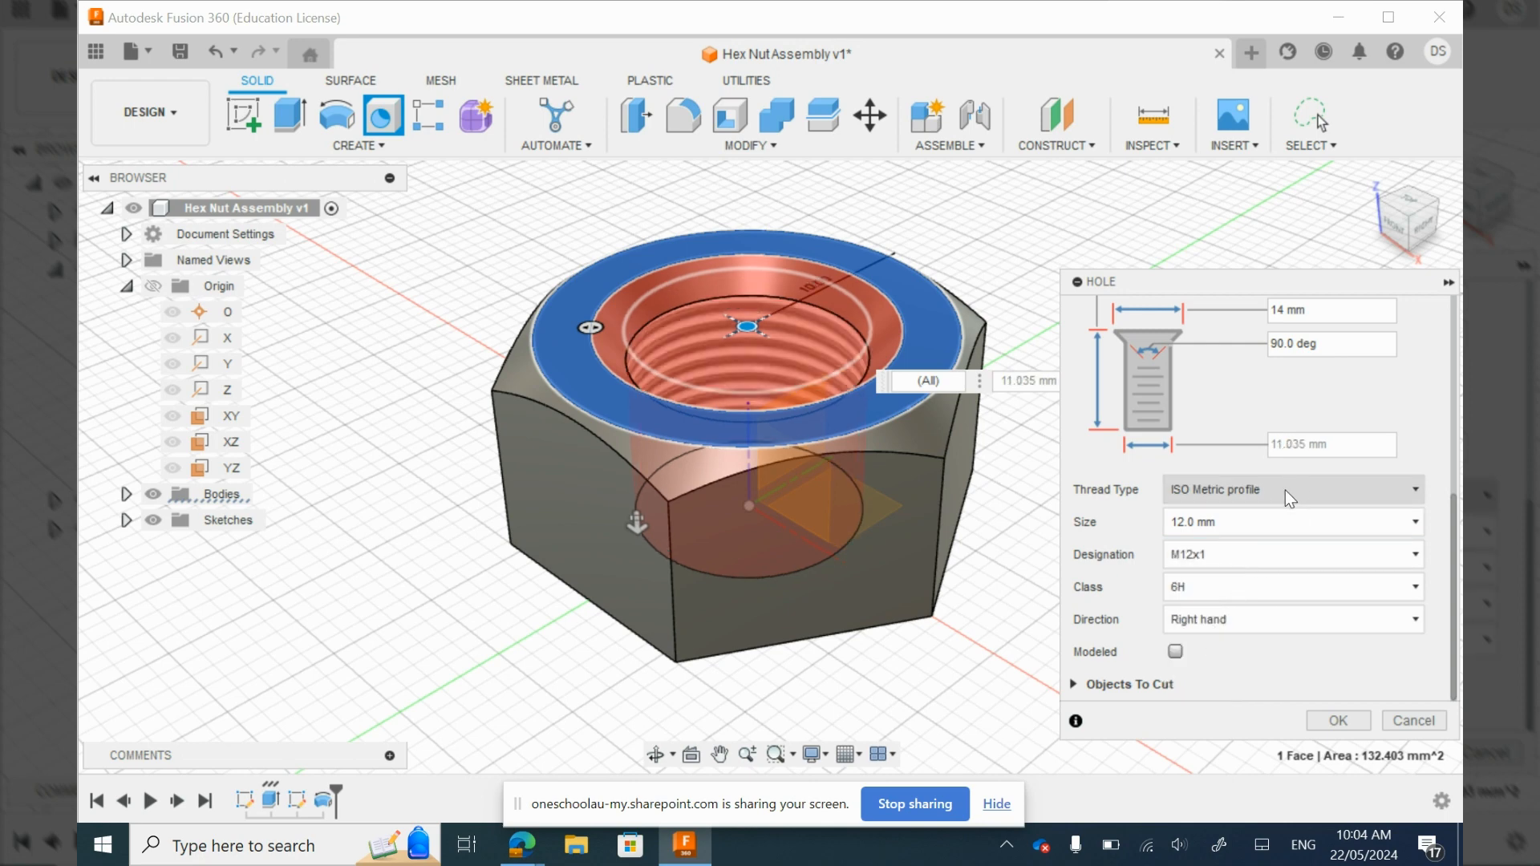
Step: Set the hole's thread to size 14.0 mm, designation M14x2, with left-hand direction and modeled threads
scroll(1278, 526, "down", 1)
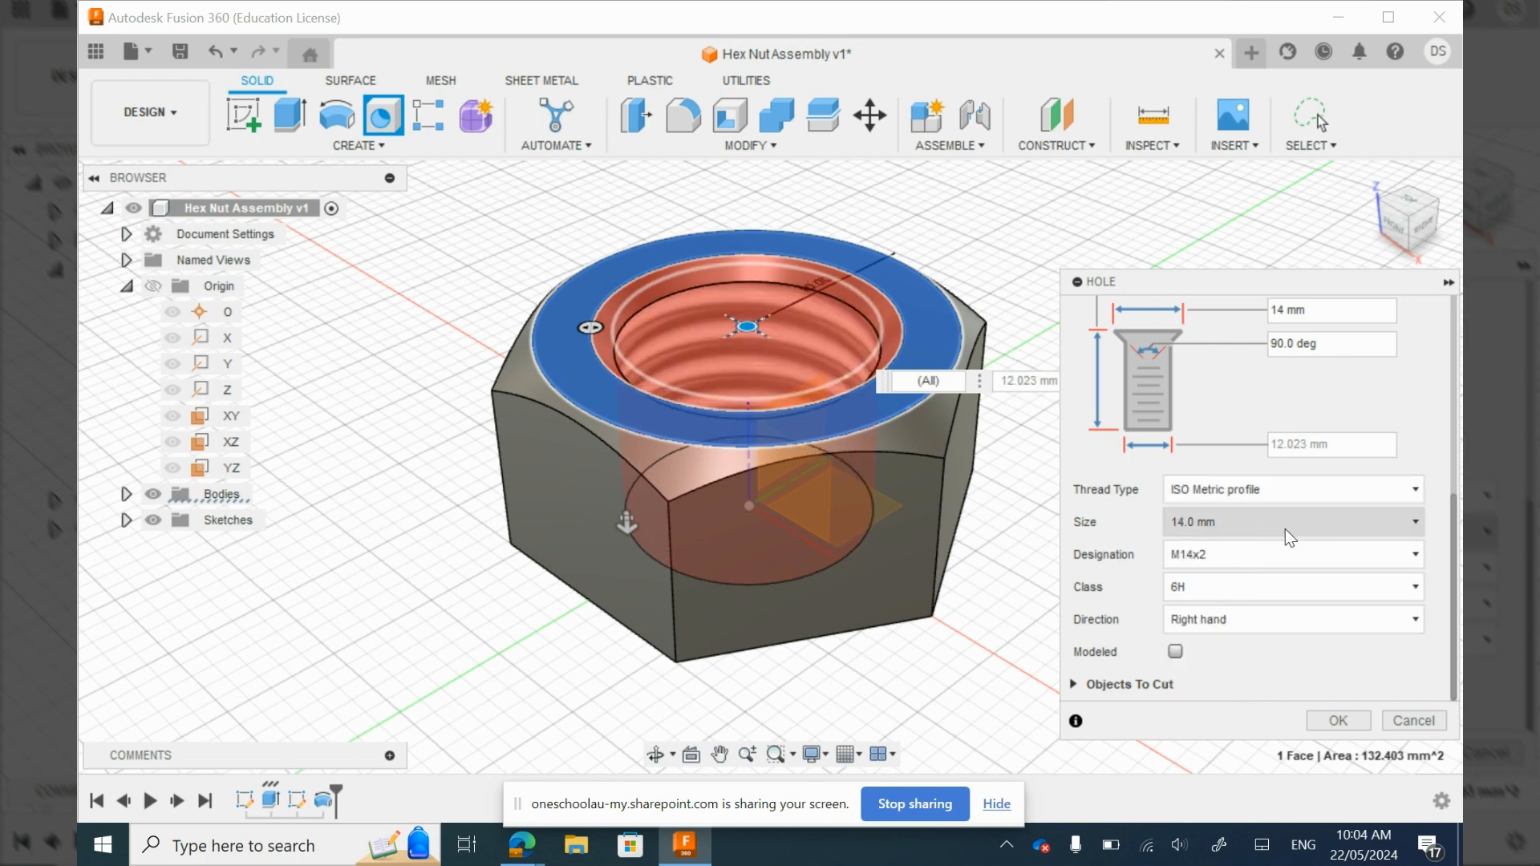
left_click(1260, 619)
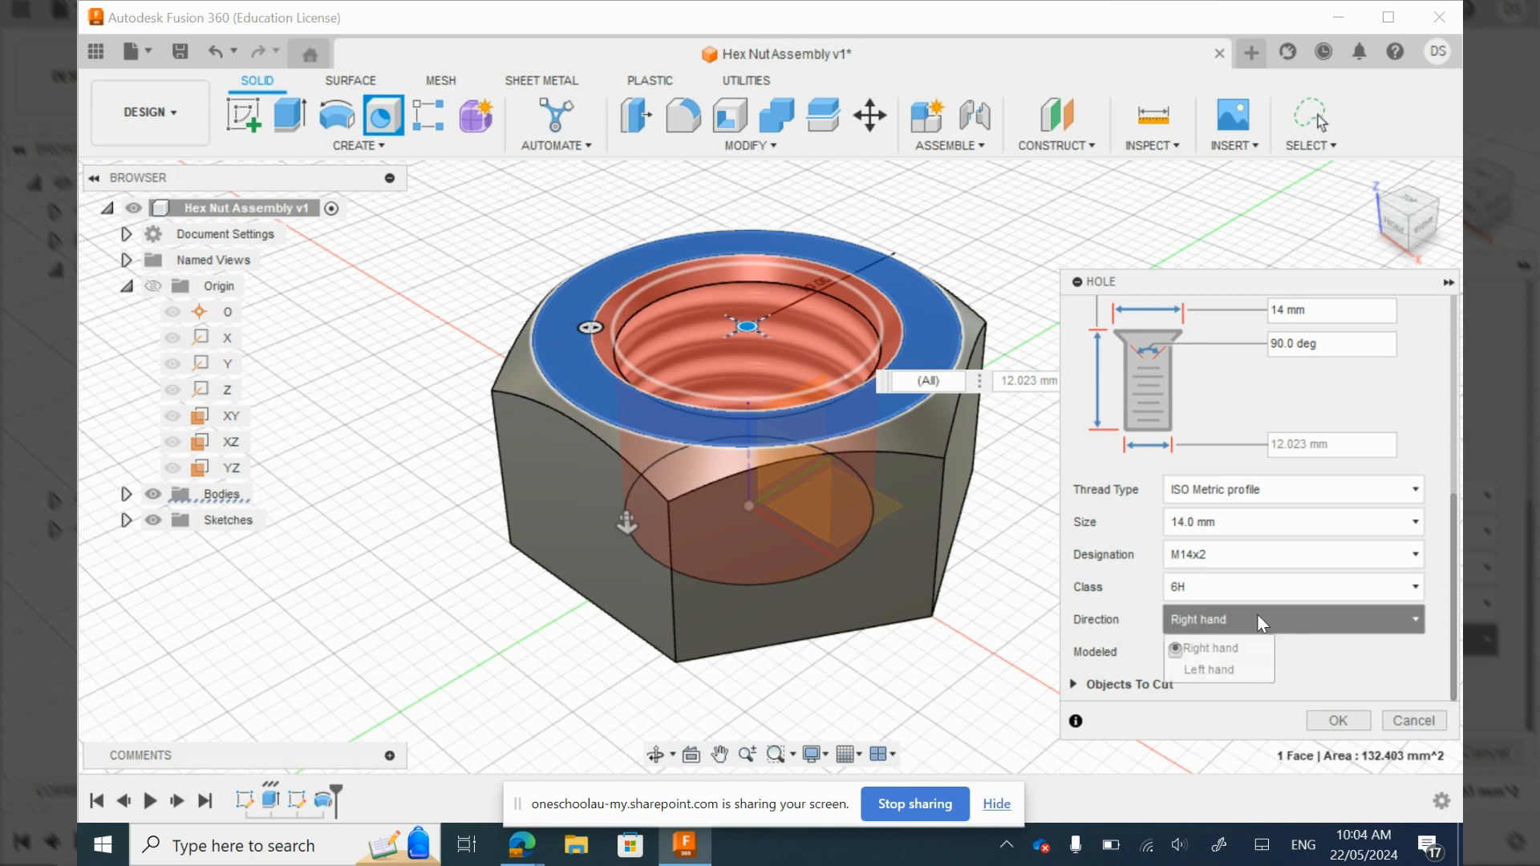
left_click(1227, 671)
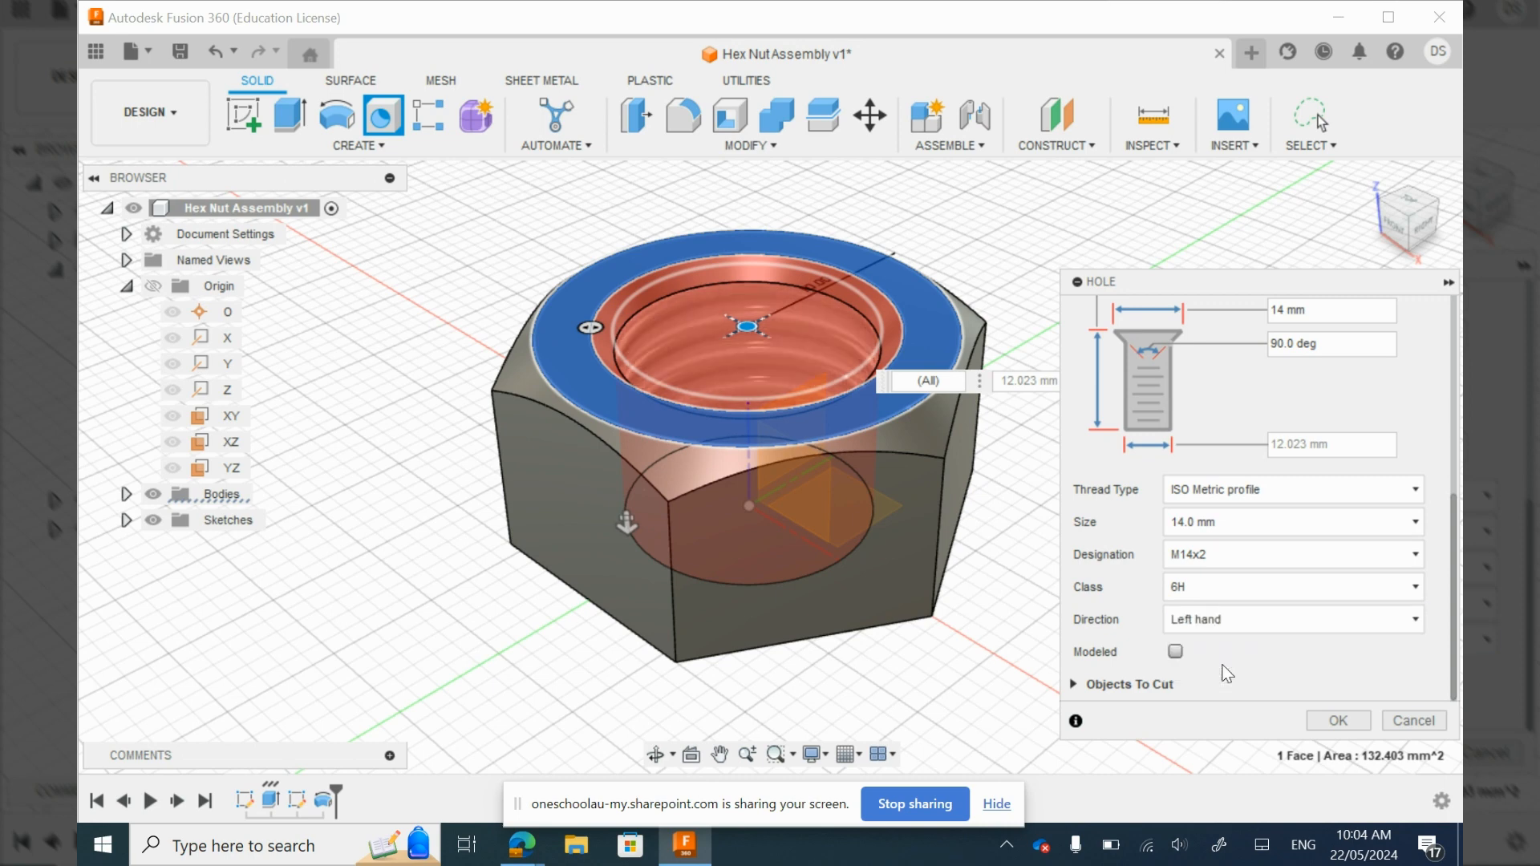
left_click(1176, 651)
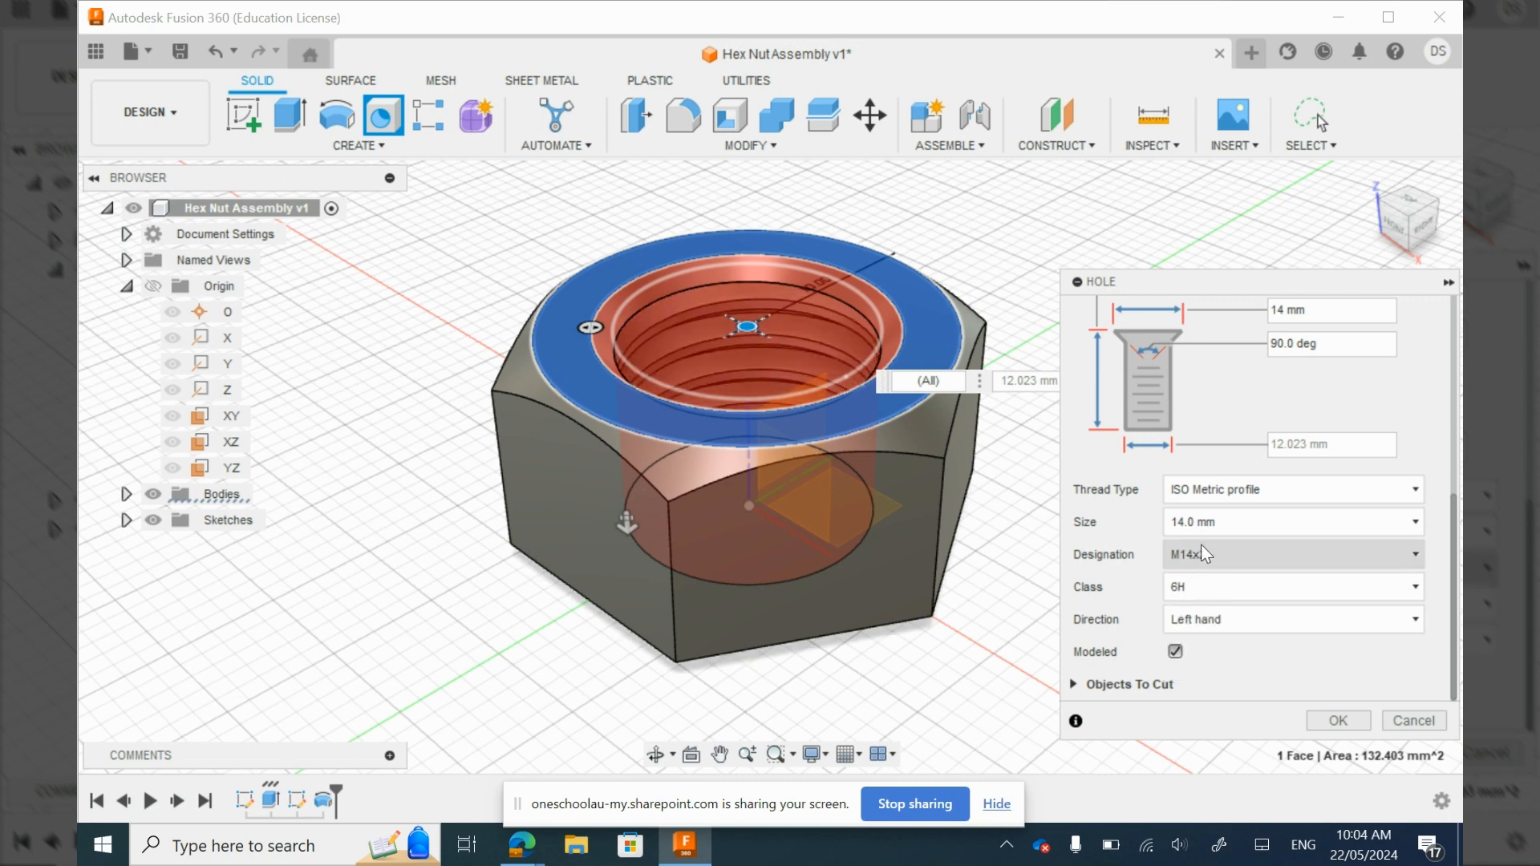
scroll(1261, 533, "up", 2)
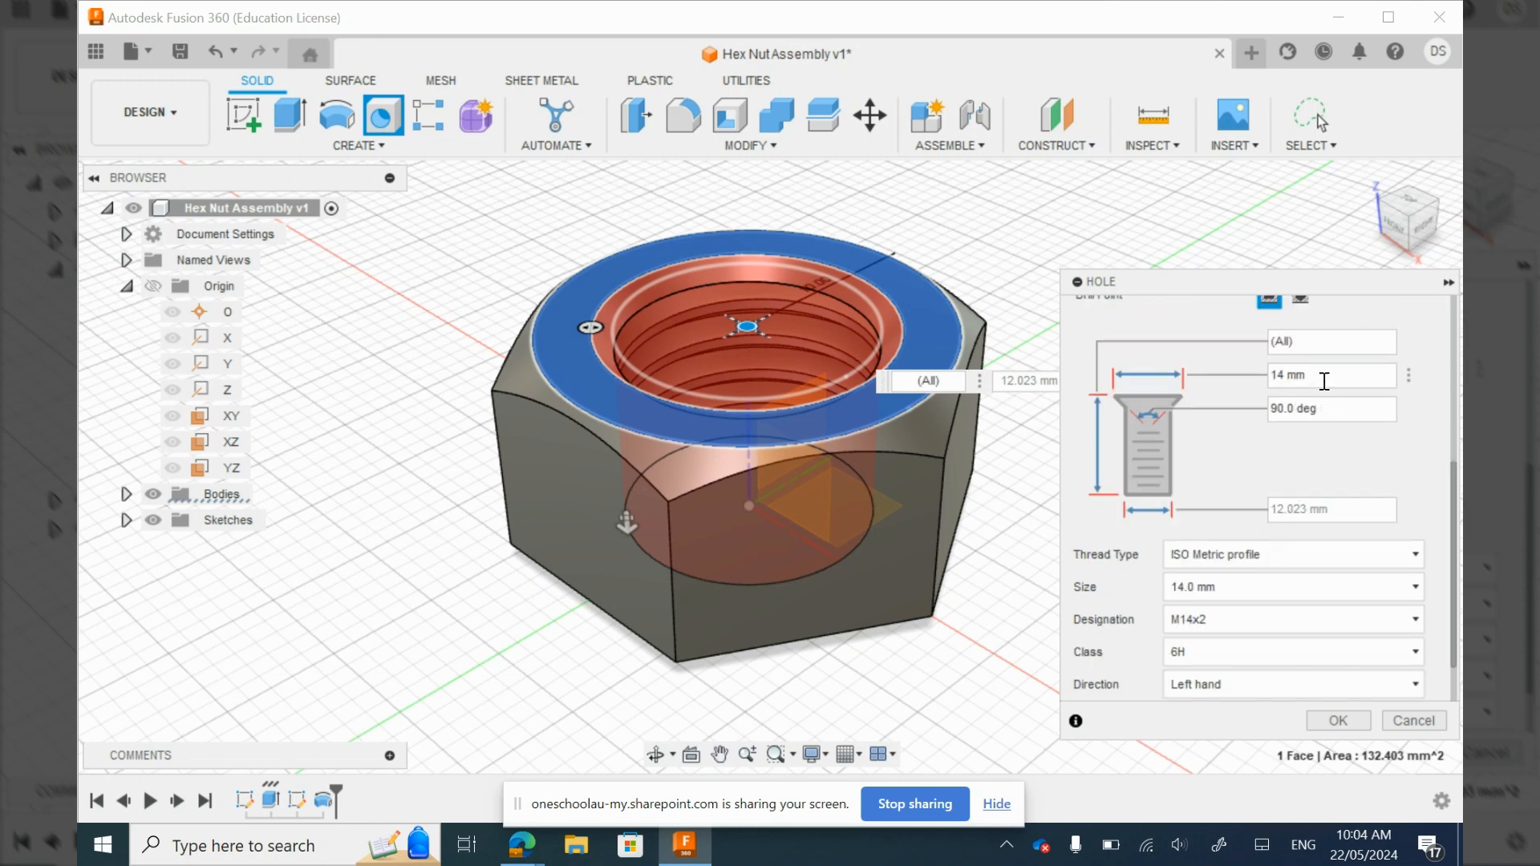
Step: Change the hole's thread to size 12.0 mm with the M12x1 designation
scroll(1322, 383, "down", 2)
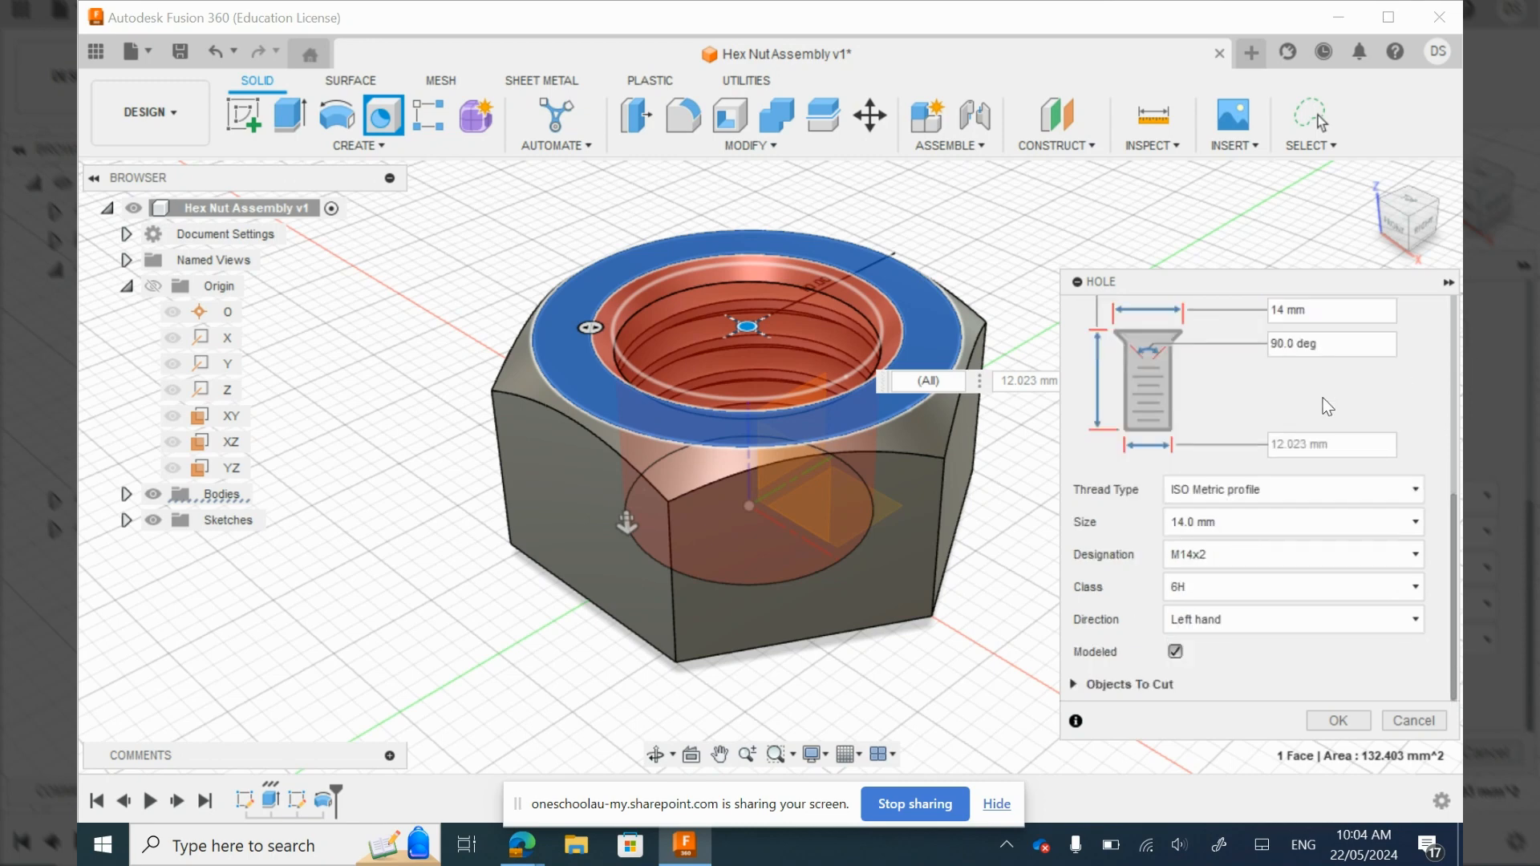
left_click(1236, 521)
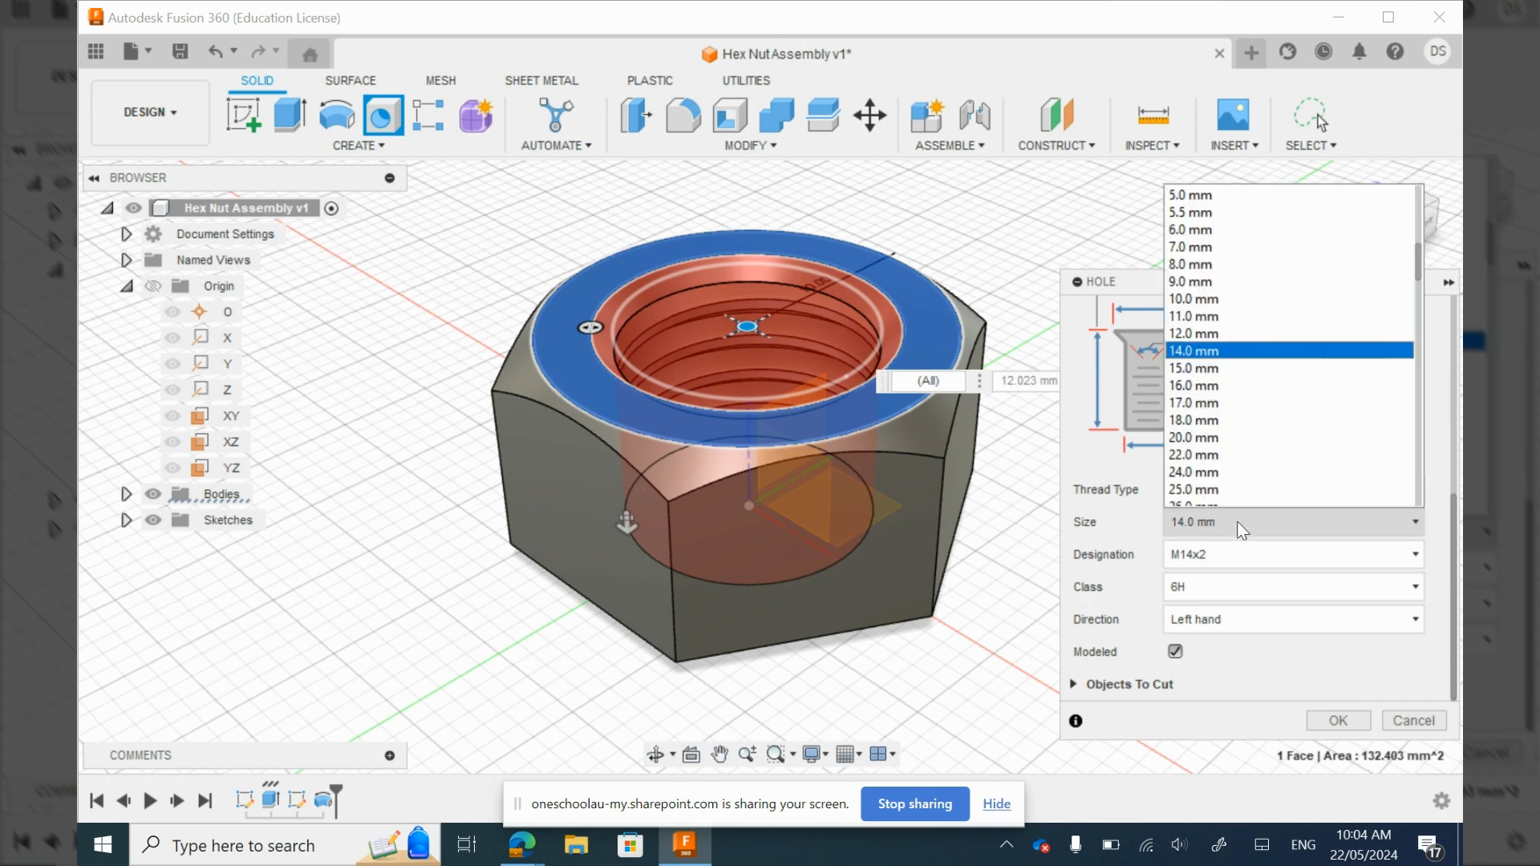
left_click(1205, 339)
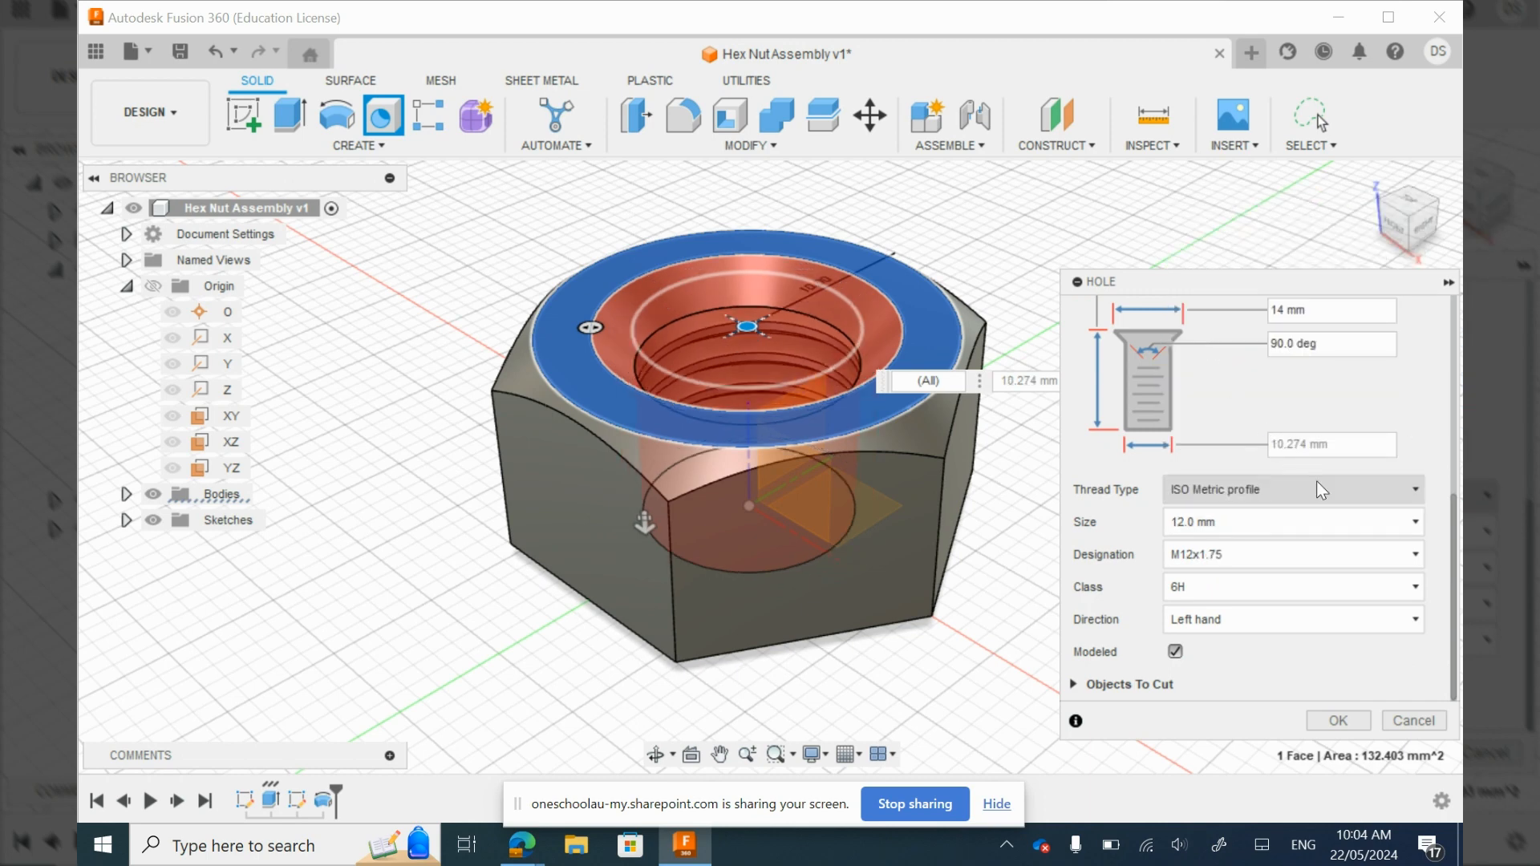
left_click(1338, 553)
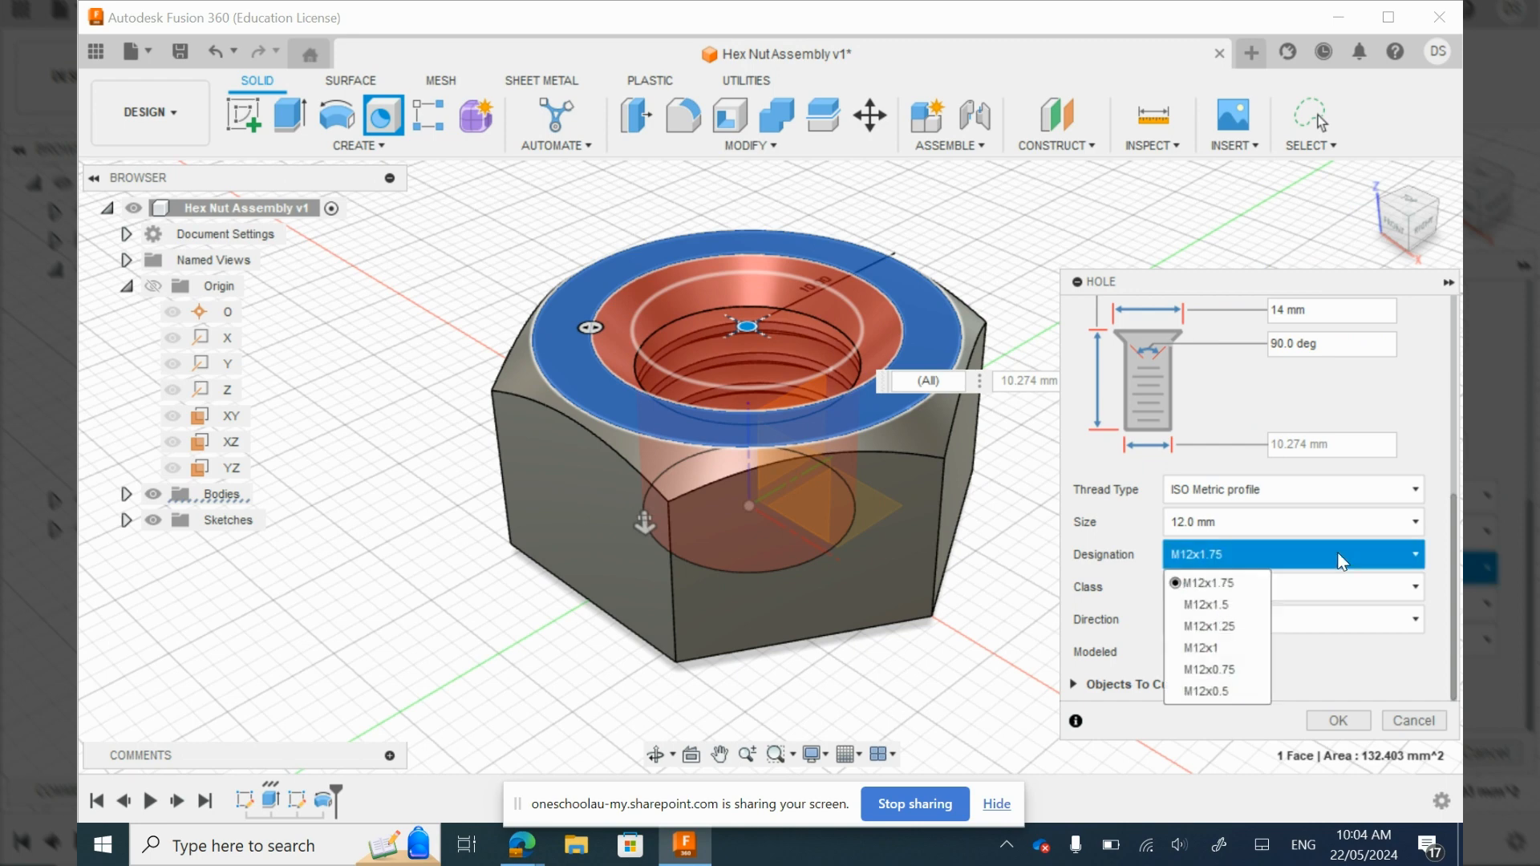
left_click(1226, 645)
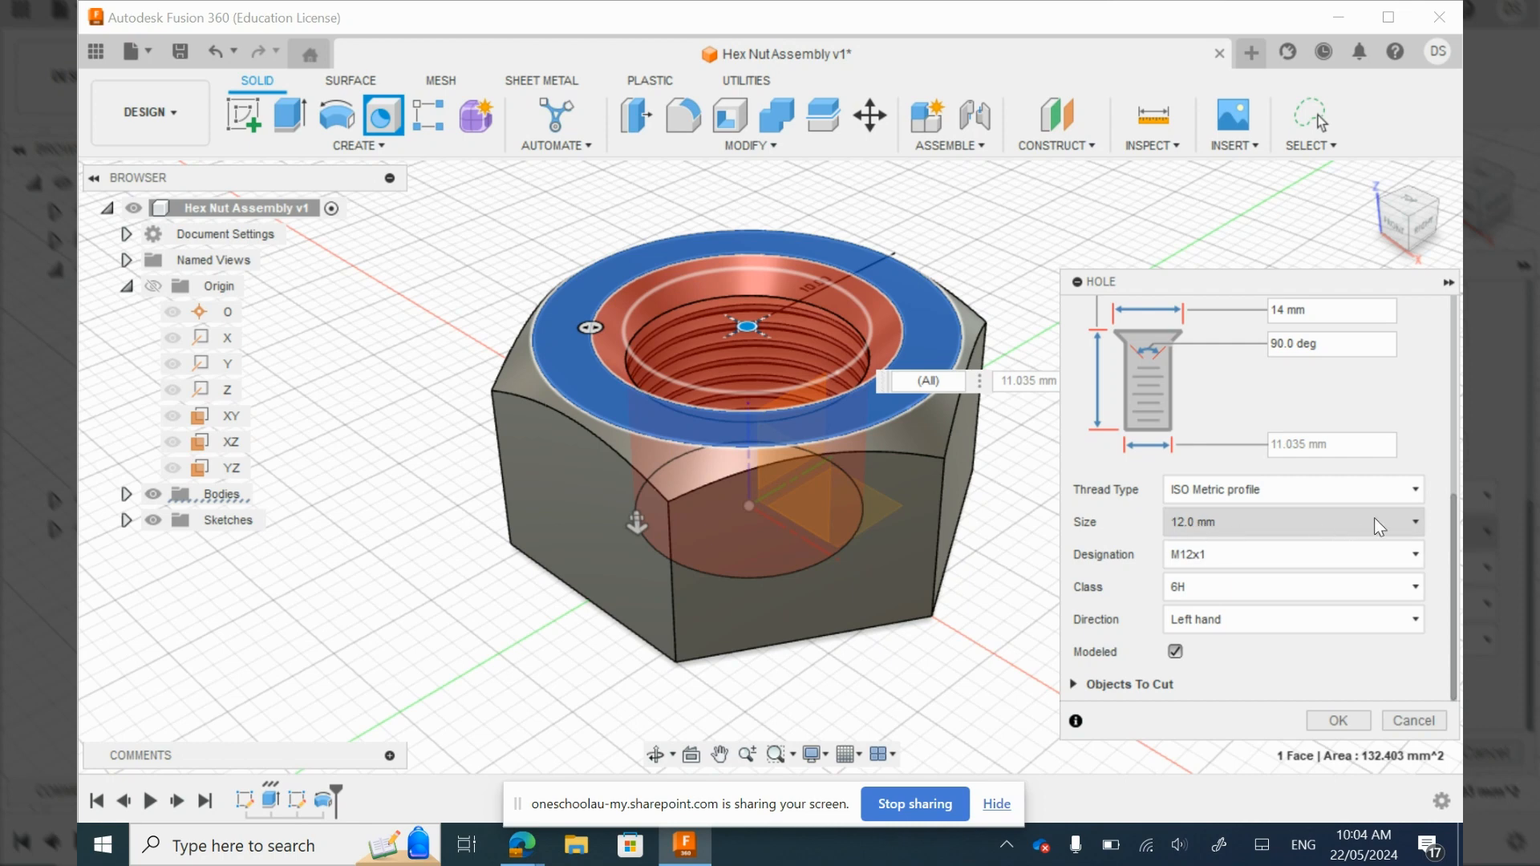
scroll(1396, 450, "up", 1)
scroll(1304, 588, "down", 2)
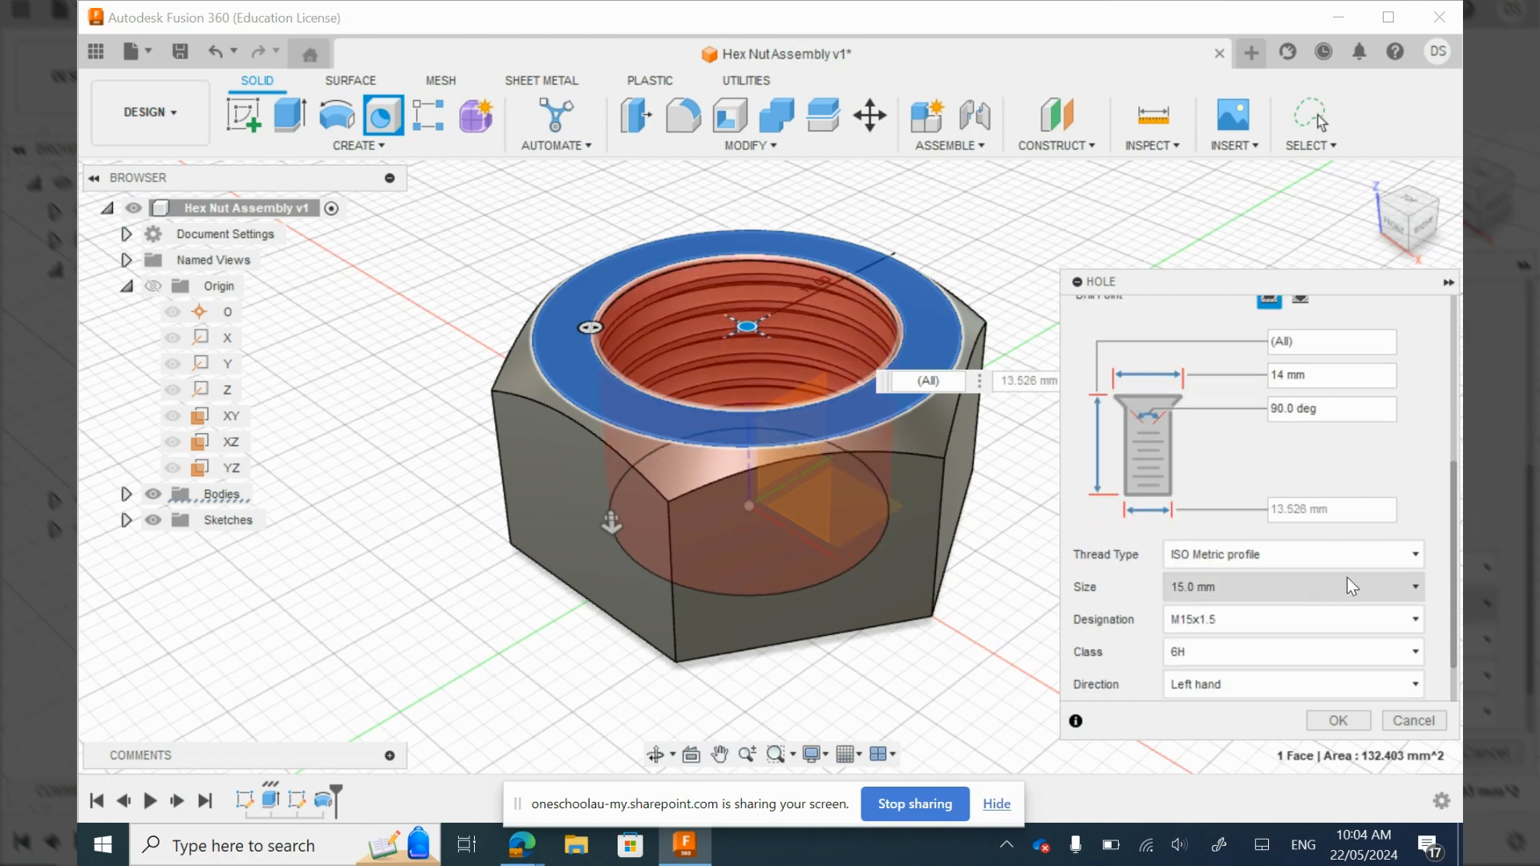
scroll(1363, 522, "up", 1)
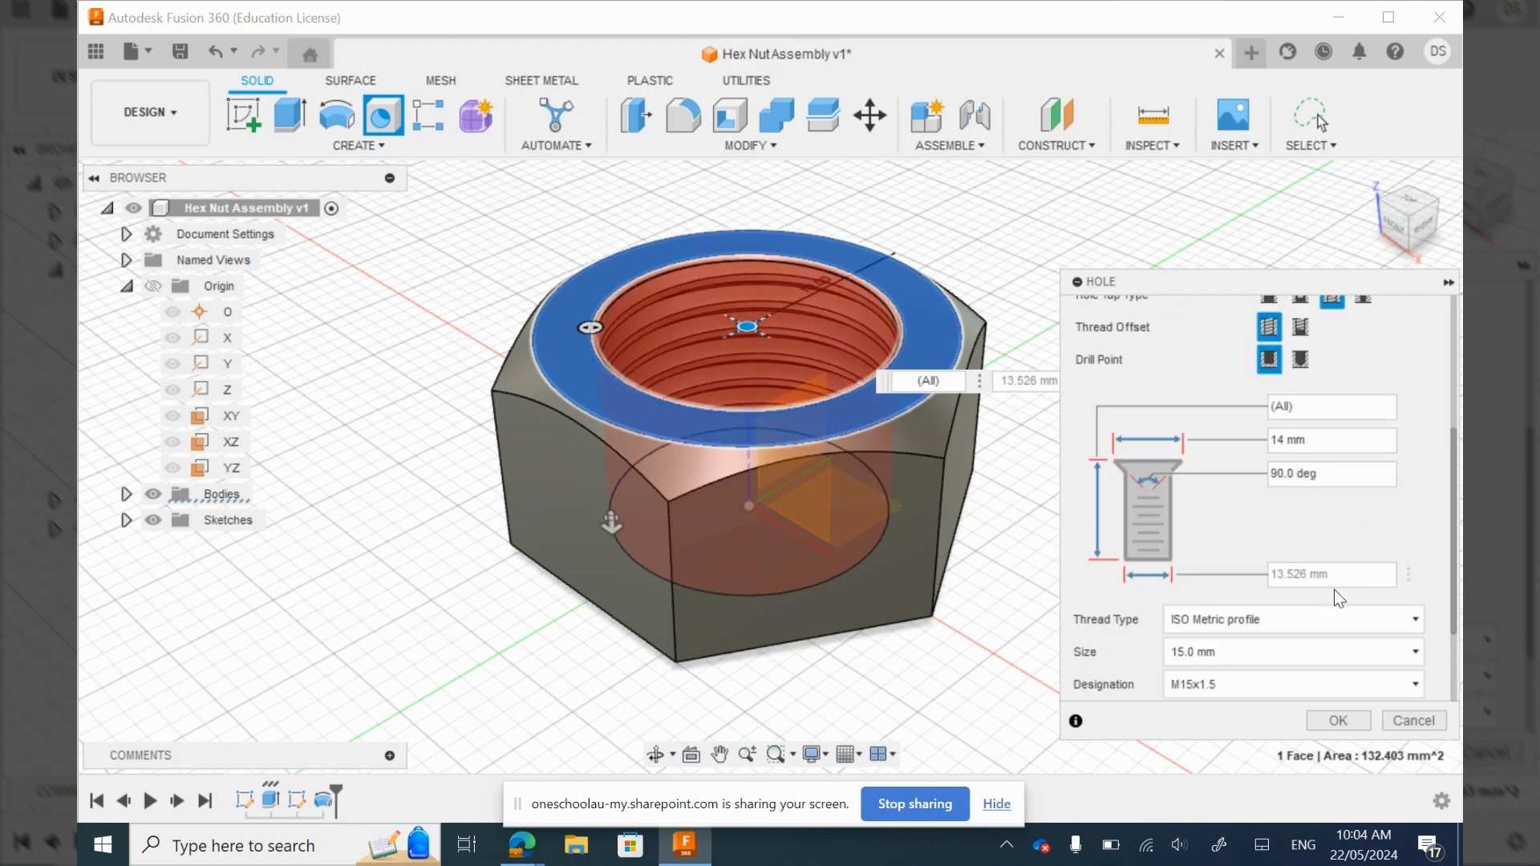
Step: Set the thread size to 12.0 mm with designation M12x1 and create the countersunk threaded hole
left_click(1317, 648)
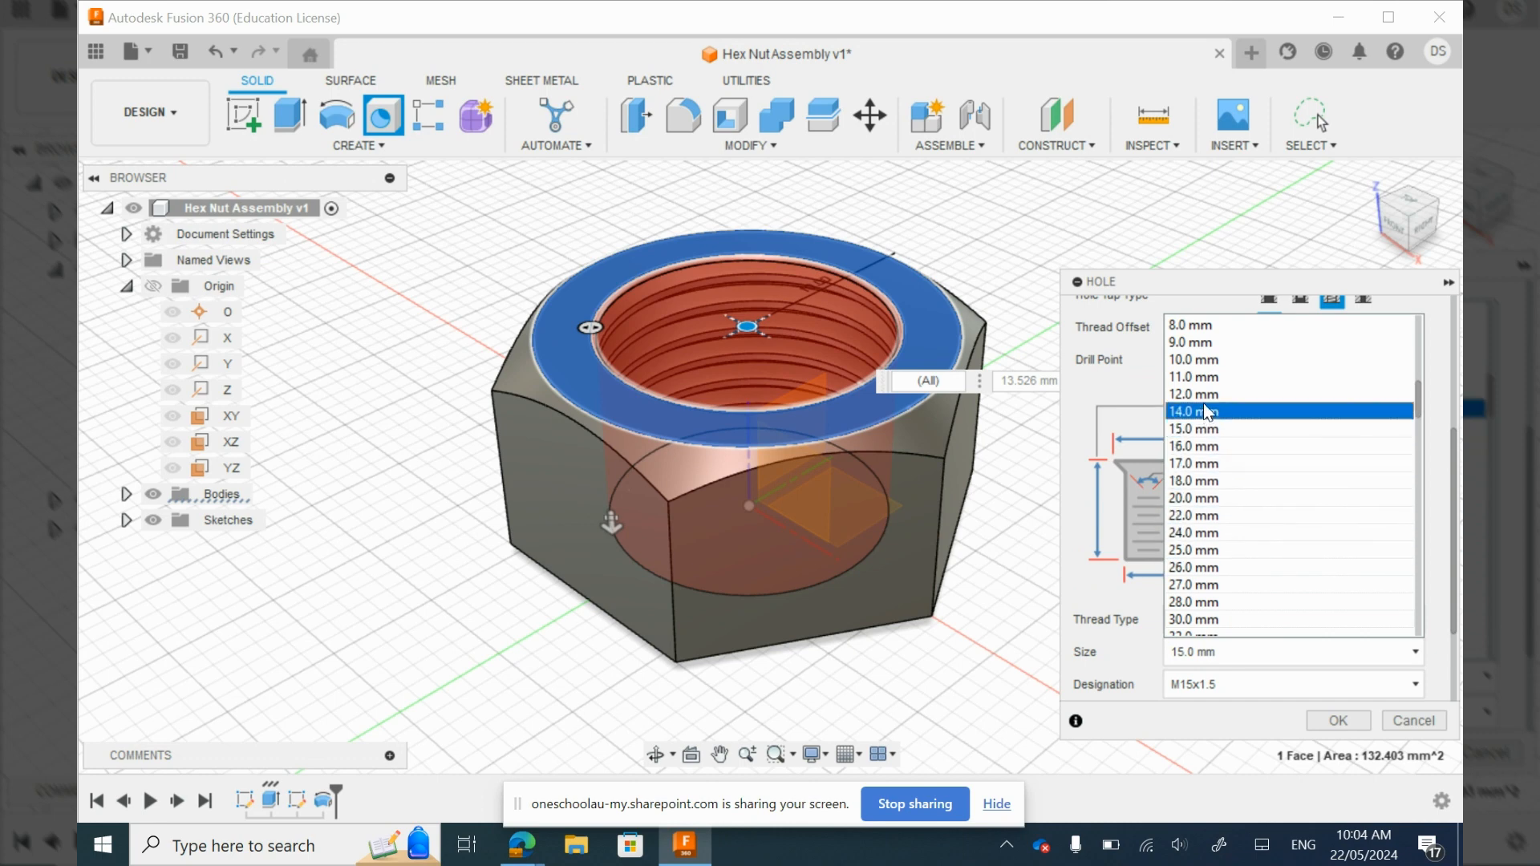
left_click(1204, 394)
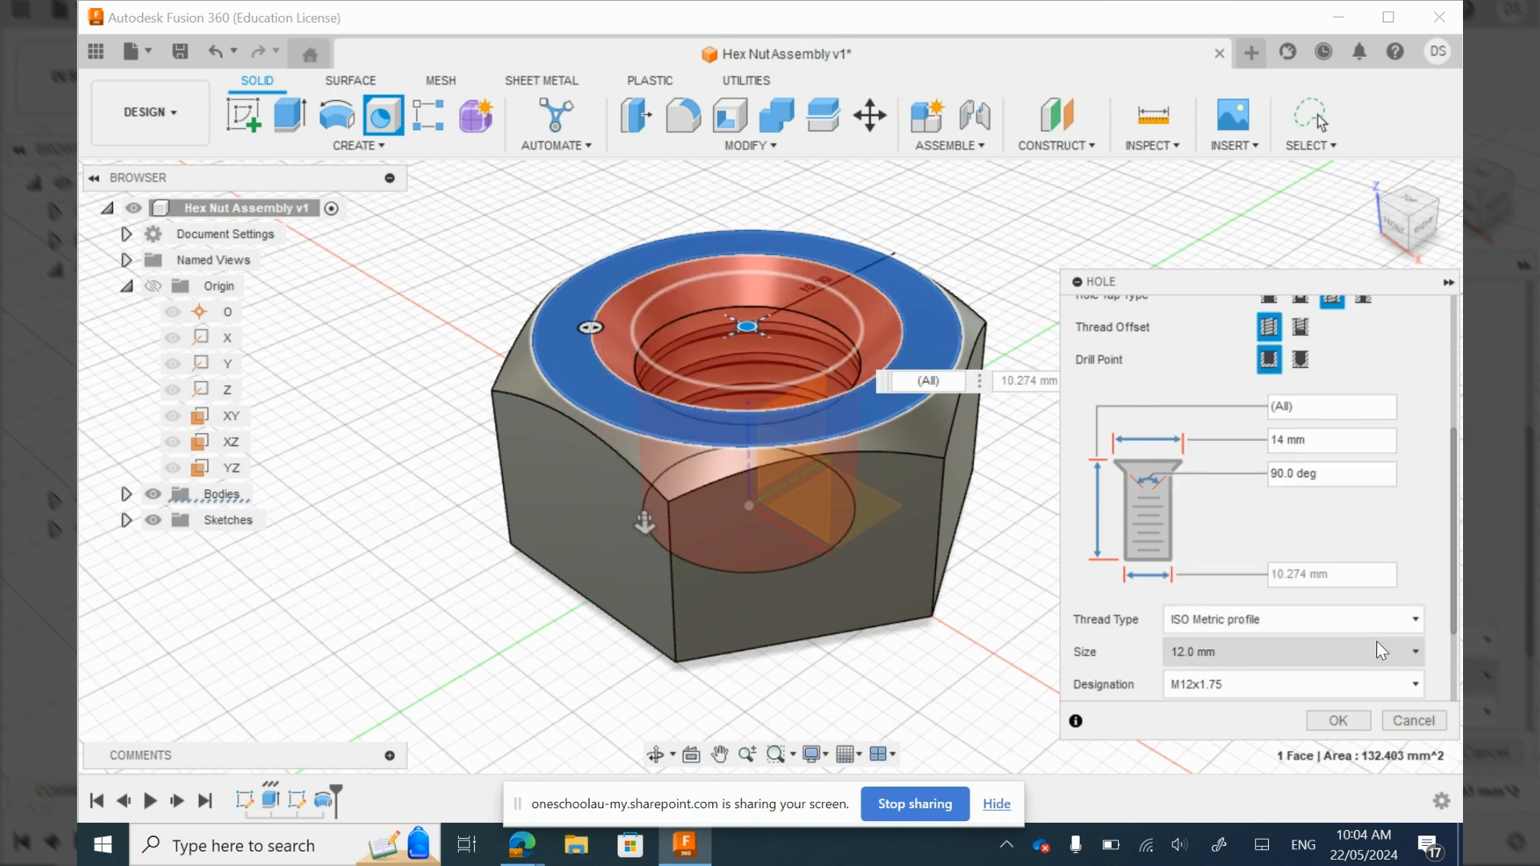
left_click(1322, 685)
left_click(1237, 614)
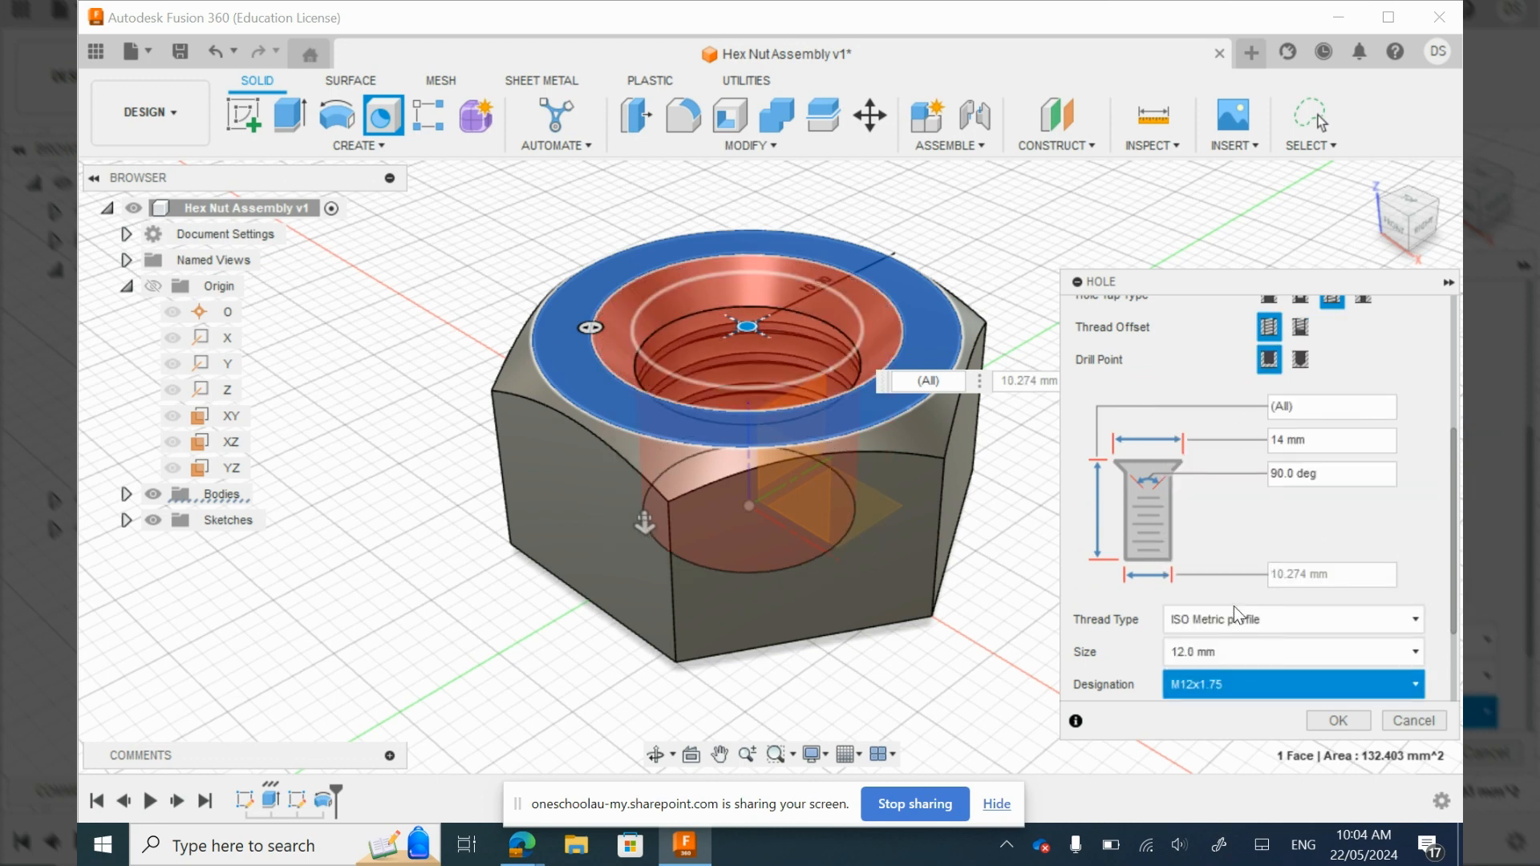
left_click(1337, 721)
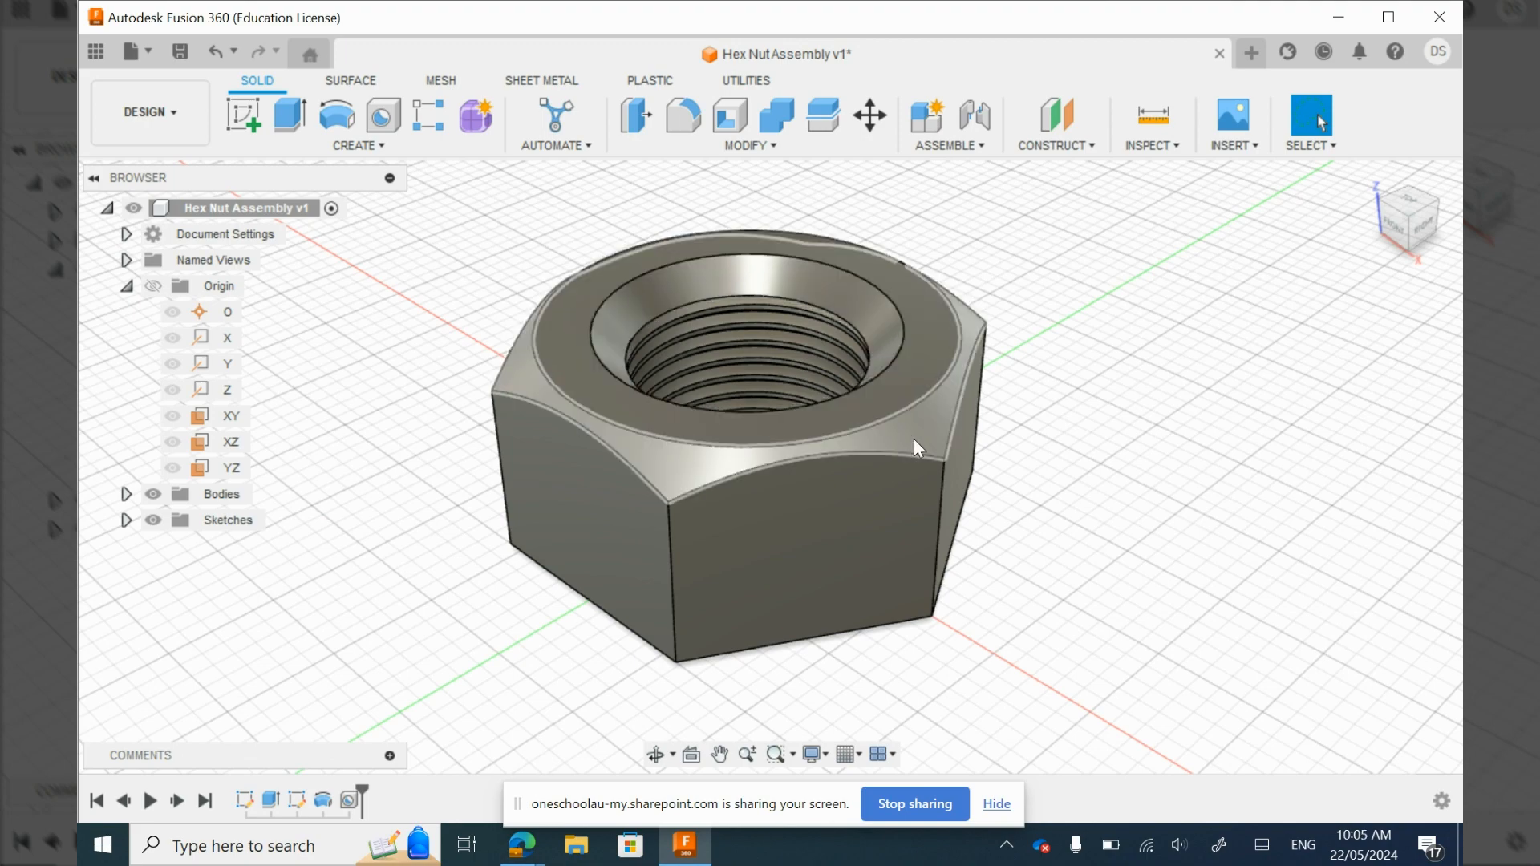
Step: Construct a midplane between the nut's top and bottom faces
left_click(657, 757)
left_click_drag(690, 361, 709, 624)
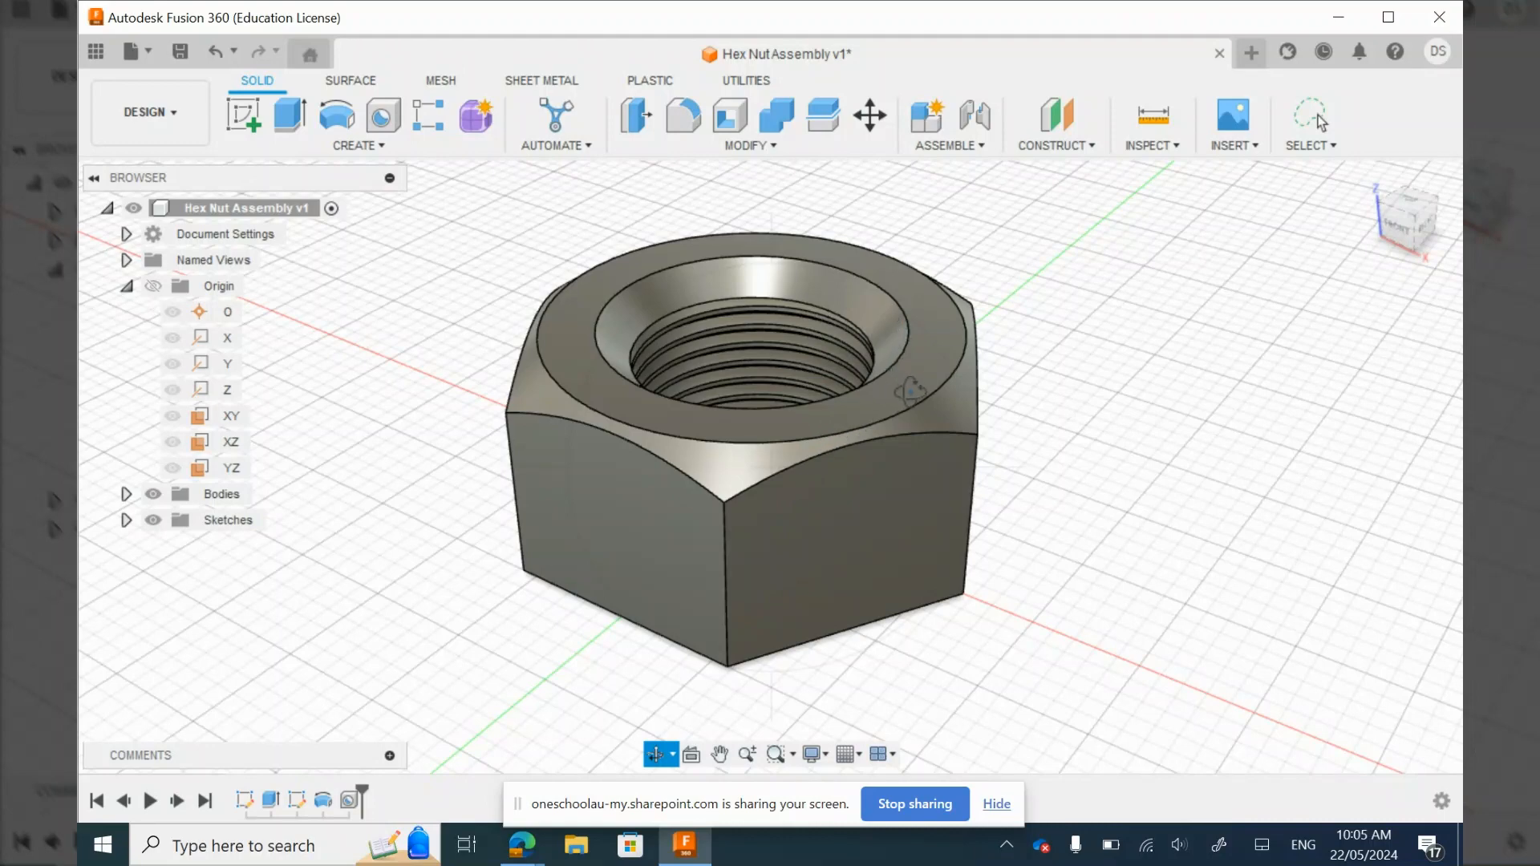
left_click(1068, 142)
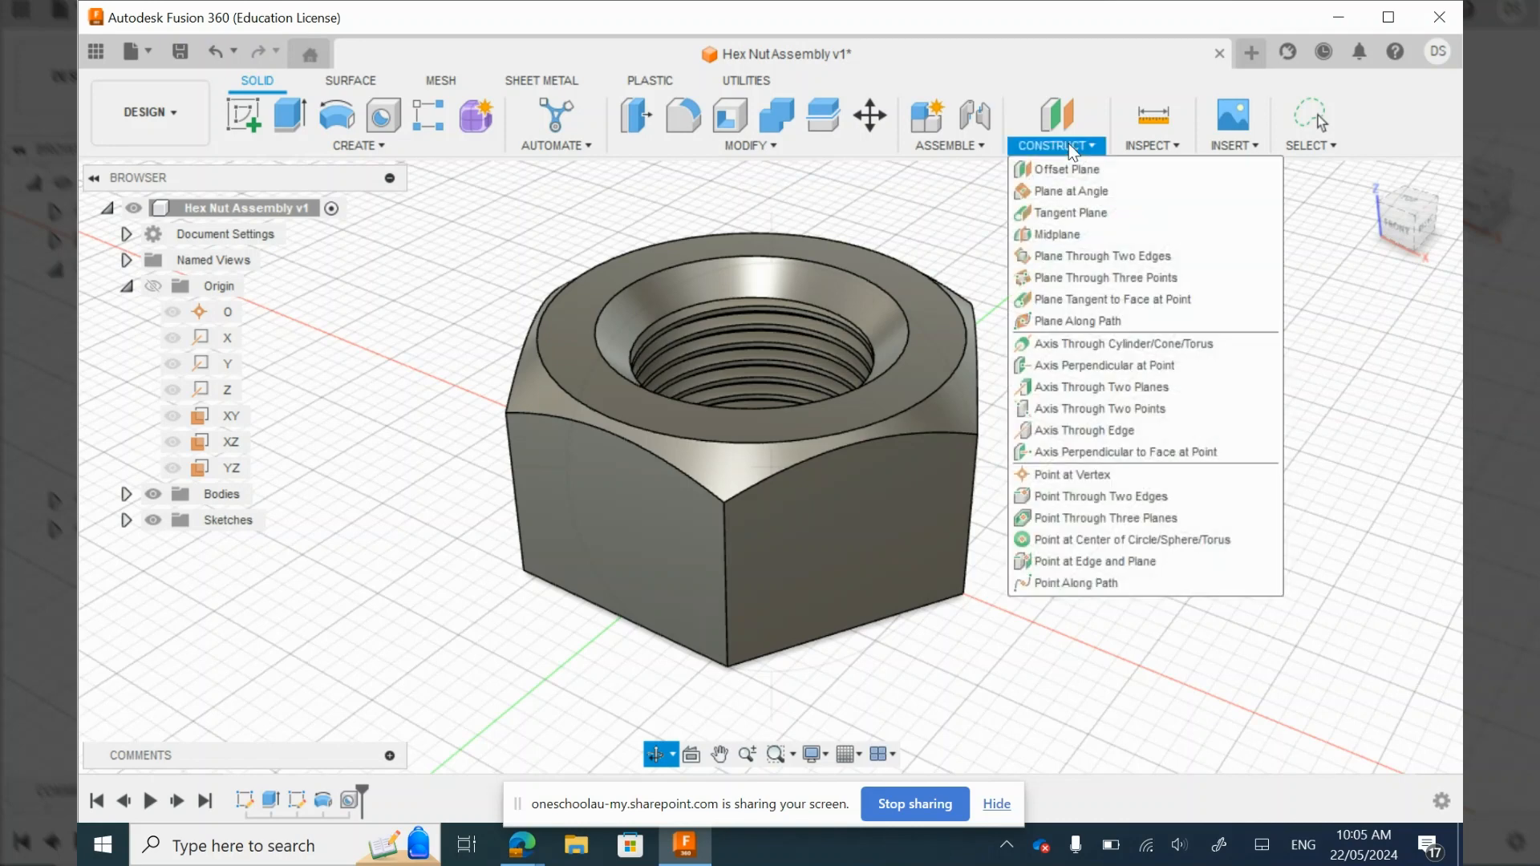
left_click(1052, 233)
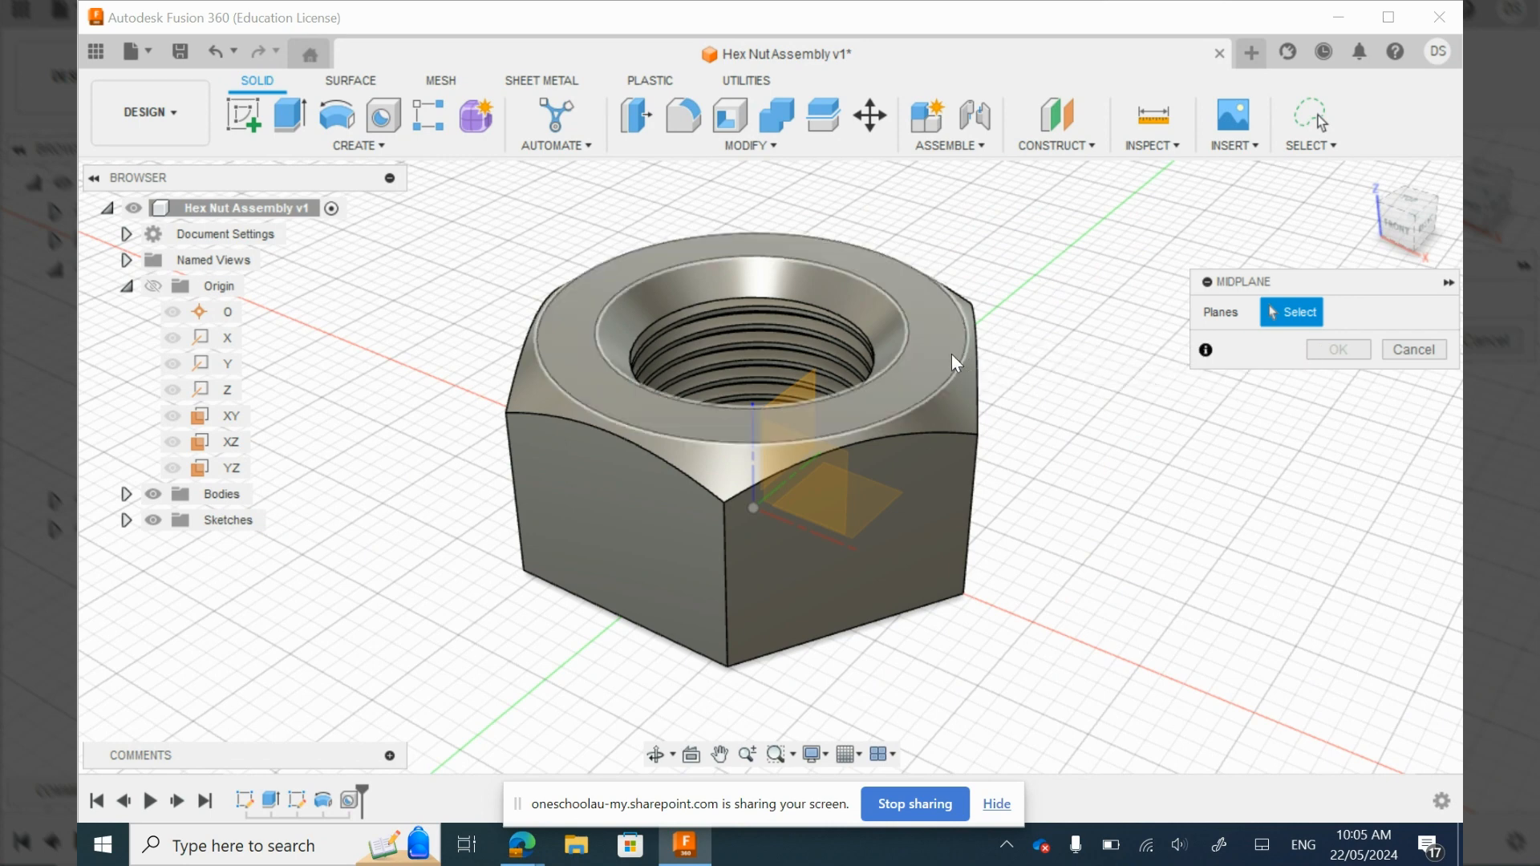
left_click(929, 363)
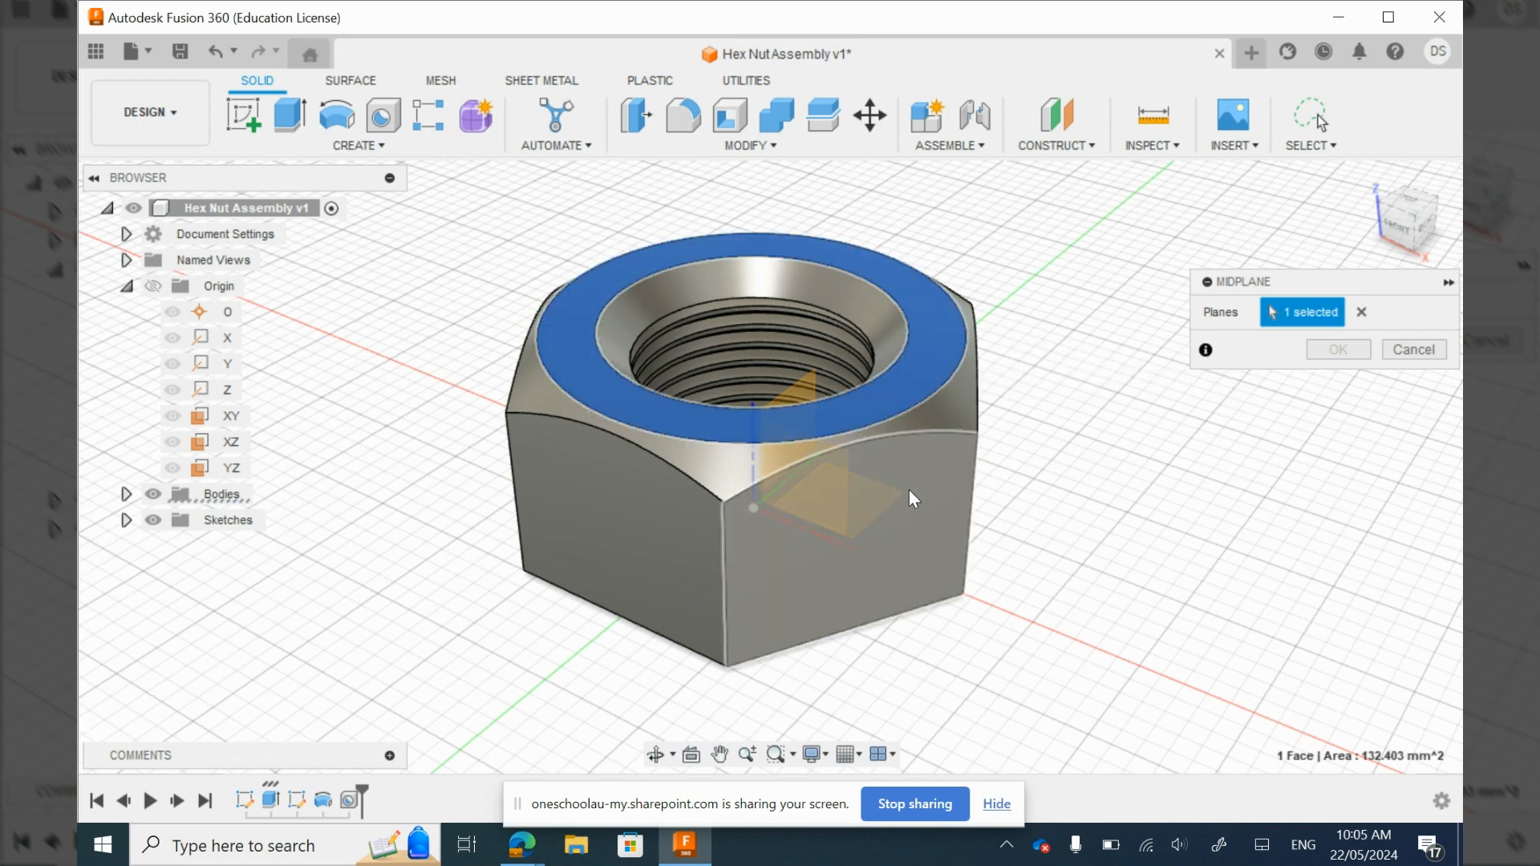
left_click(655, 754)
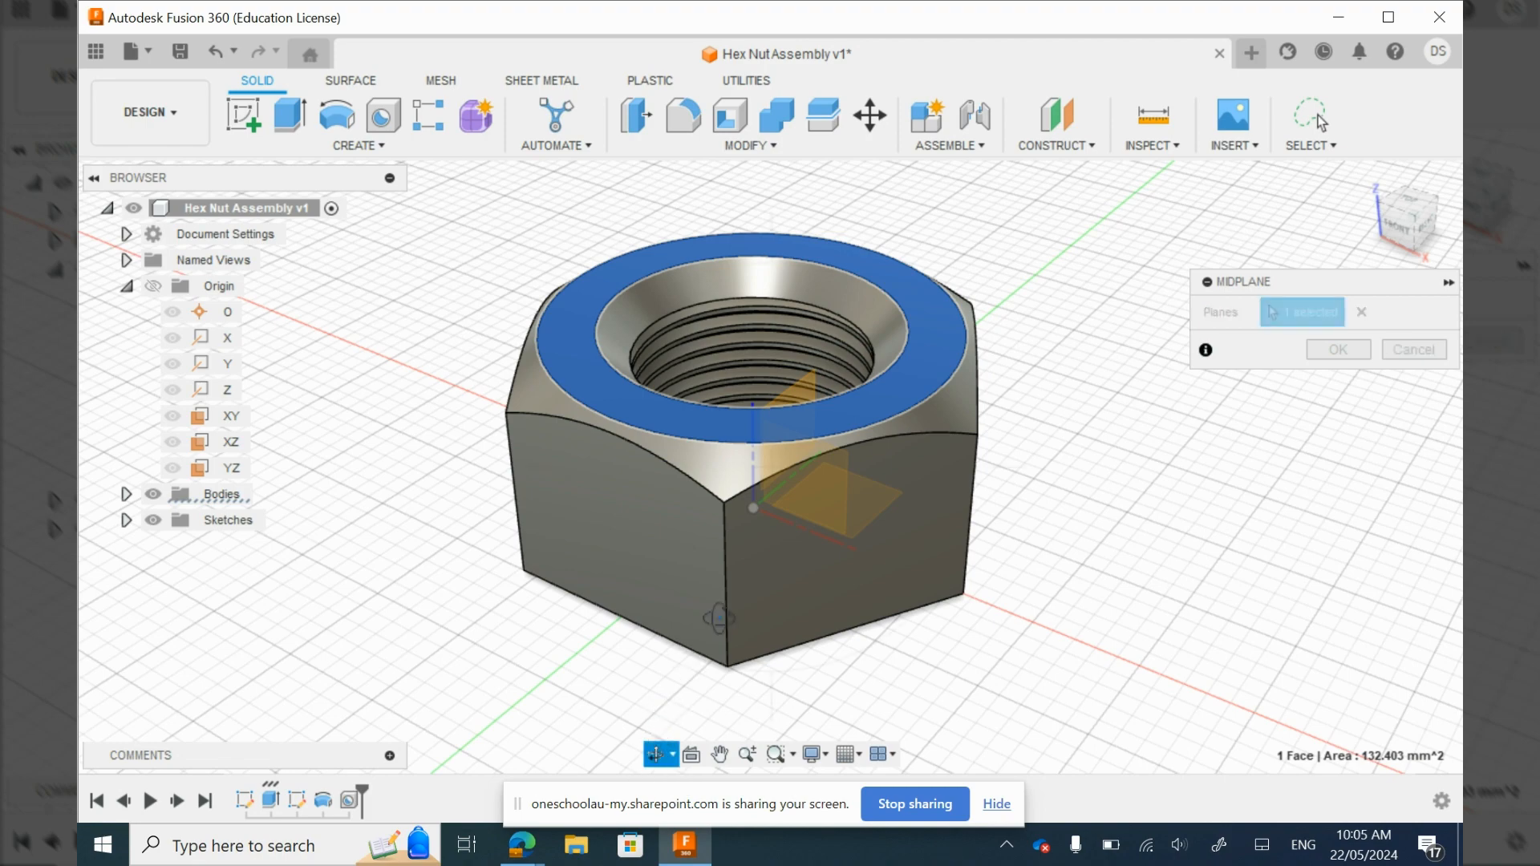
left_click_drag(714, 618, 736, 506)
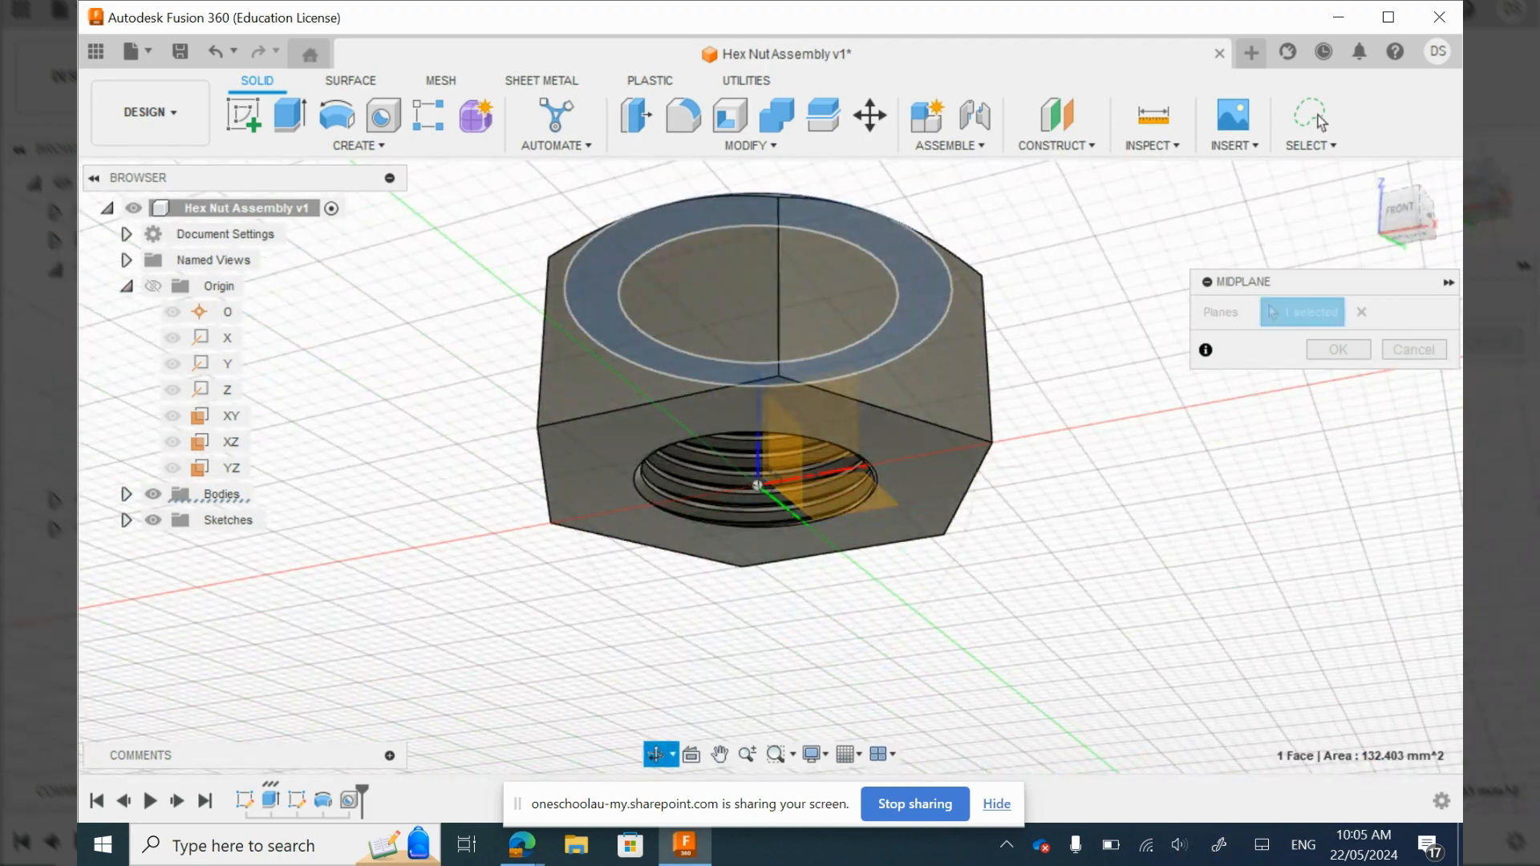
key("Escape")
left_click(848, 417)
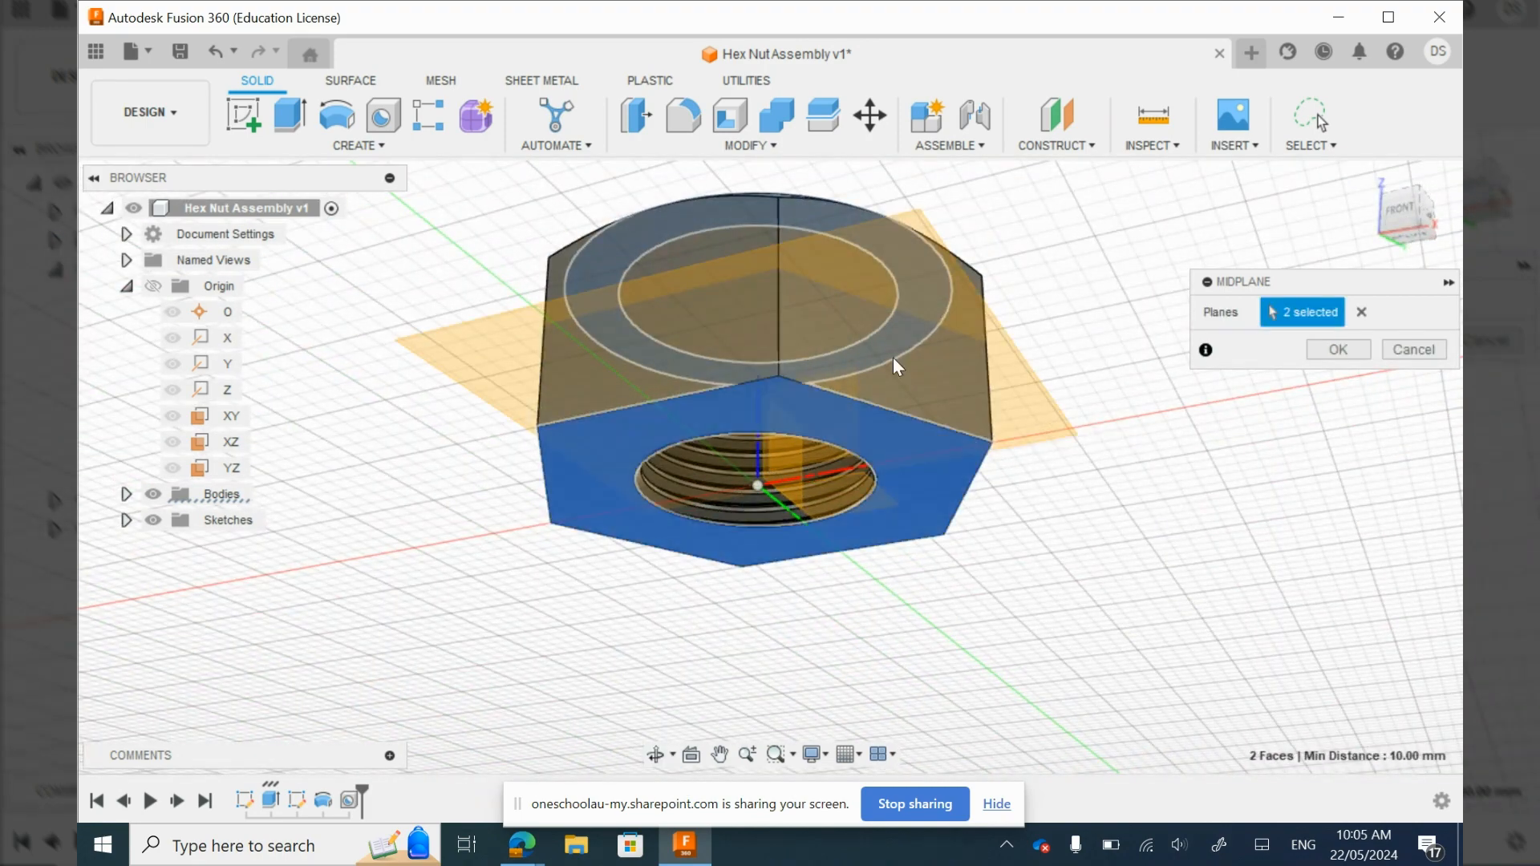
left_click(656, 754)
left_click_drag(692, 687, 878, 564)
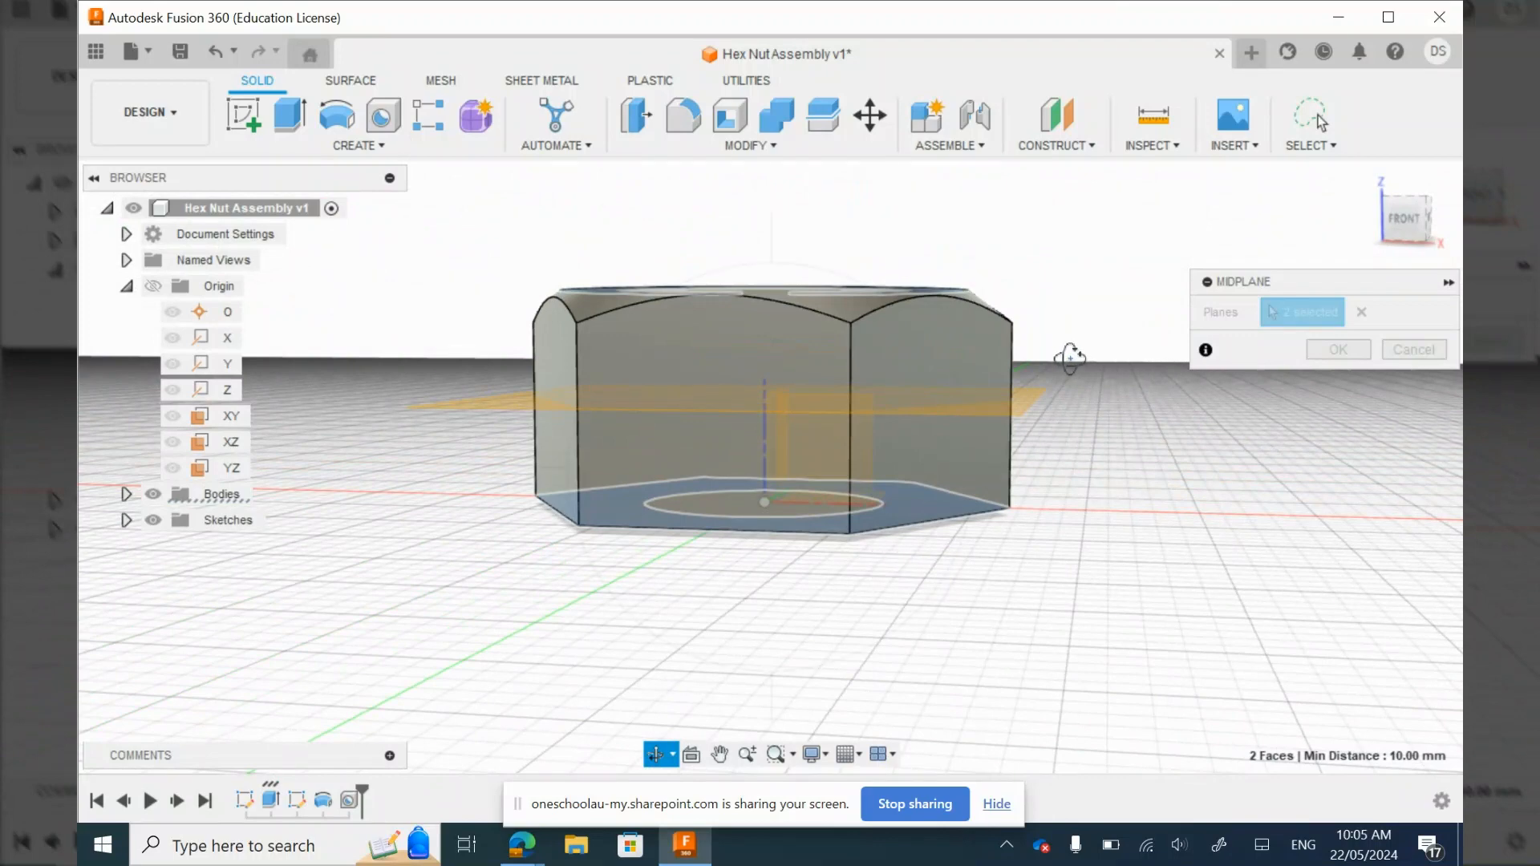
key("Escape")
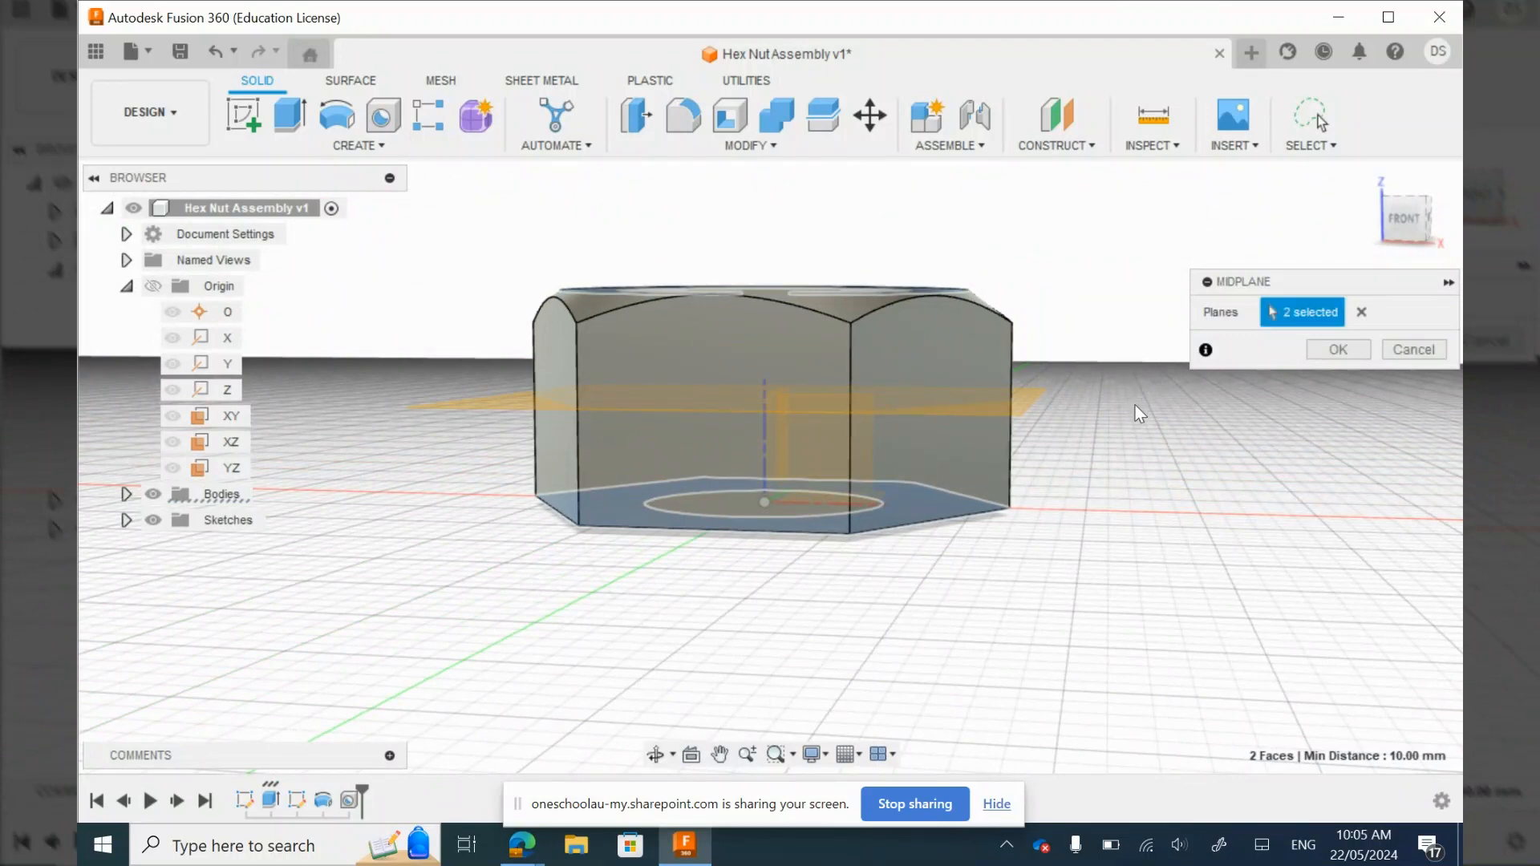
left_click(1333, 350)
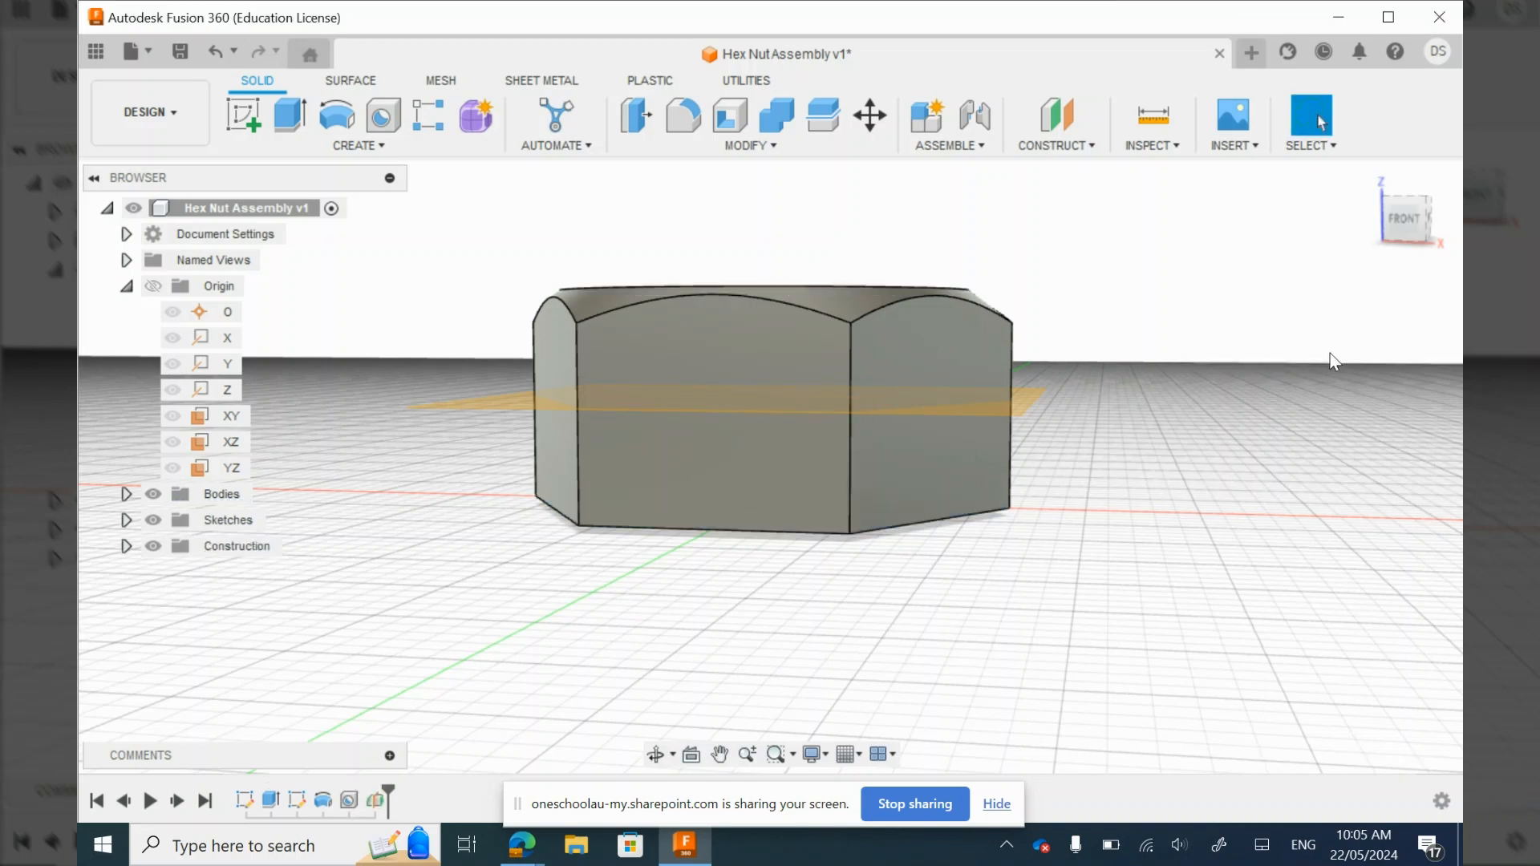
Step: Set up a Mirror of faces with the nut's chamfered corner face and the hole's countersink face as the objects
left_click(655, 754)
left_click_drag(911, 516, 1035, 457)
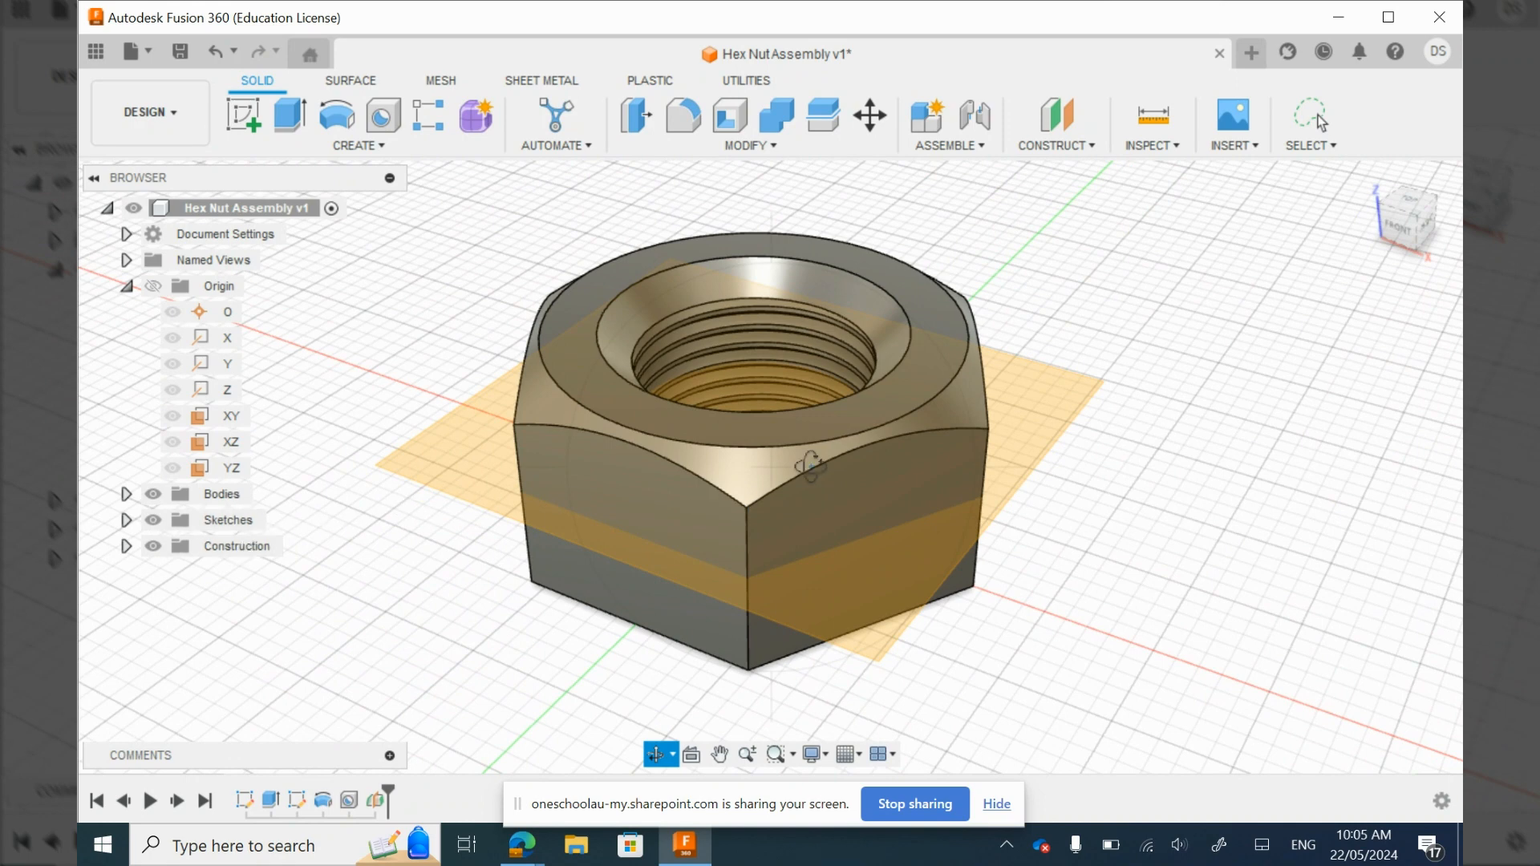
key("Escape")
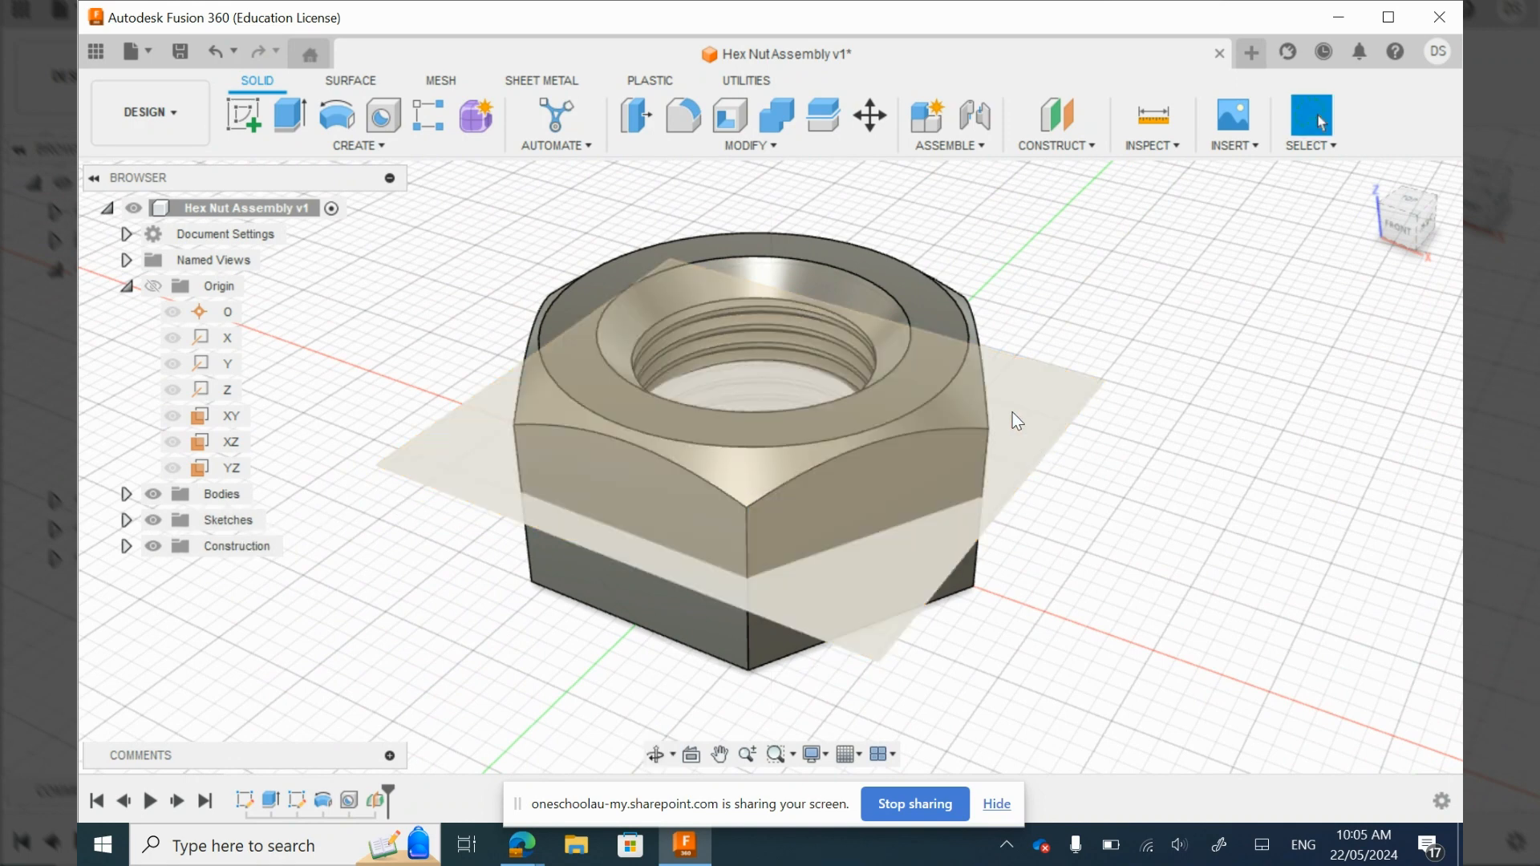
left_click(342, 146)
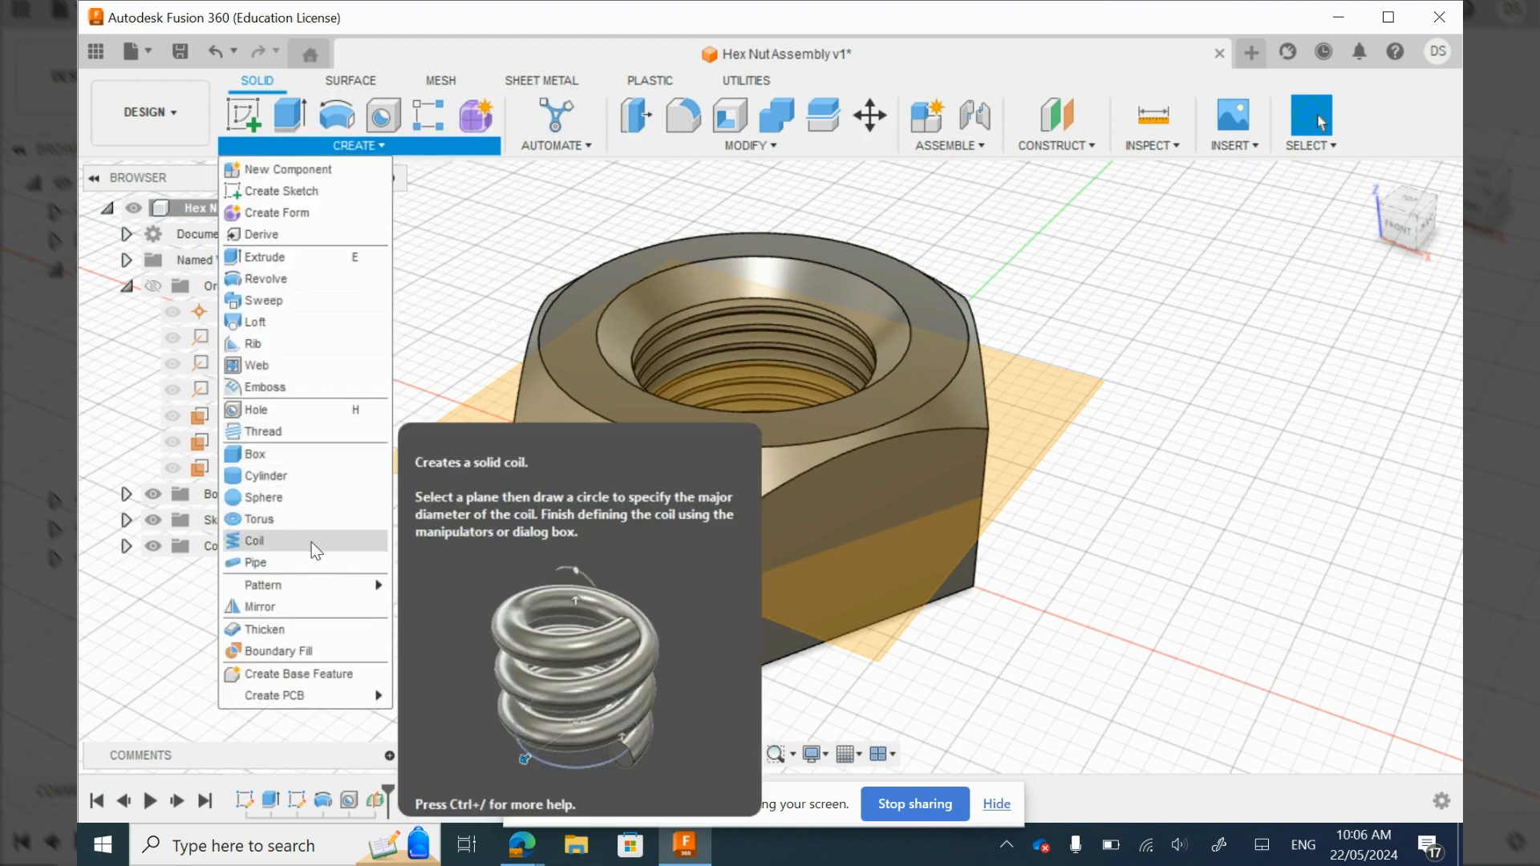
left_click(274, 605)
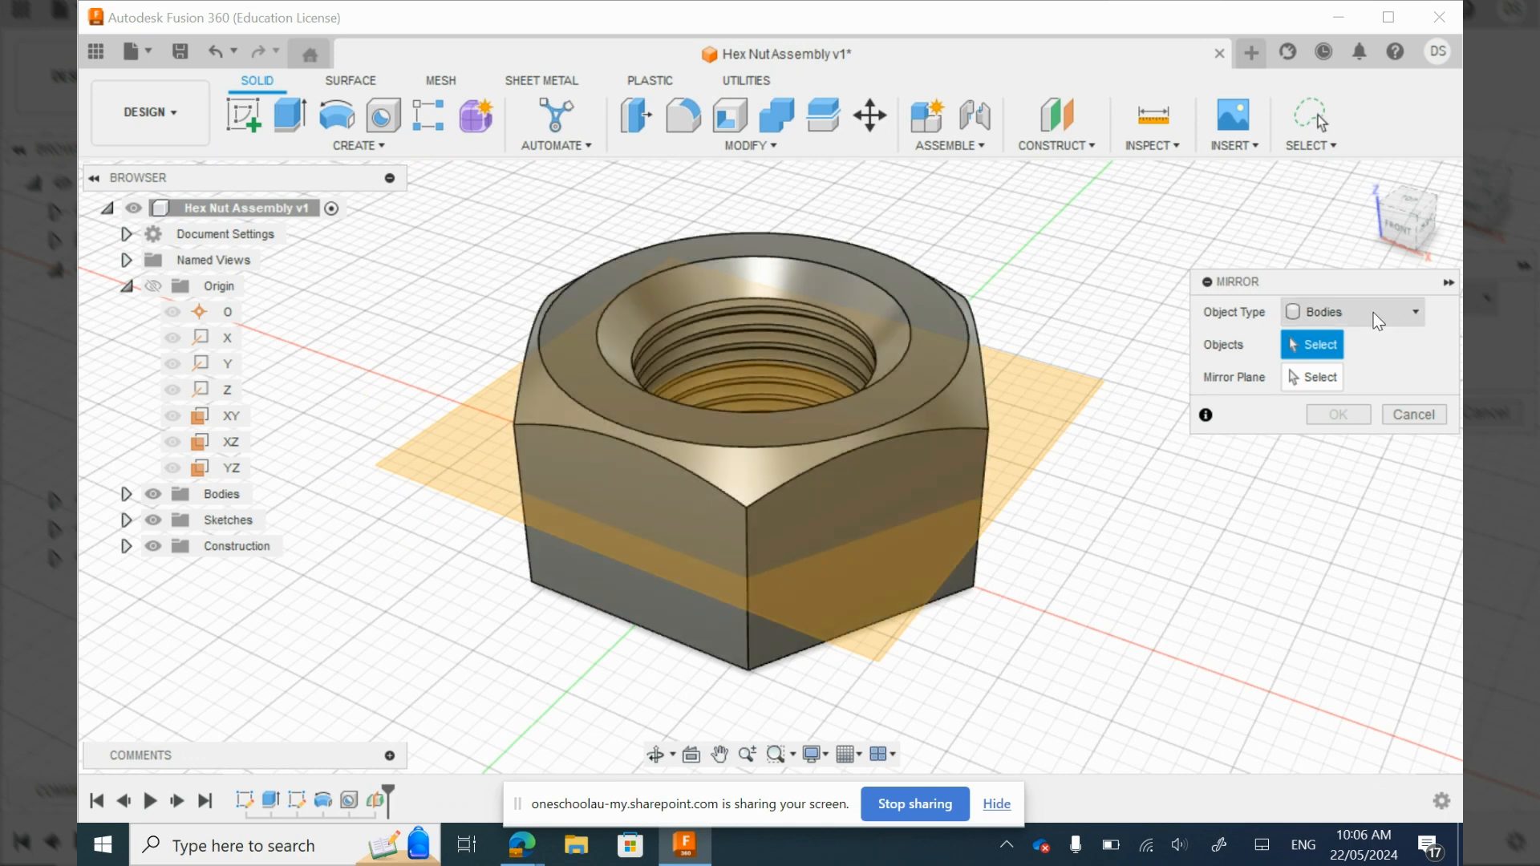
left_click(1373, 314)
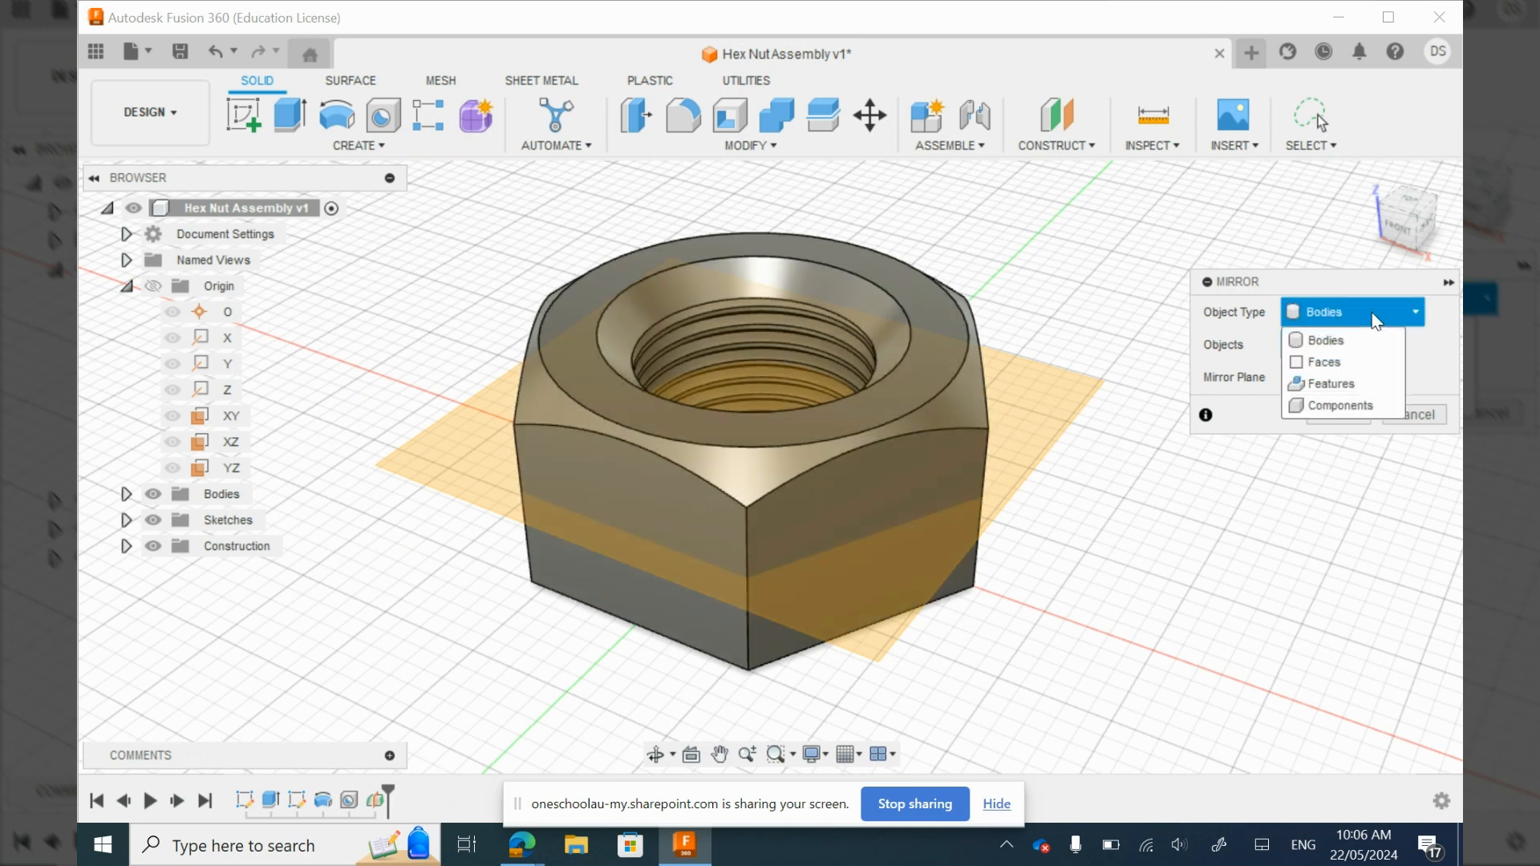
left_click(1336, 362)
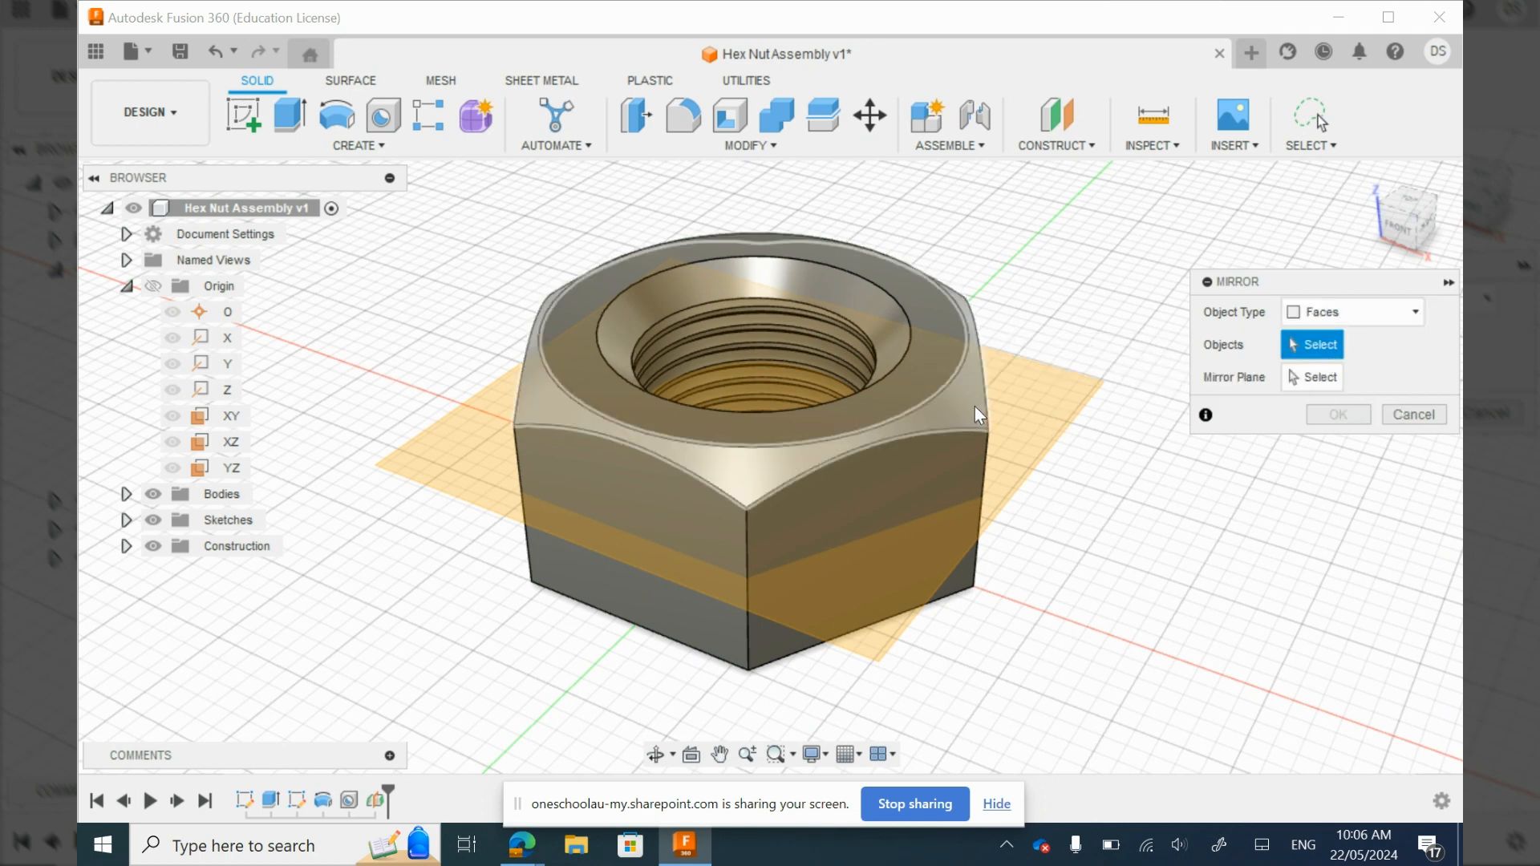
left_click(964, 404)
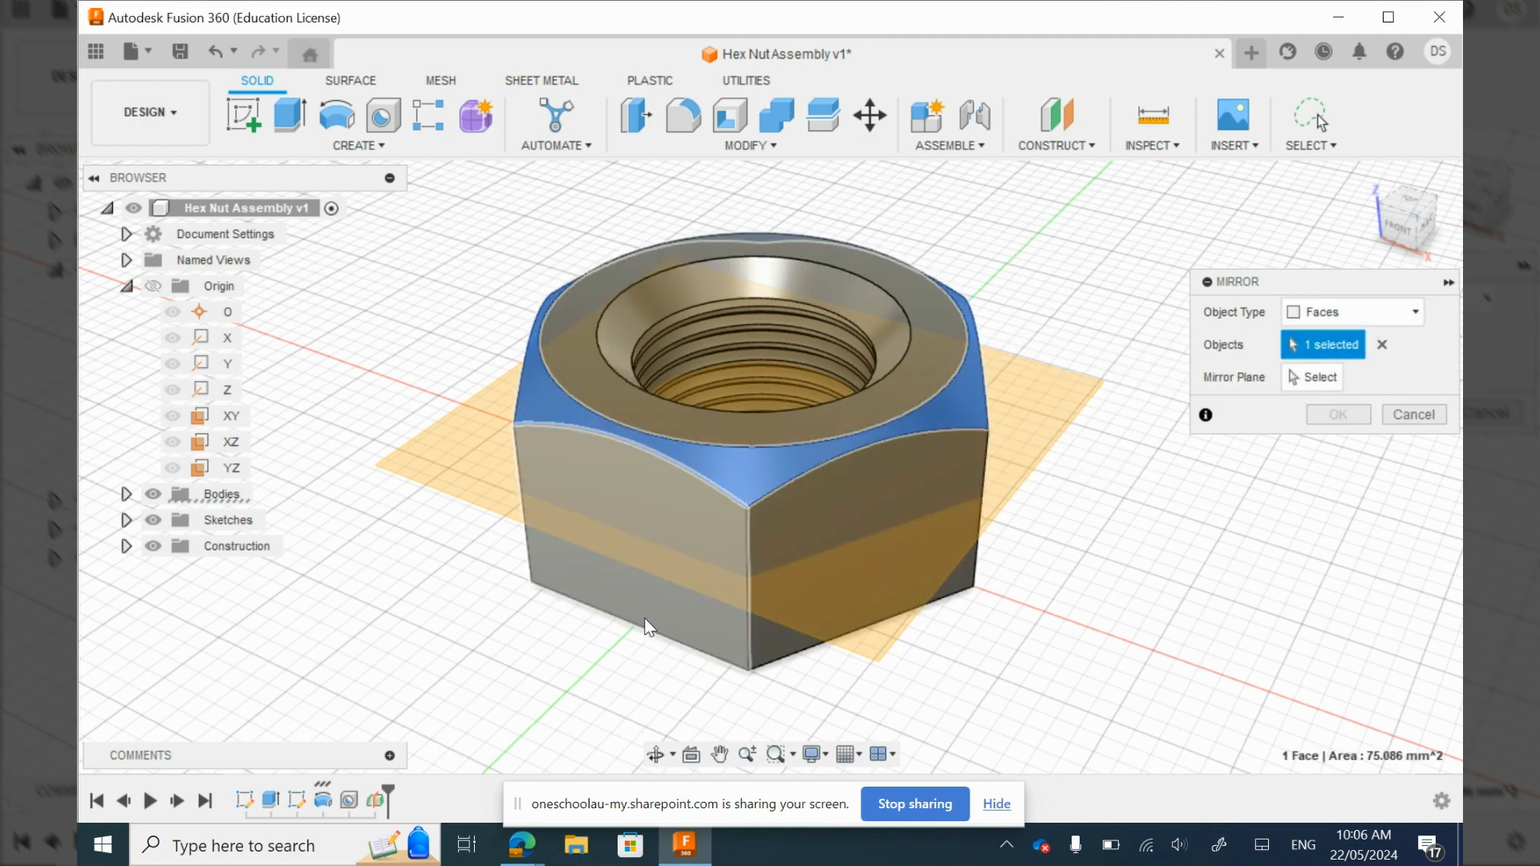
left_click(656, 754)
left_click_drag(700, 568, 697, 584)
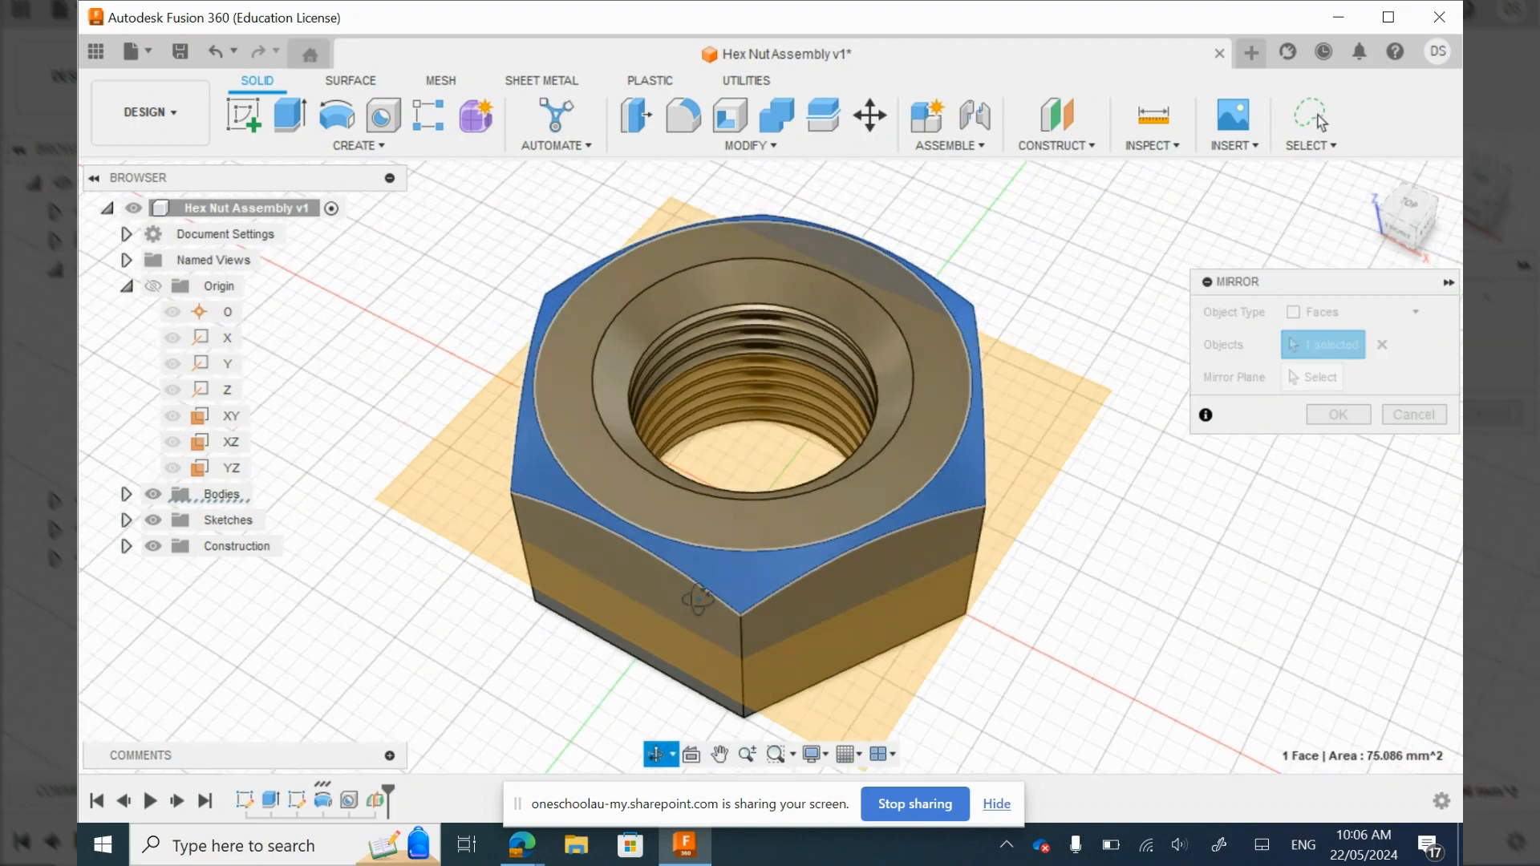
key("Escape")
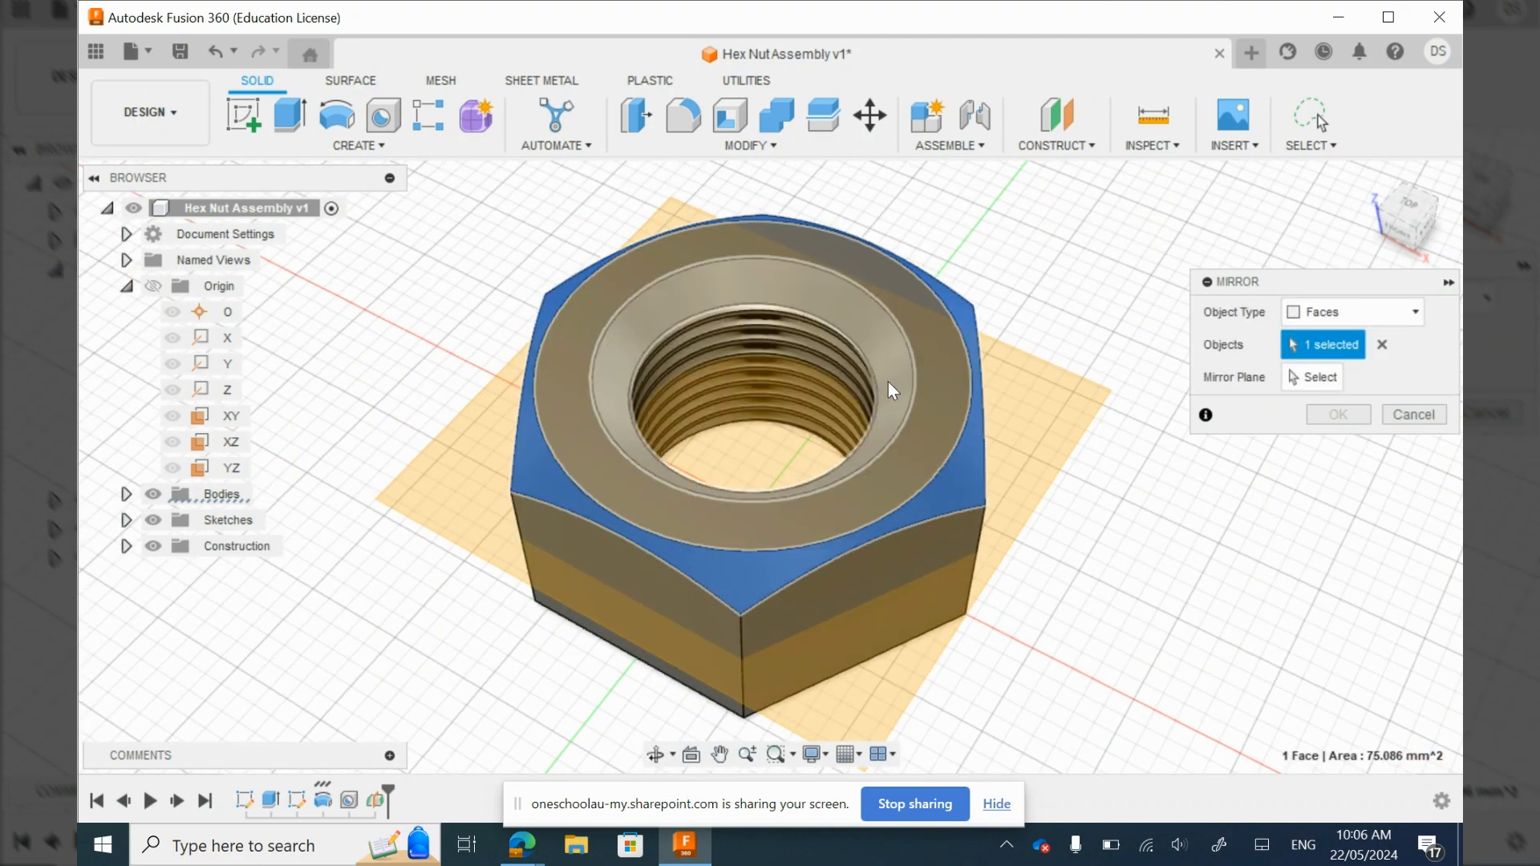
left_click(888, 382)
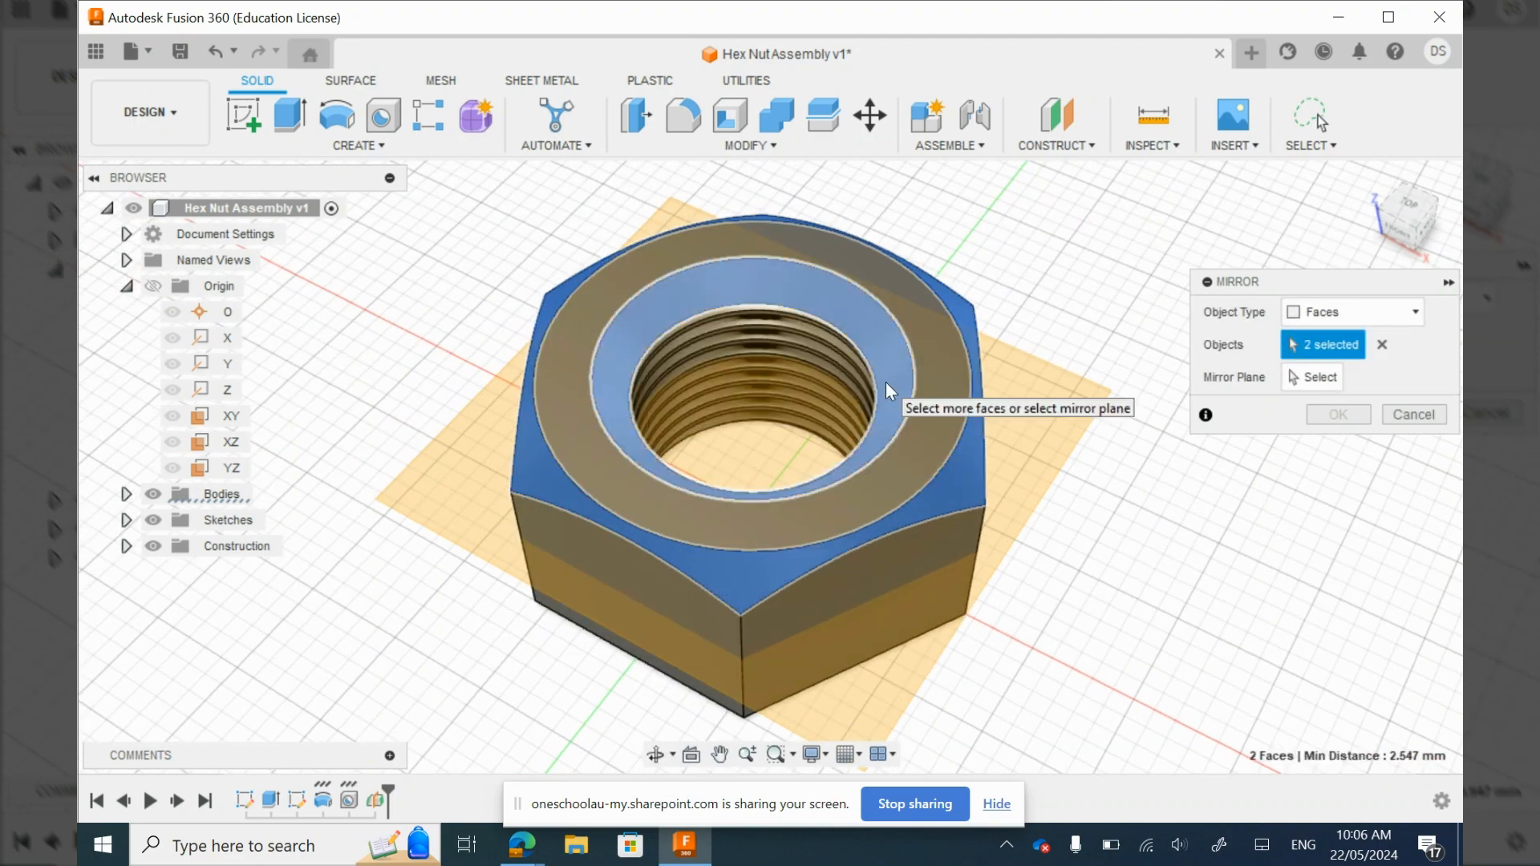
Step: Mirror the selected chamfer and countersink faces across the nut's midplane to create them on the underside
left_click(1318, 377)
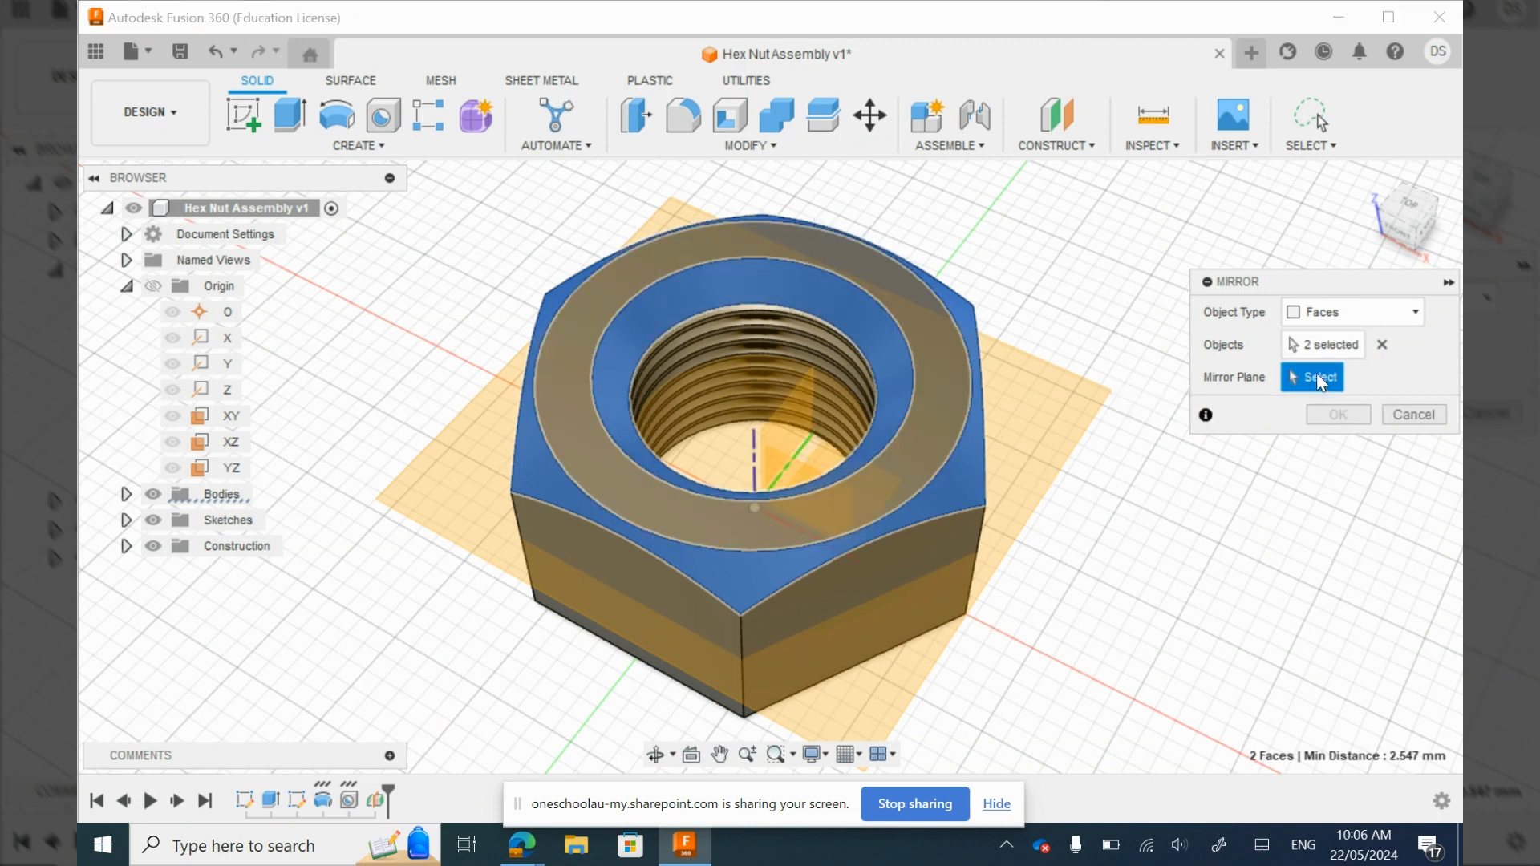
left_click(1068, 424)
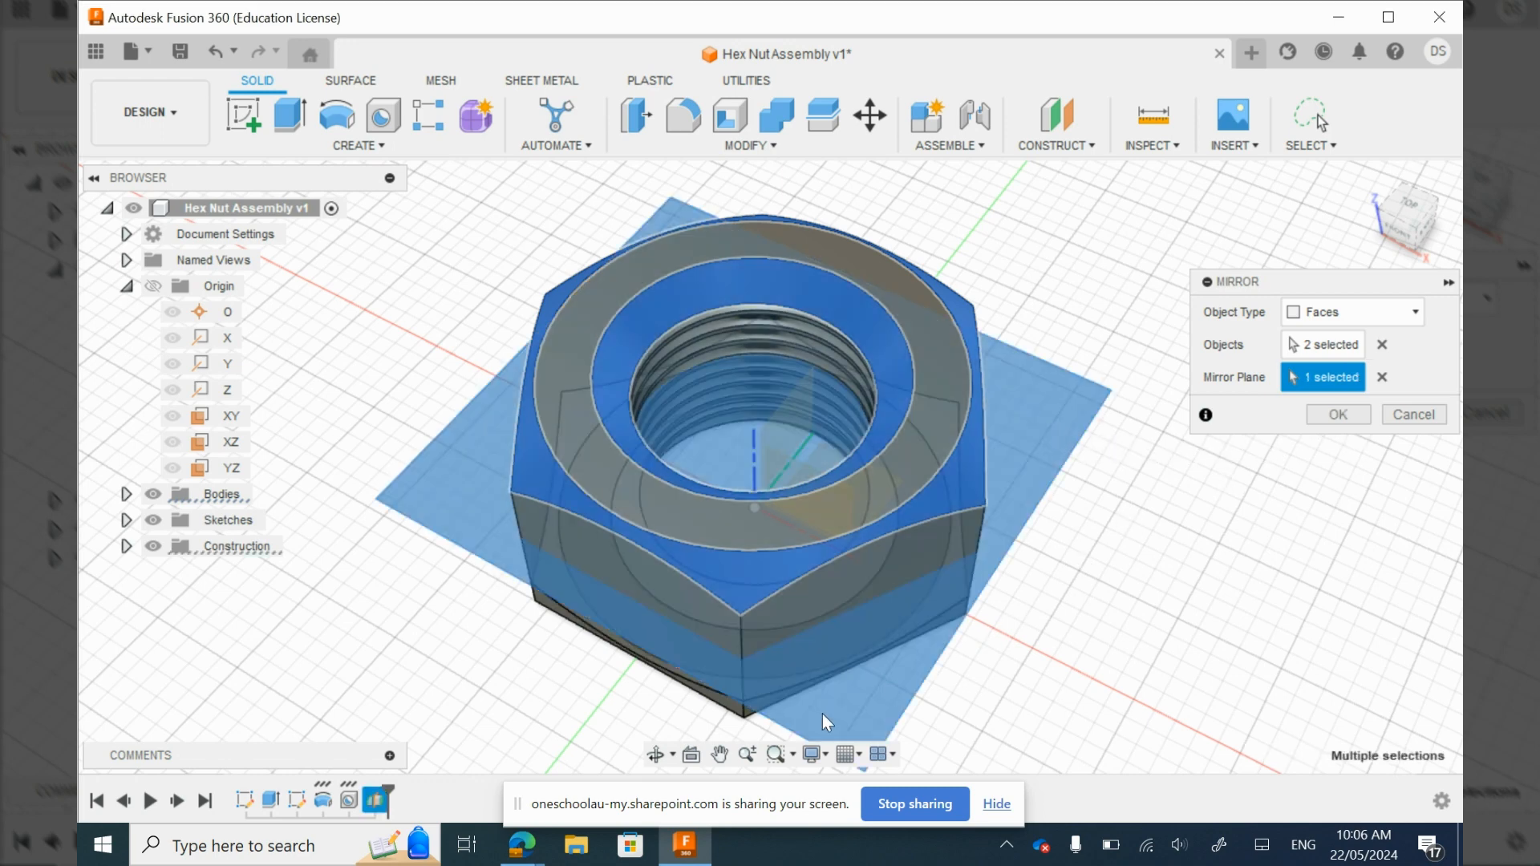
left_click(656, 754)
left_click_drag(794, 561, 1046, 457)
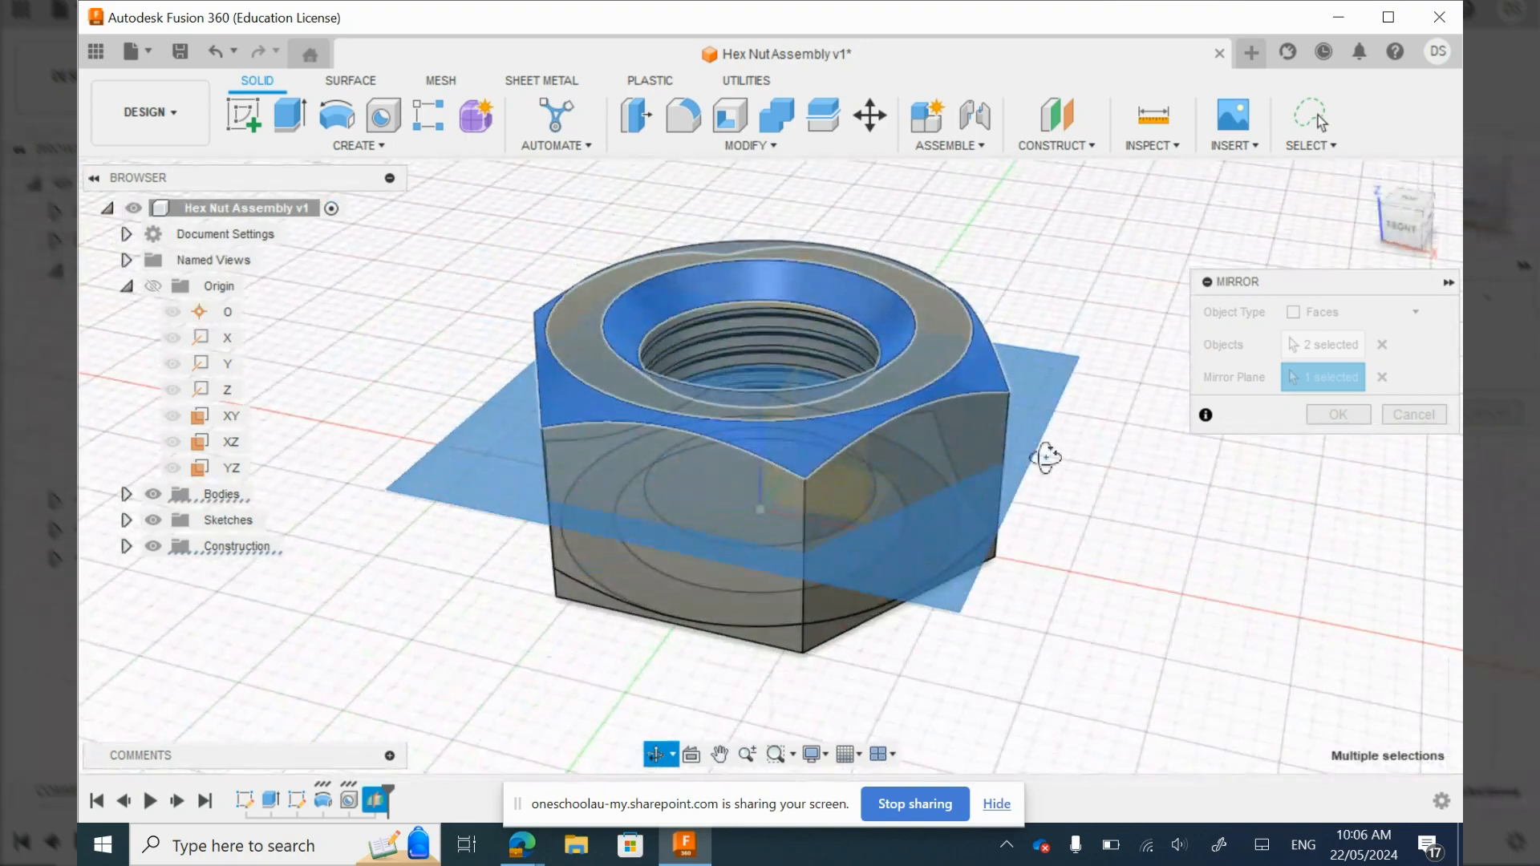
key("Escape")
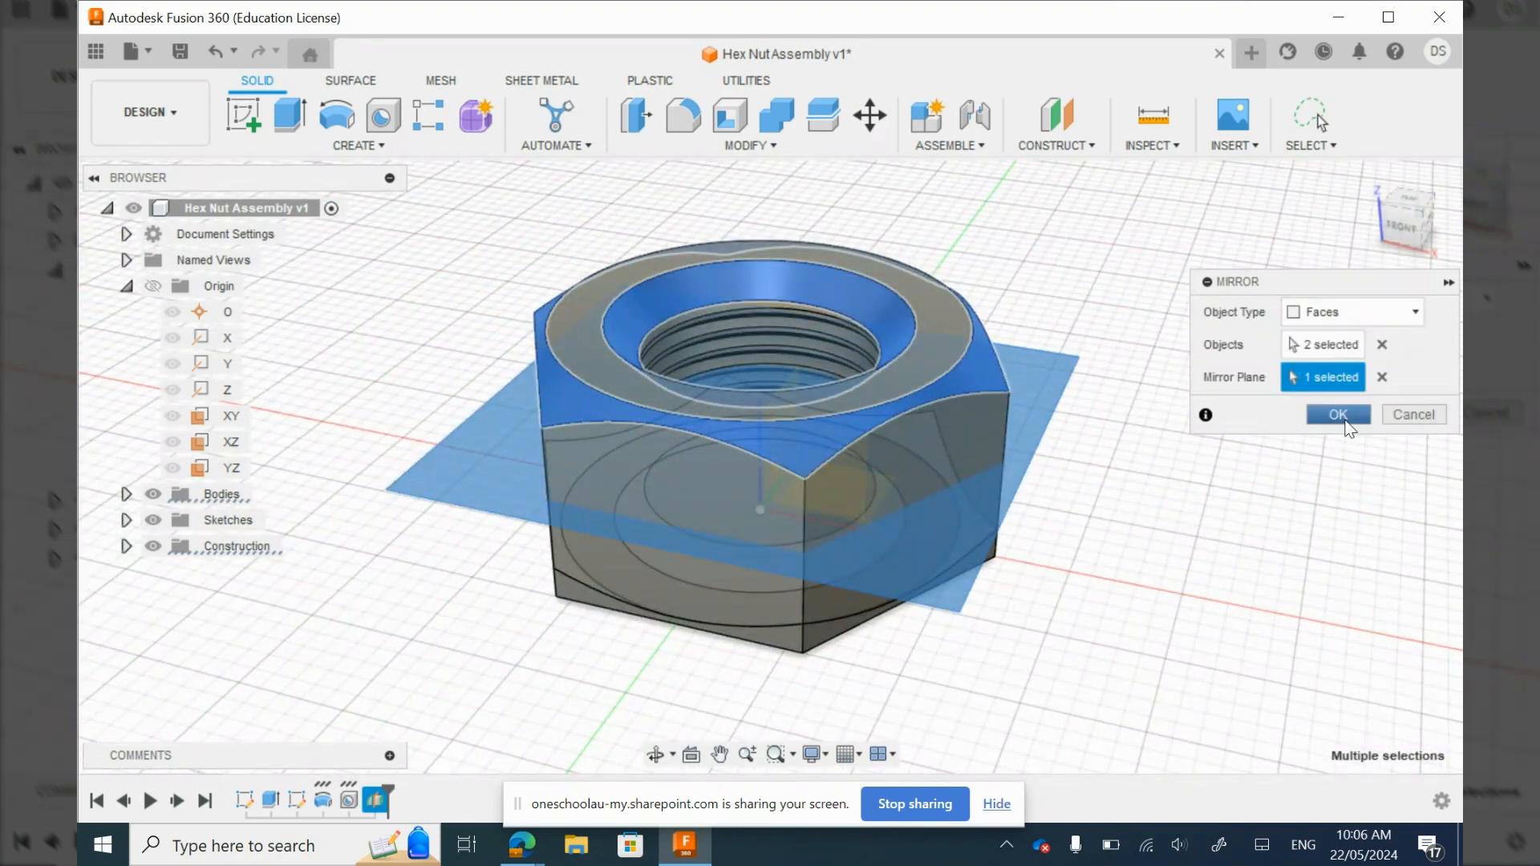
left_click(1338, 414)
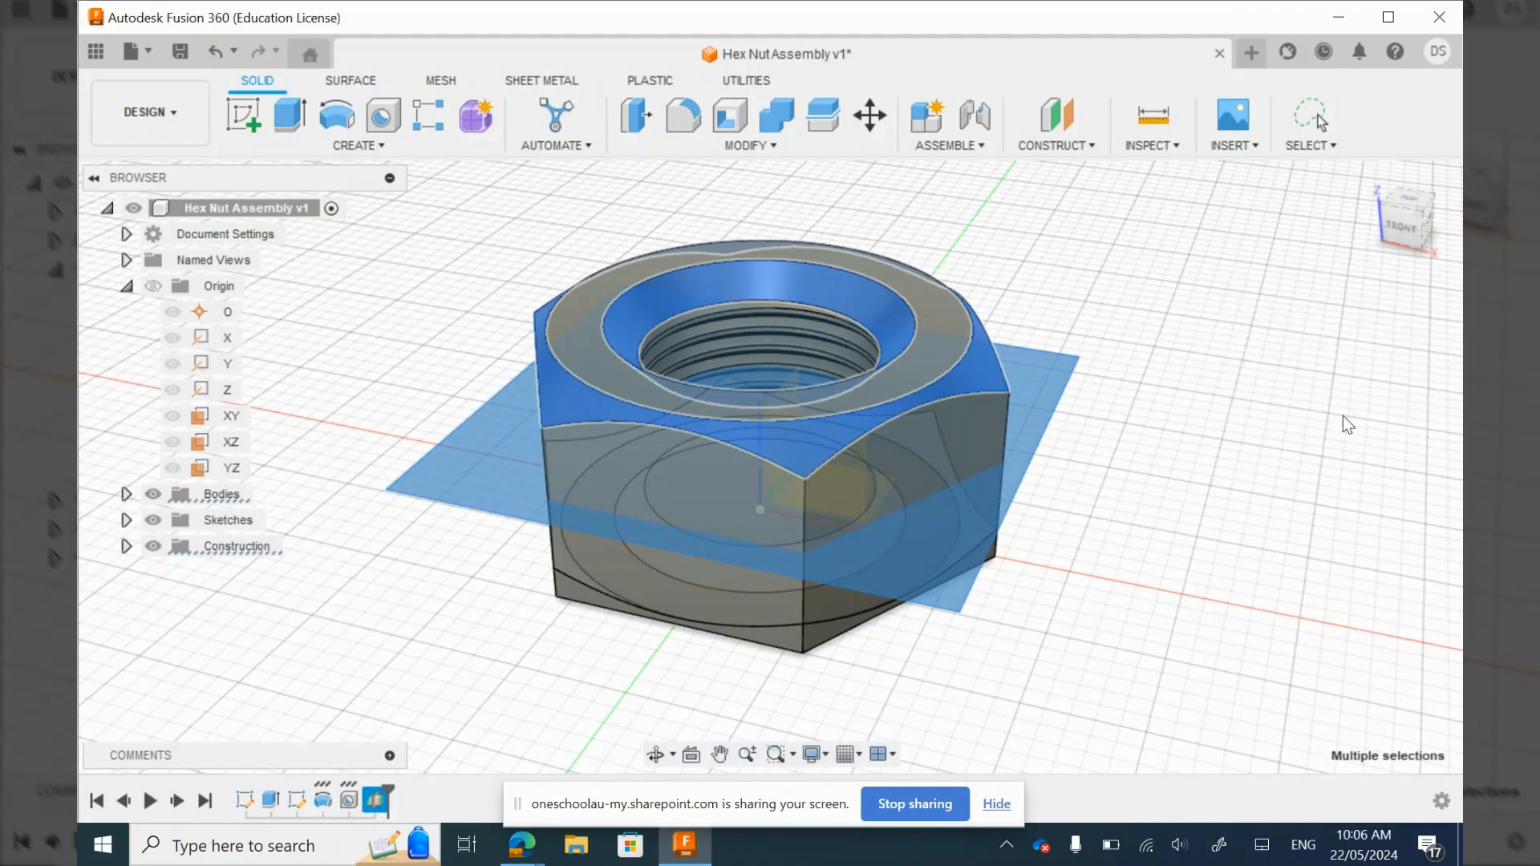
Step: Hide the construction geometry and save the hex nut design
left_click(658, 754)
left_click_drag(698, 449, 824, 583)
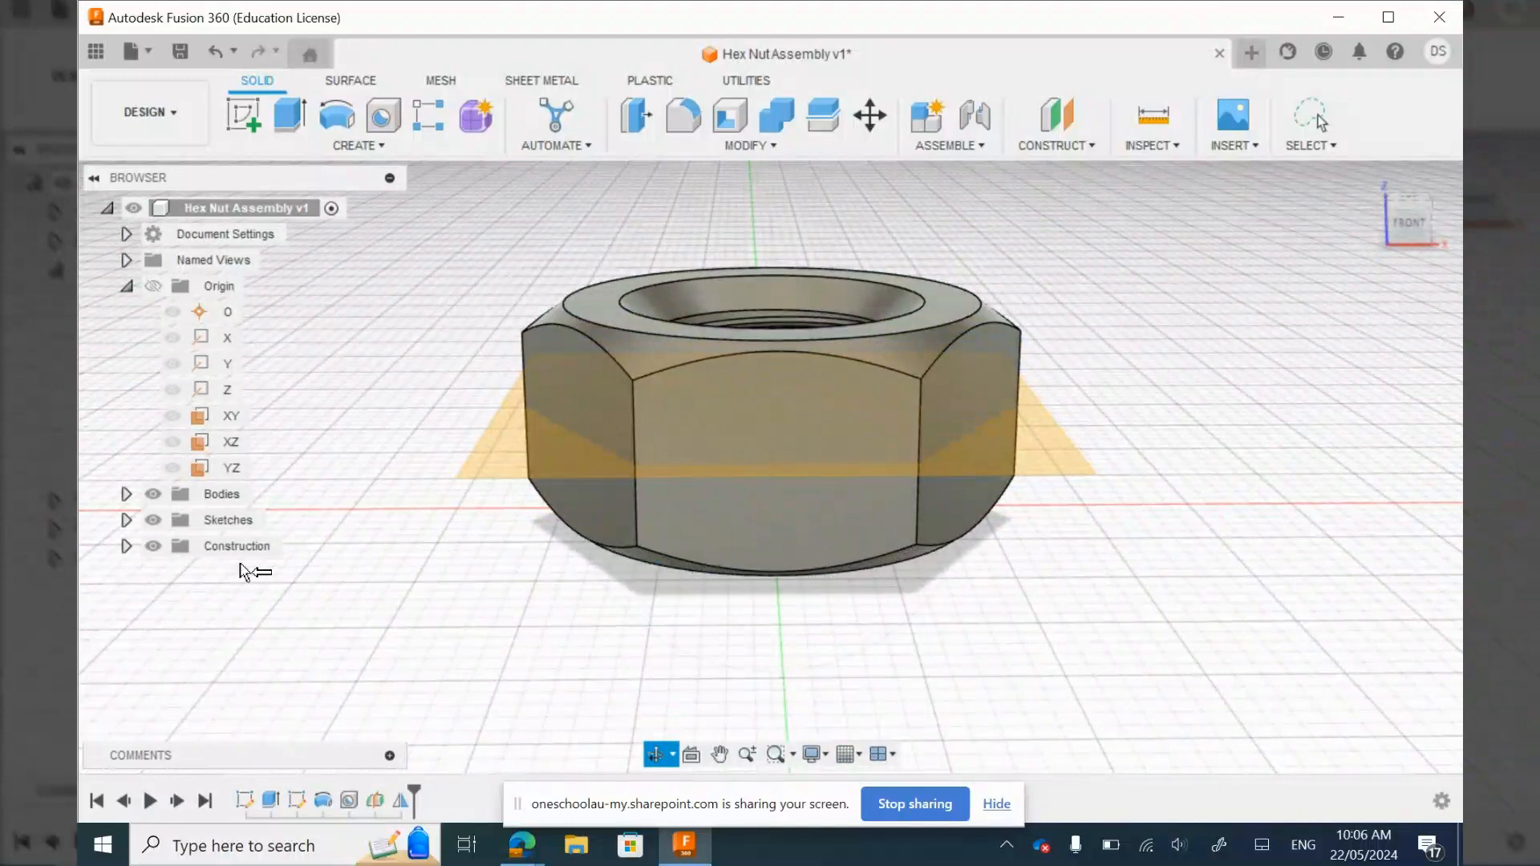
left_click(152, 546)
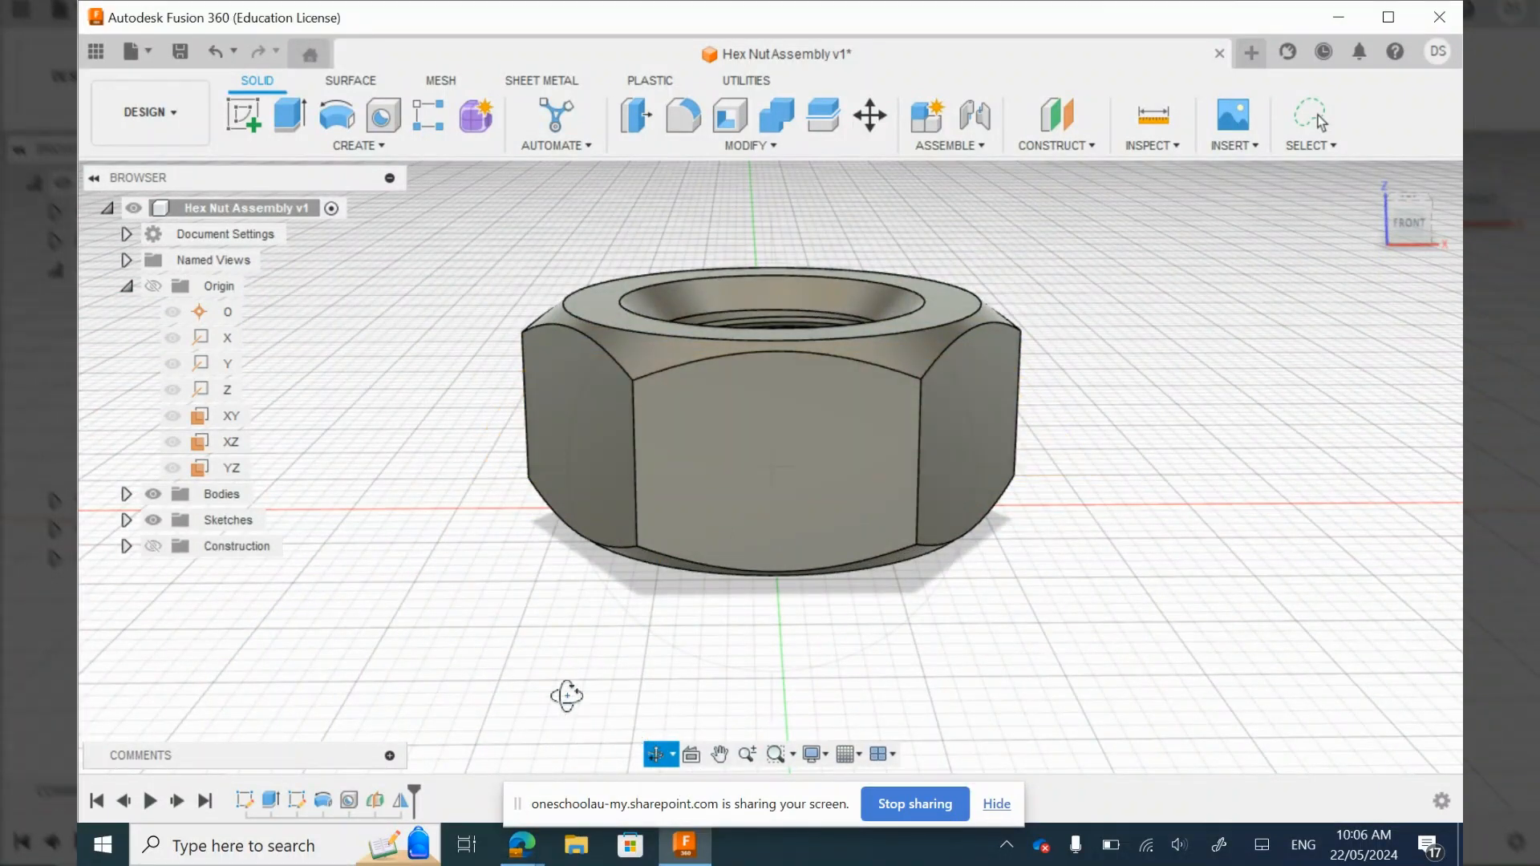
left_click_drag(733, 666, 713, 632)
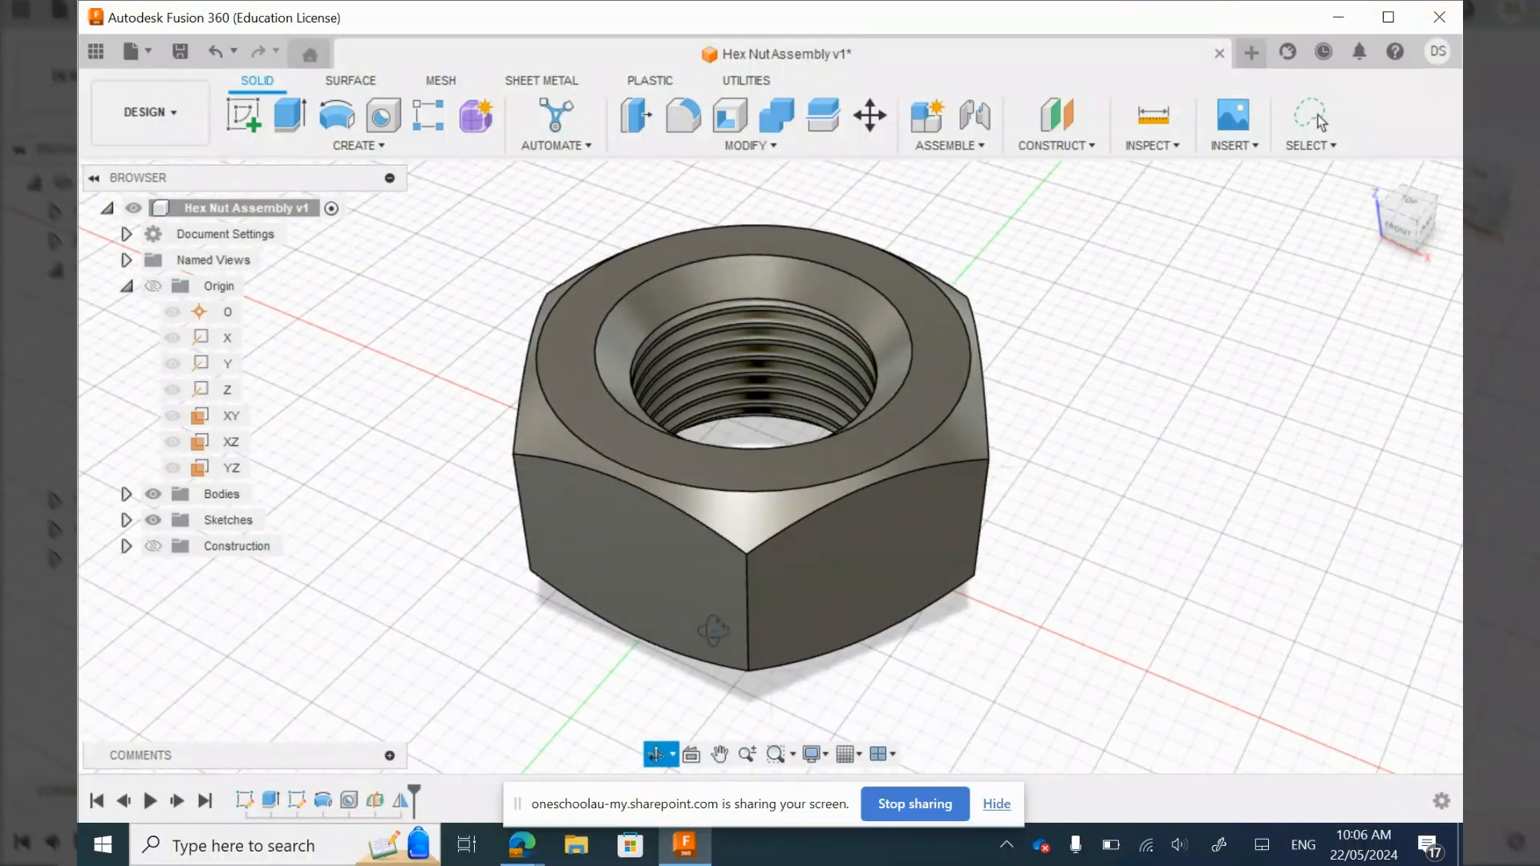
left_click(178, 48)
left_click(754, 481)
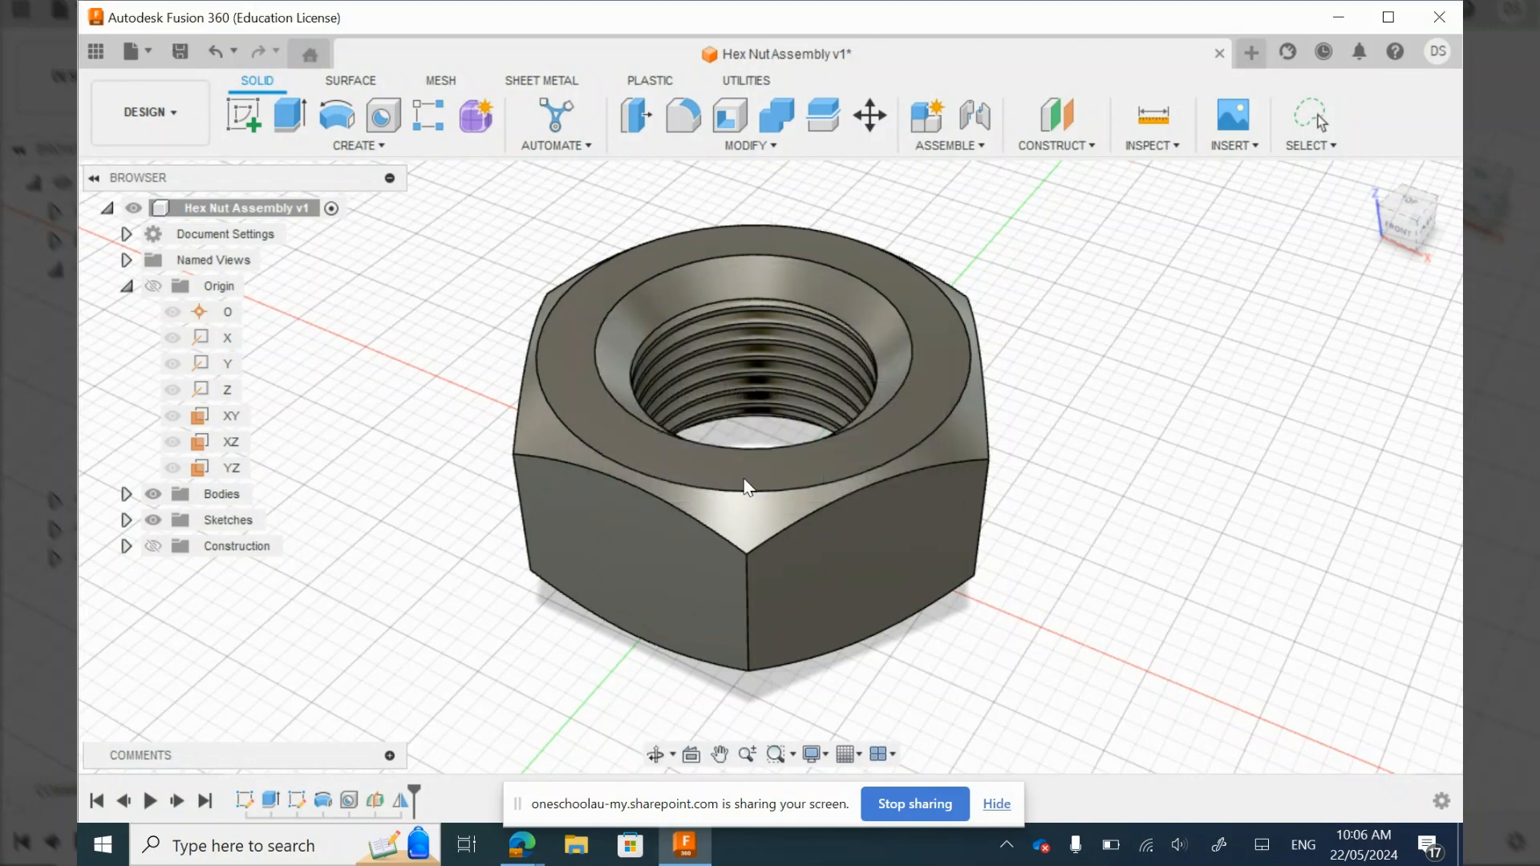
Step: Rename the nut's solid body as 10mm Hex Nut
left_click(126, 493)
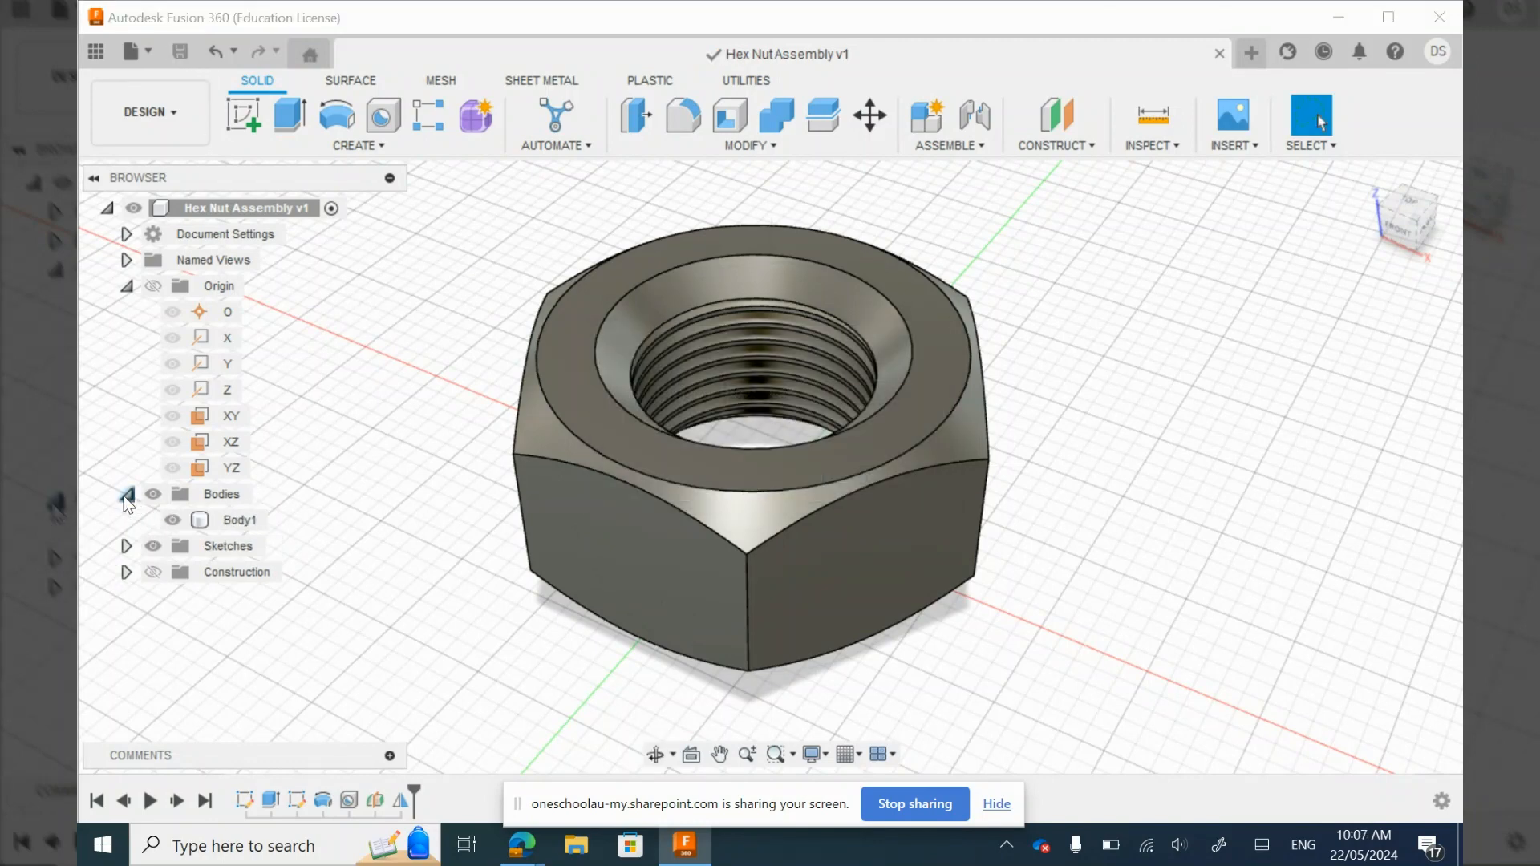
left_click(235, 523)
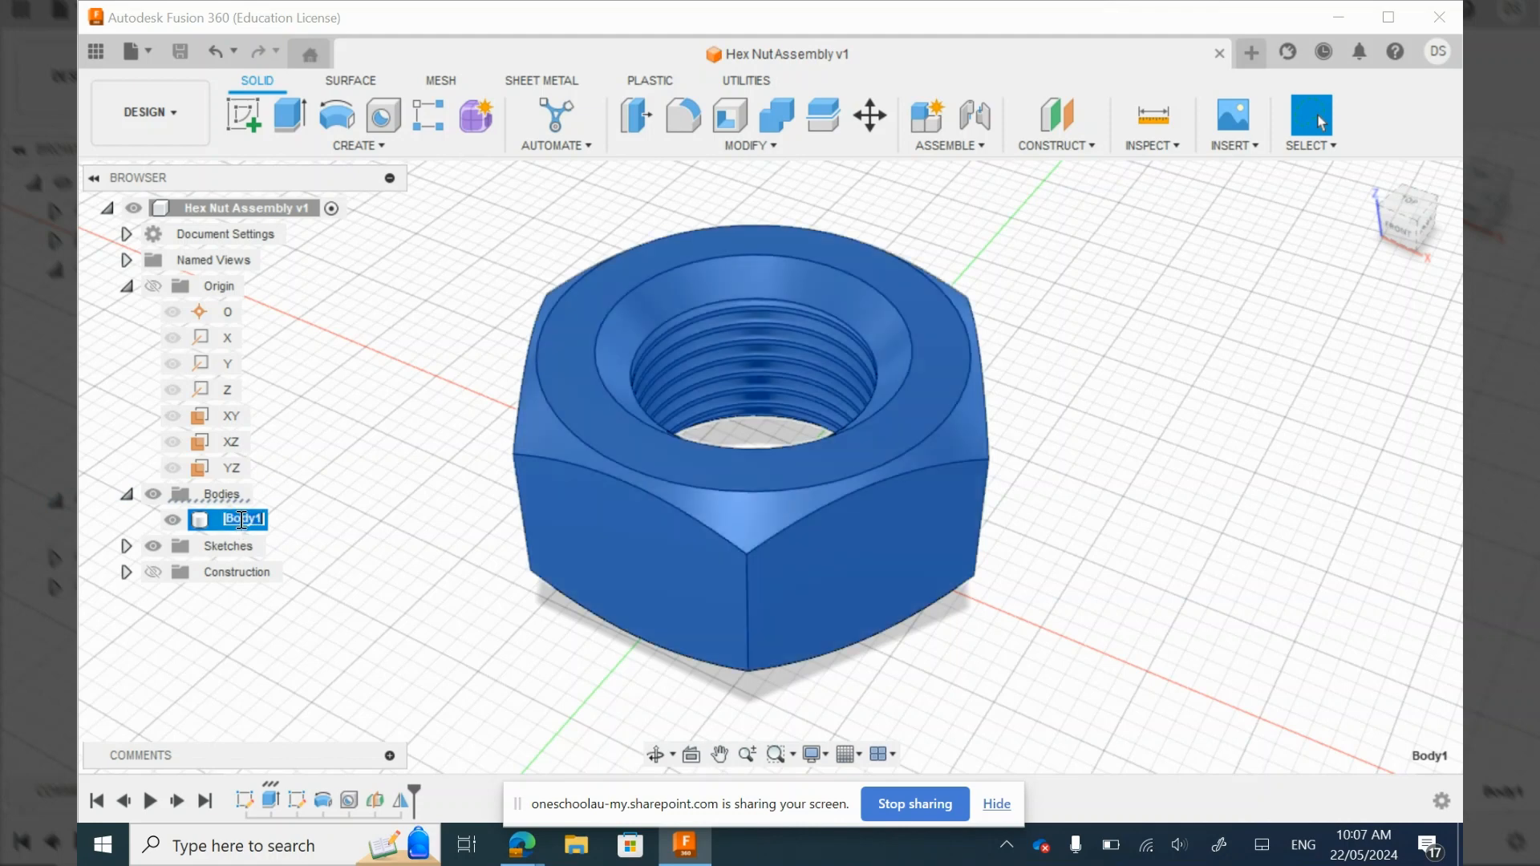
double_click(237, 521)
left_click(373, 422)
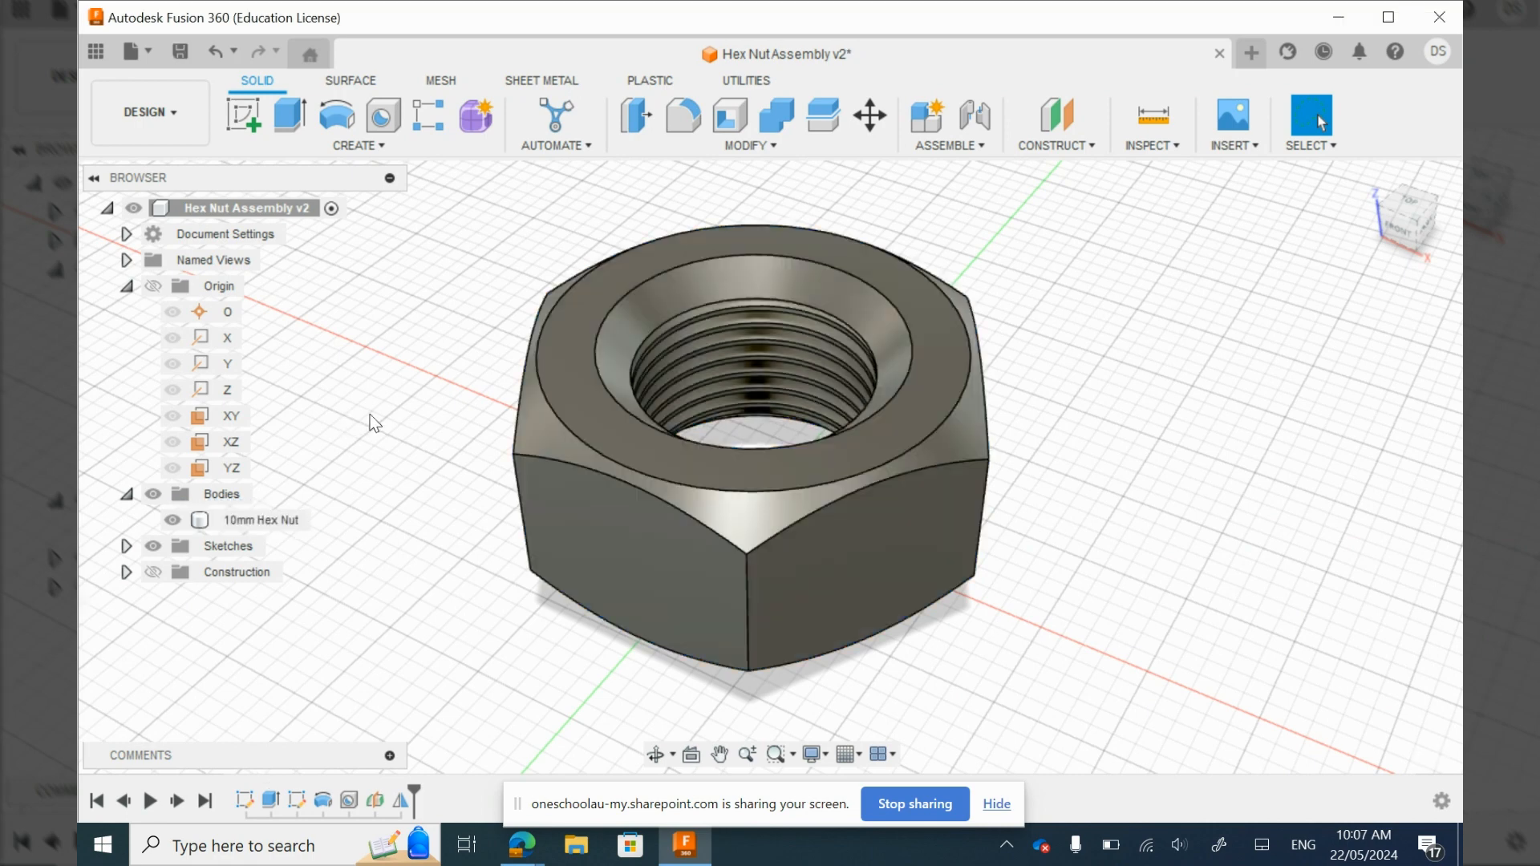